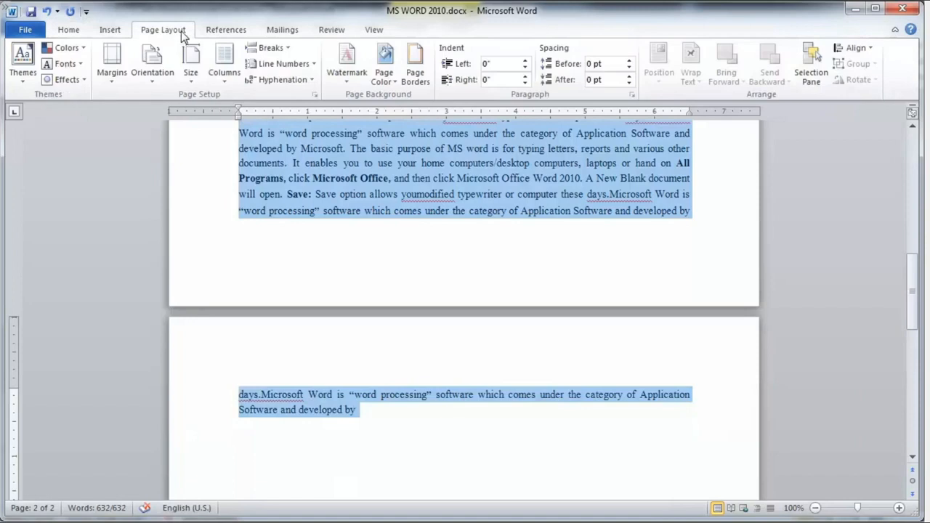
- Turn on Keep lines together for the selected paragraph that splits across the two pages
left_click(631, 95)
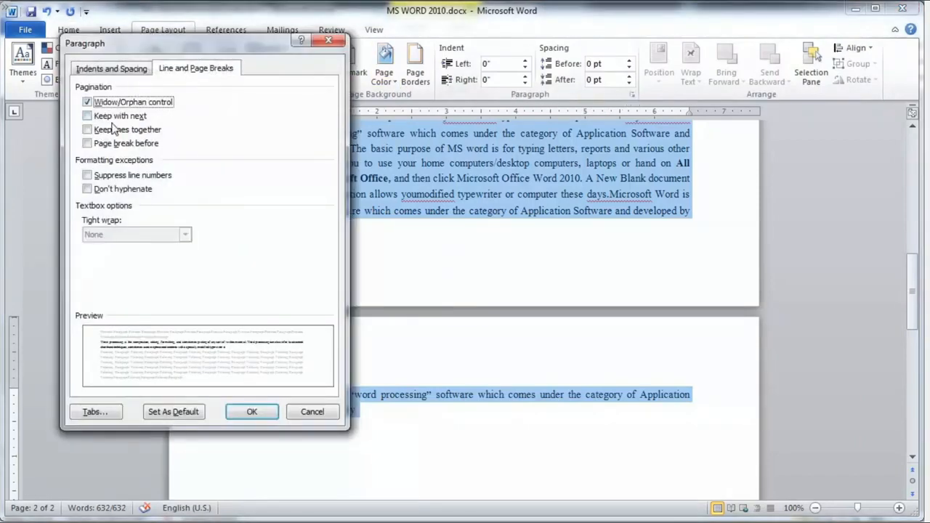
left_click(190, 69)
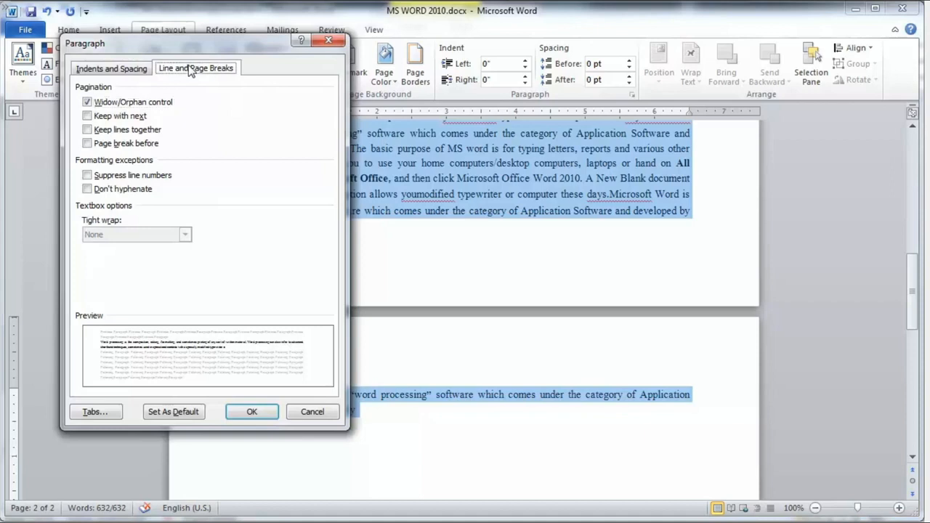
left_click(127, 131)
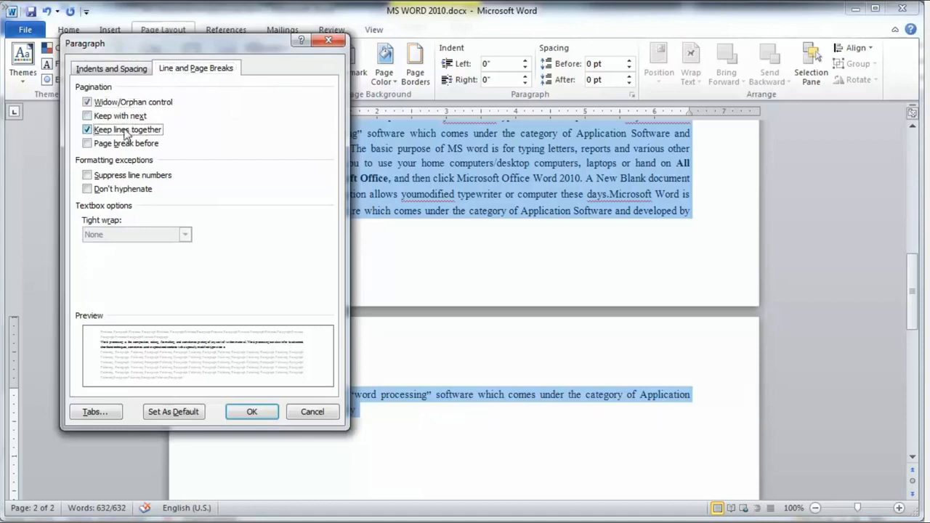
left_click(252, 413)
scroll(248, 408, "down", 5)
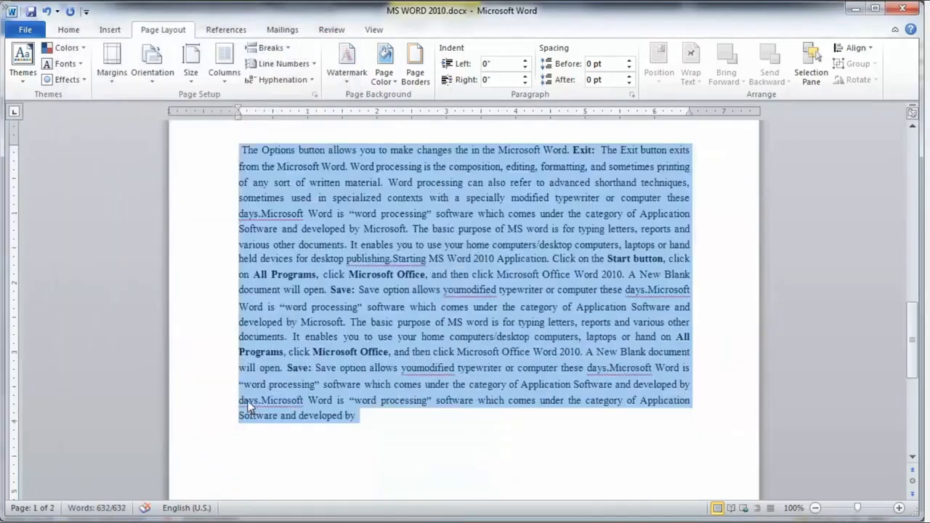
scroll(247, 407, "up", 15)
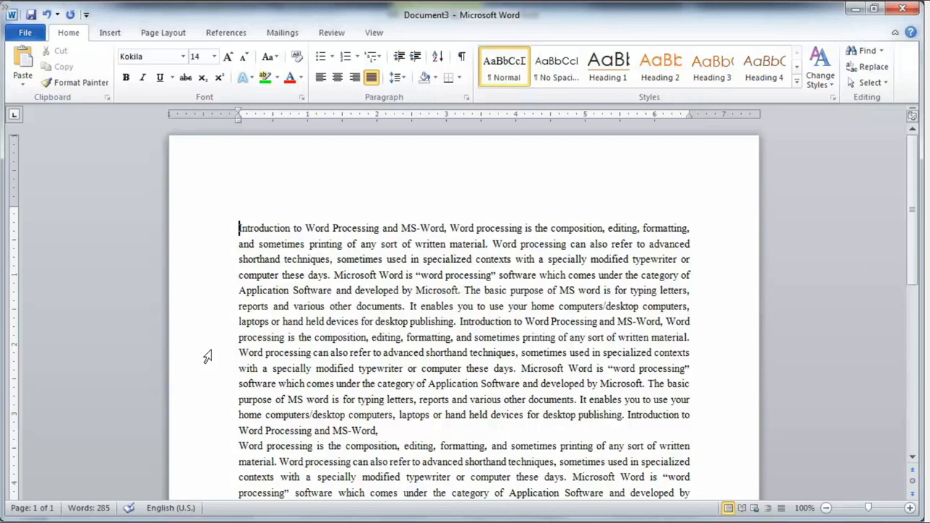
- Turn on Page break before for the opening paragraph that starts with "Introduction to Word Processing and MS-Word"
left_click(212, 234)
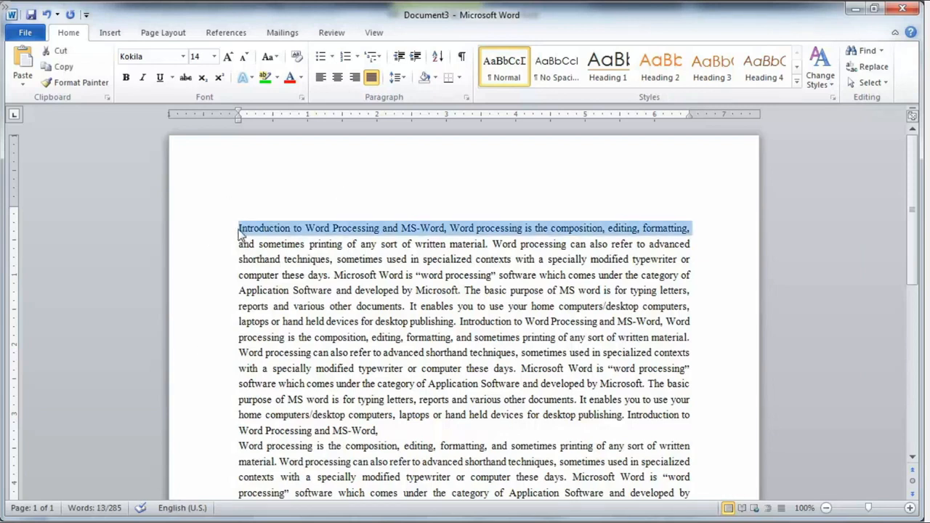
left_click(240, 231)
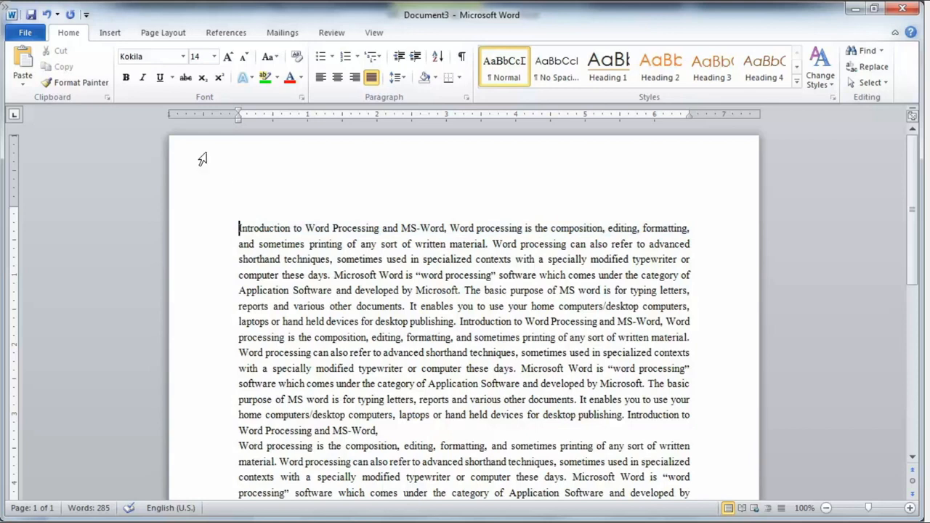
left_click(177, 38)
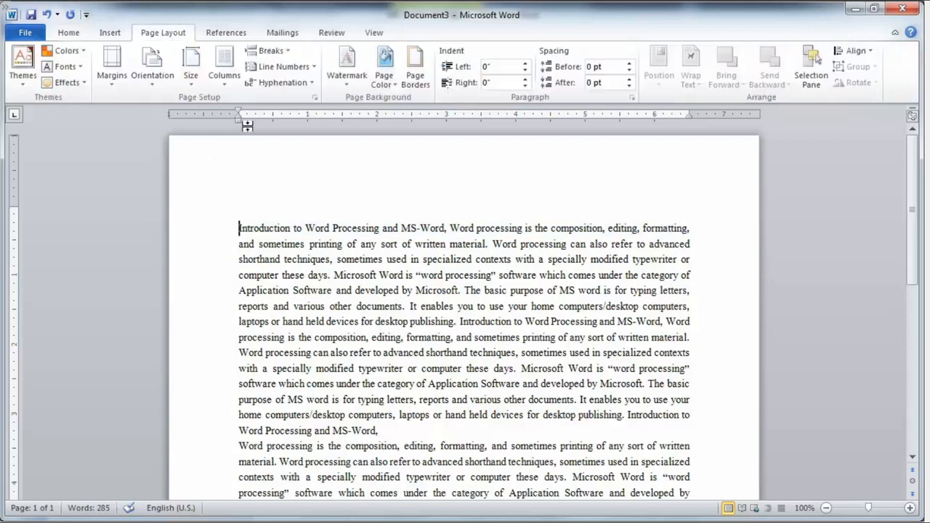
left_click(631, 98)
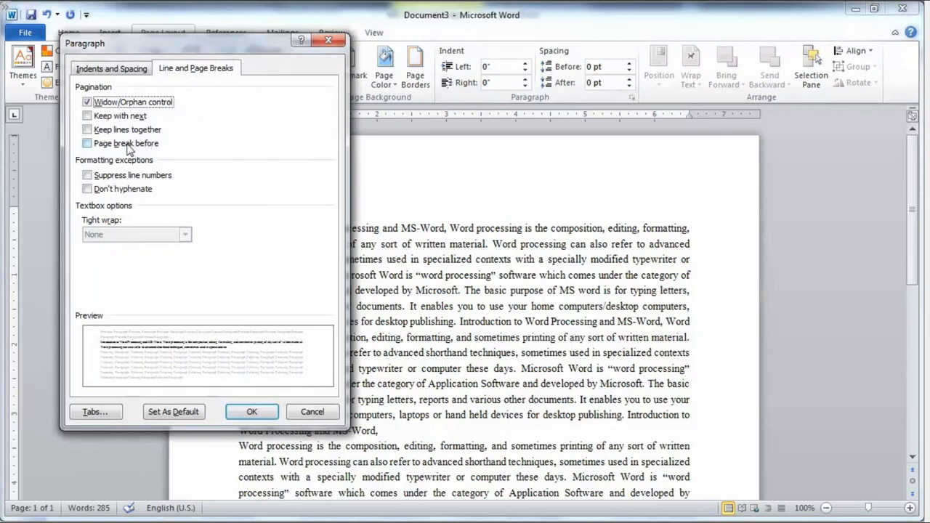
left_click(178, 69)
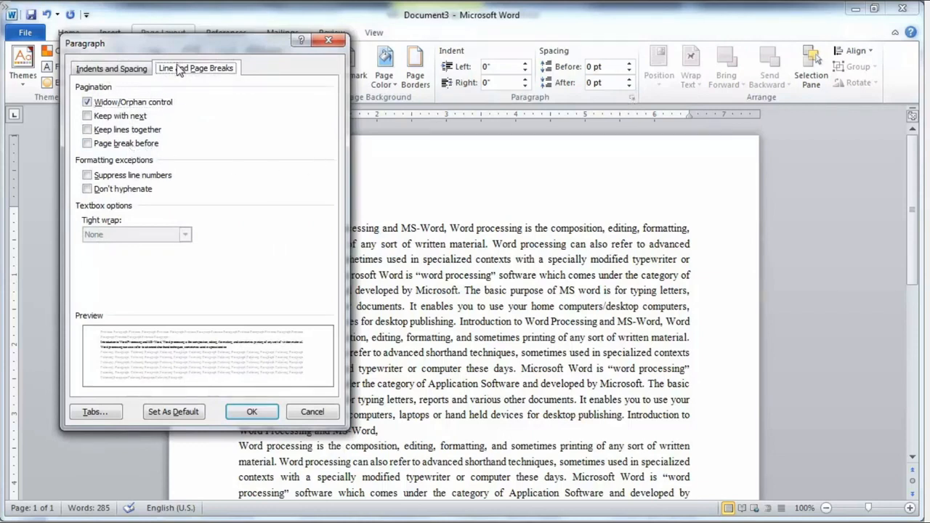
left_click(129, 146)
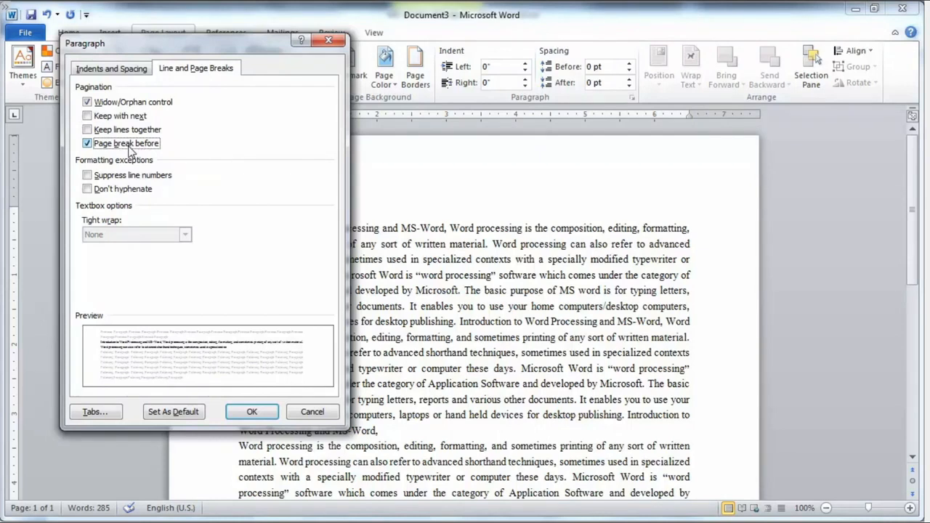
left_click(255, 411)
scroll(251, 403, "up", 3)
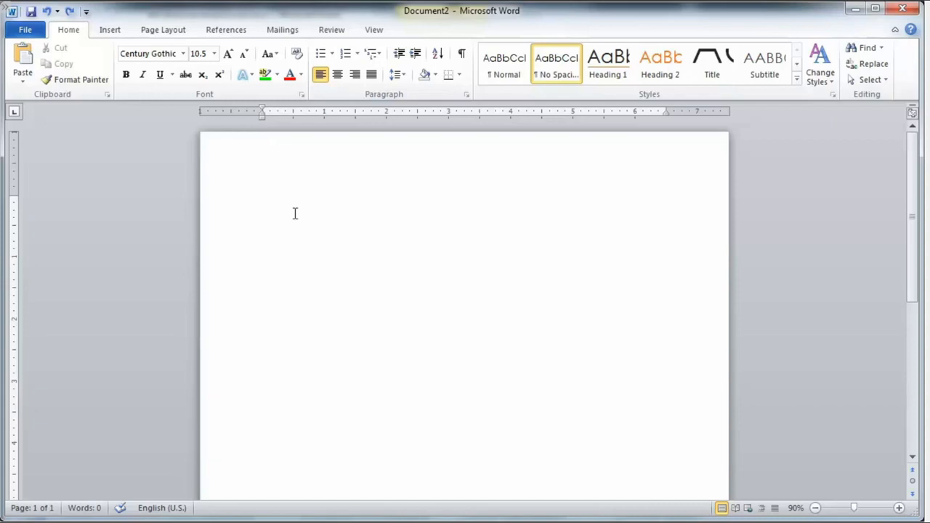
- Insert a table of 6 columns and 5 rows and apply the orange built-in style with a solid header and banded rows
left_click(112, 32)
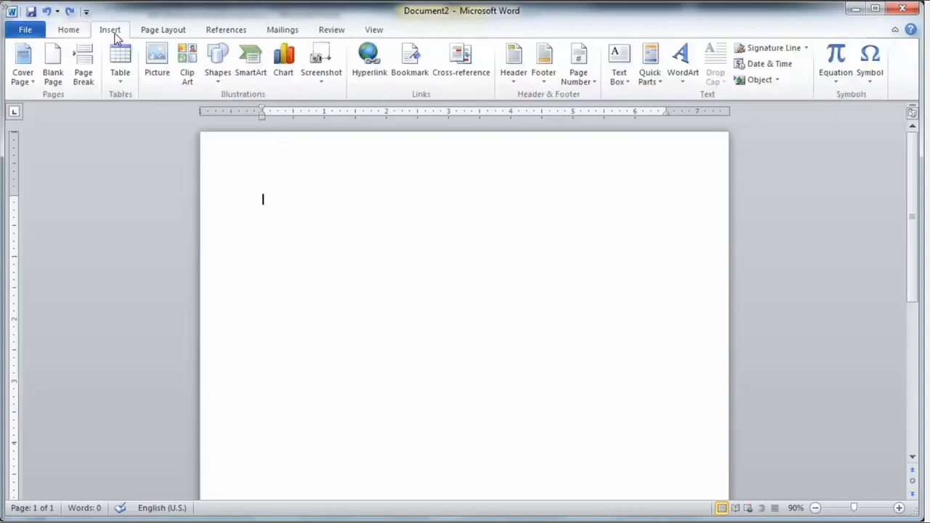
left_click(126, 87)
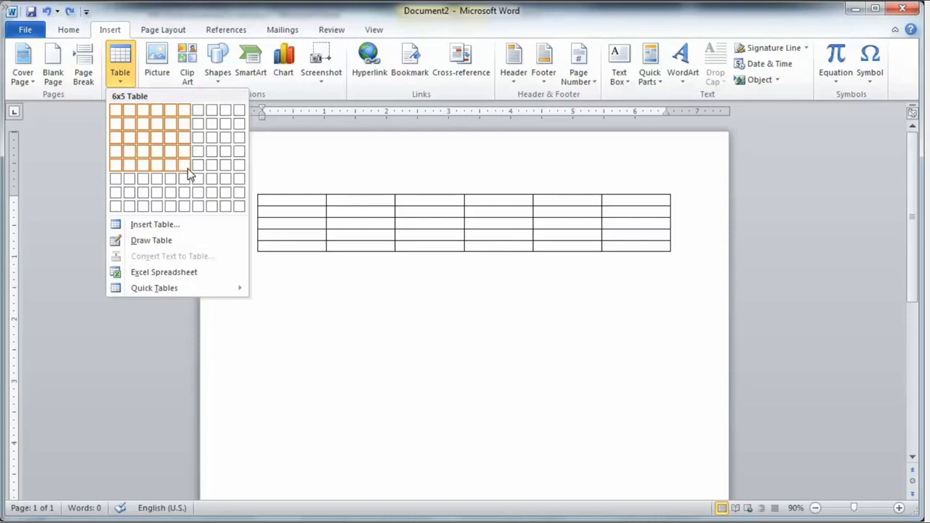
left_click(188, 169)
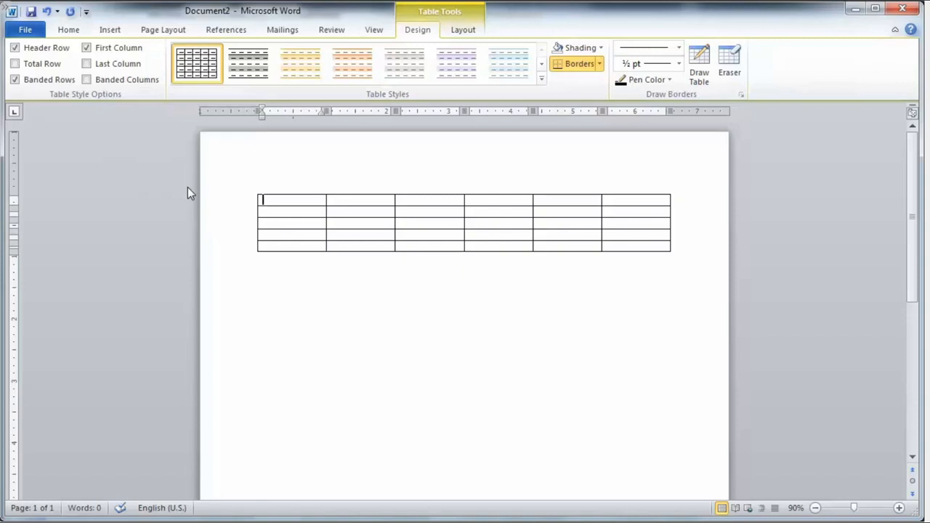
left_click(542, 81)
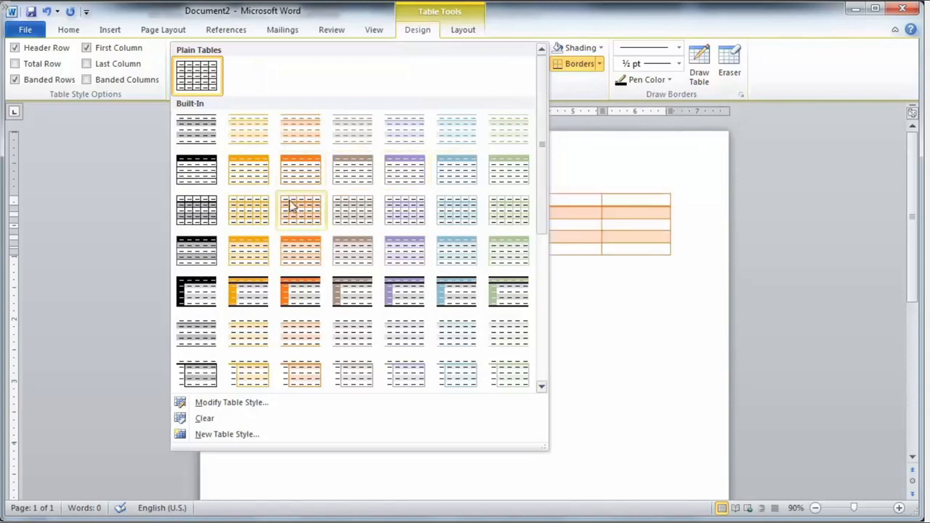
left_click(298, 247)
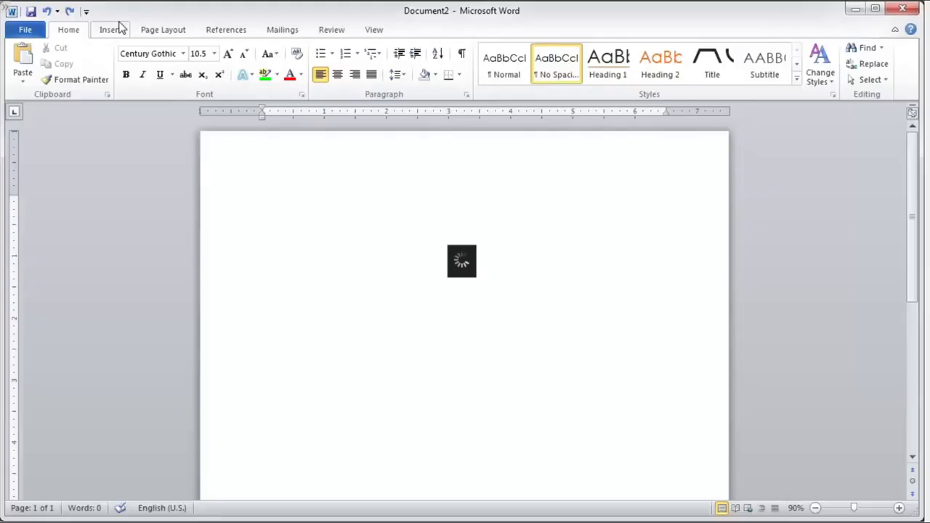
- Insert a table of 5 columns and 5 rows with automatic fixed column width, and enter "Microsoft word 2010" in its first cell
left_click(114, 28)
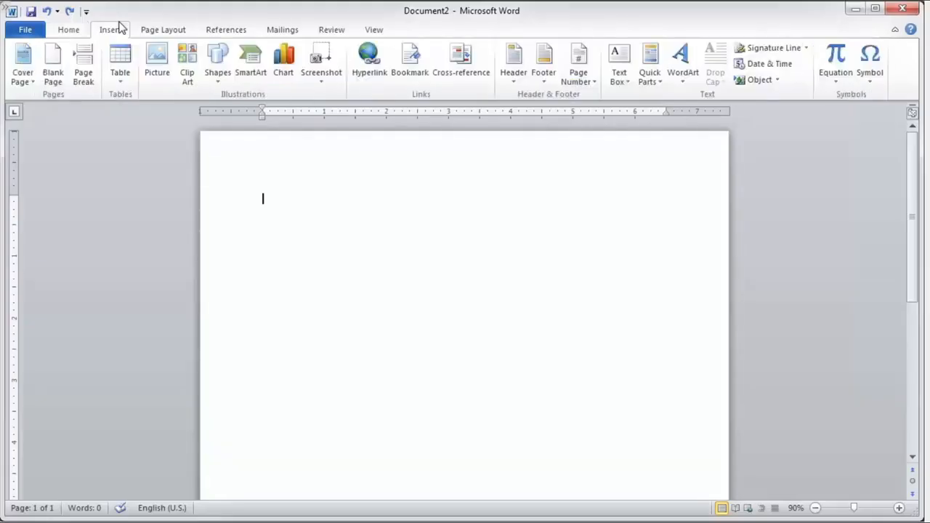
left_click(116, 78)
left_click(139, 226)
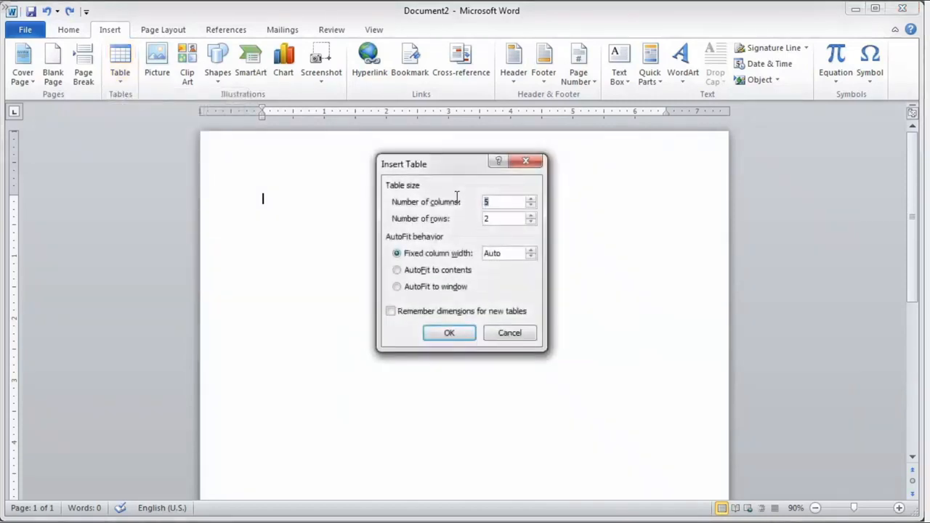
type("5")
key("Tab")
type("5")
left_click(417, 254)
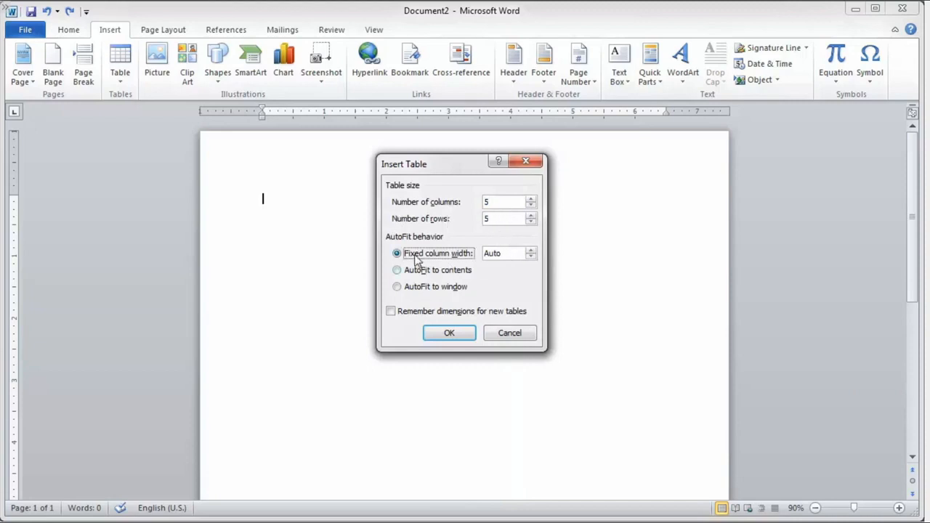
left_click(447, 331)
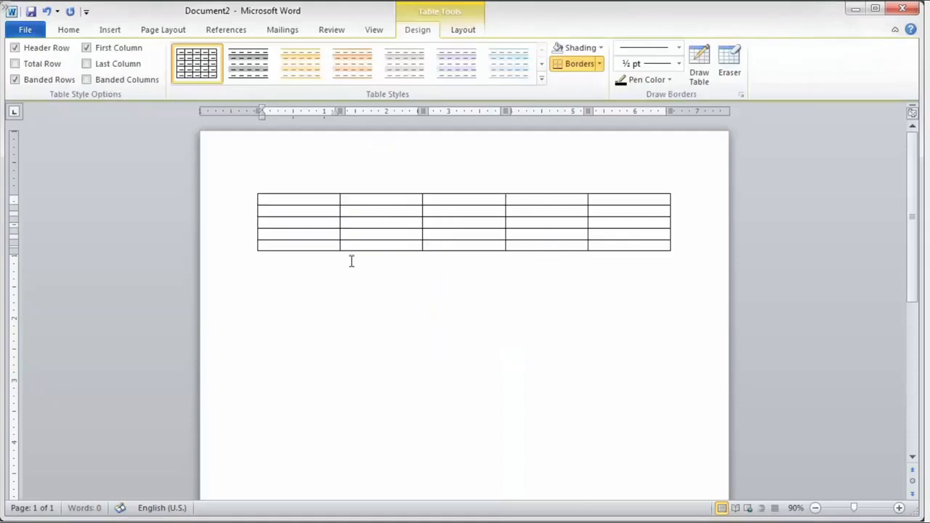
type("microsoft wor")
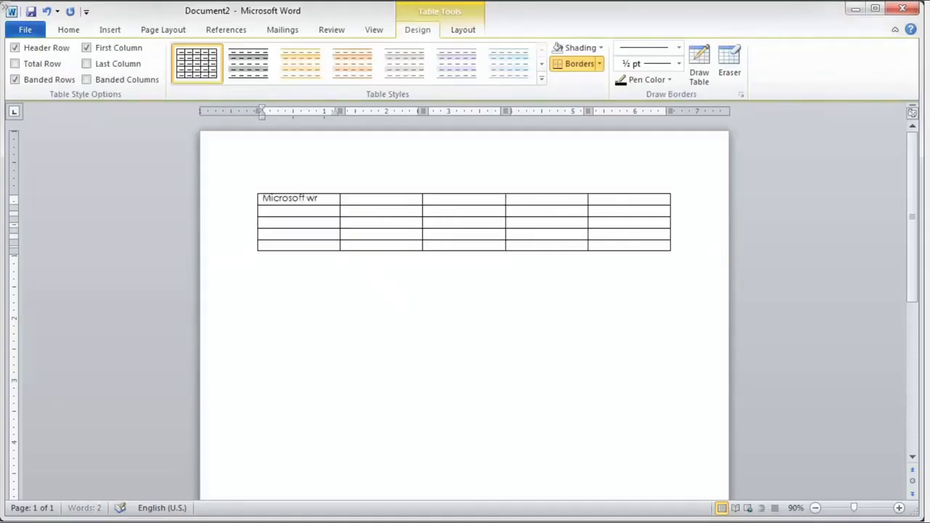
type("d 2010")
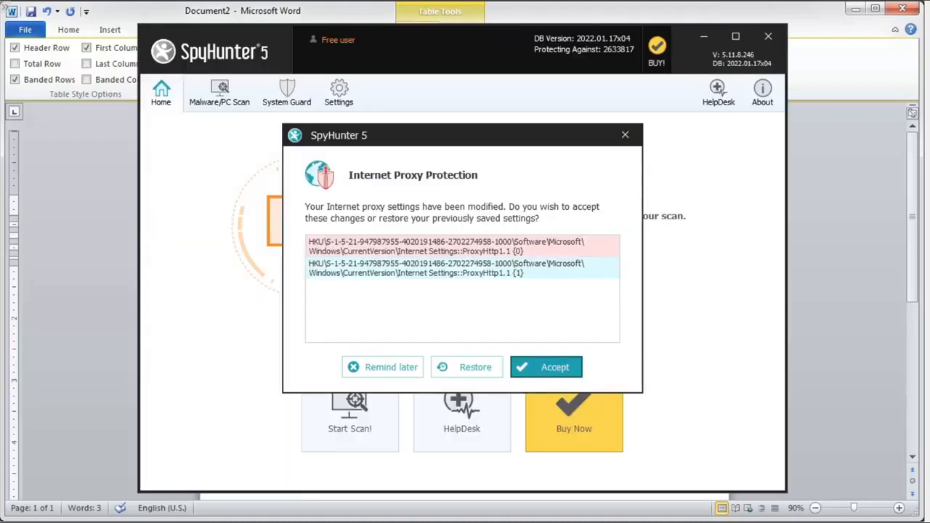
- Dismiss the Internet Proxy Protection alert and close the SpyHunter 5 window
left_click(624, 134)
left_click(768, 36)
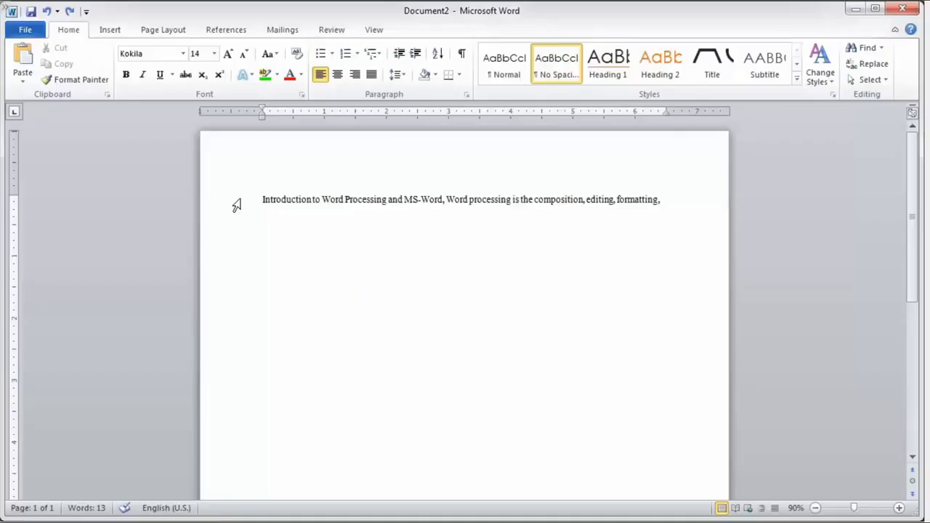
- Convert the "Introduction to Word Processing" line into a table, separating the text at commas
left_click(236, 202)
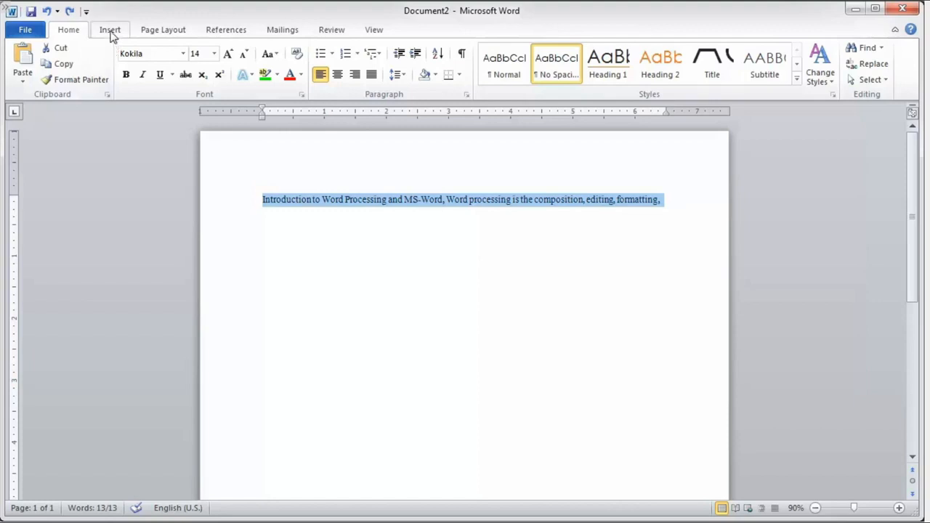
left_click(109, 32)
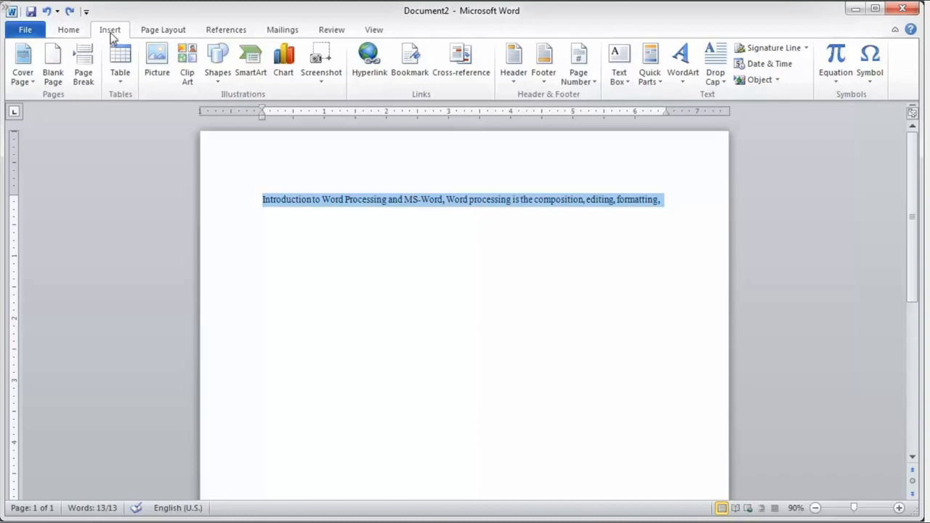
left_click(124, 82)
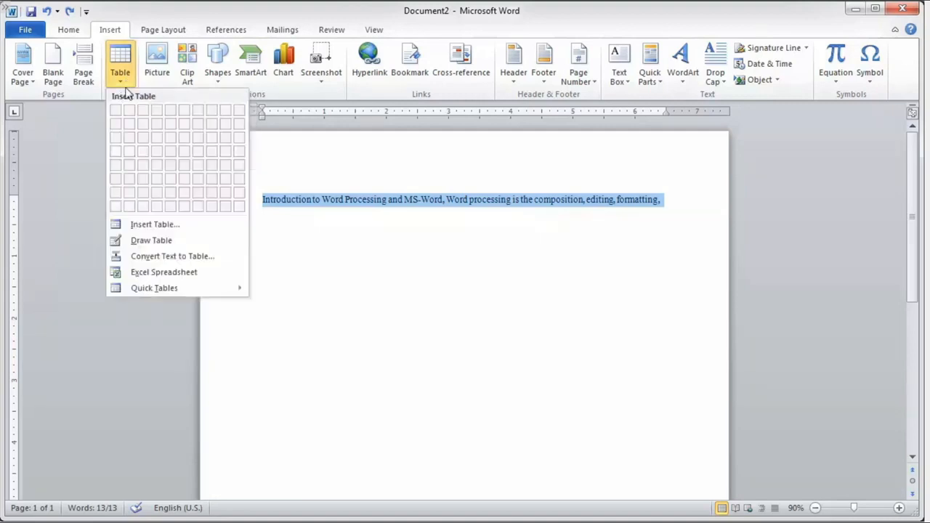
left_click(149, 256)
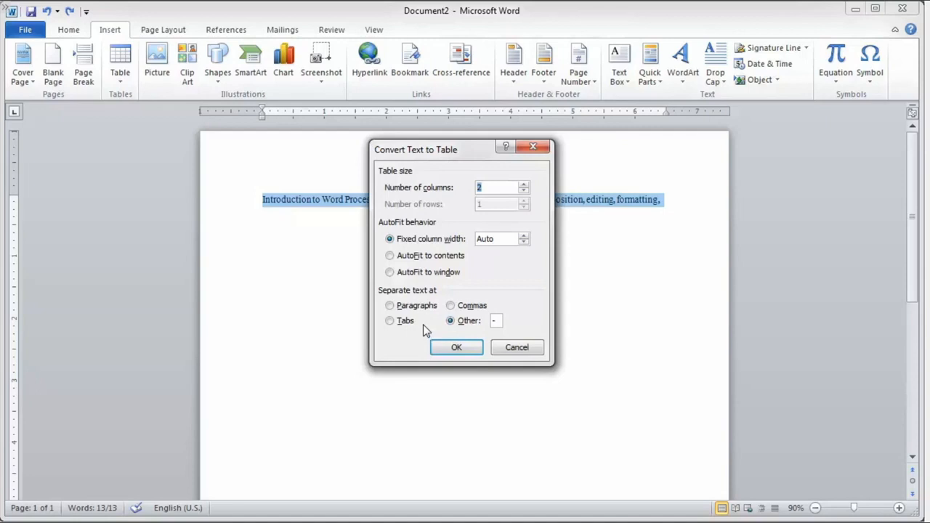
left_click(451, 306)
left_click(456, 347)
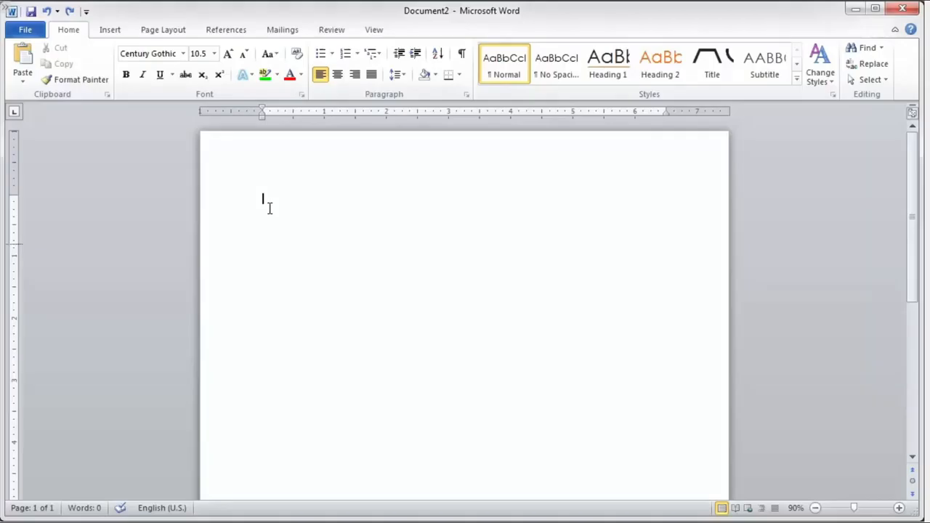
- Draw a table about 3.7 inches wide at the start of the page and divide it into two rows and two columns
left_click(111, 30)
left_click(118, 82)
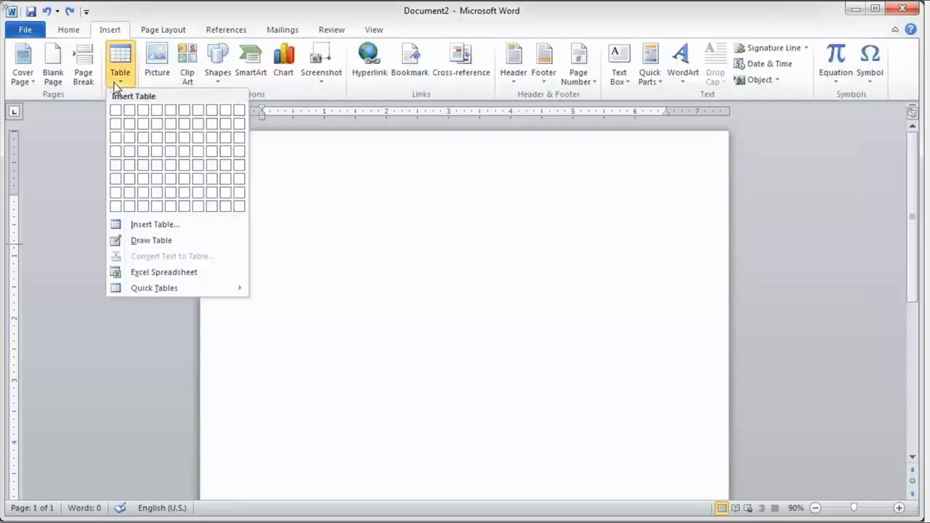
left_click(149, 240)
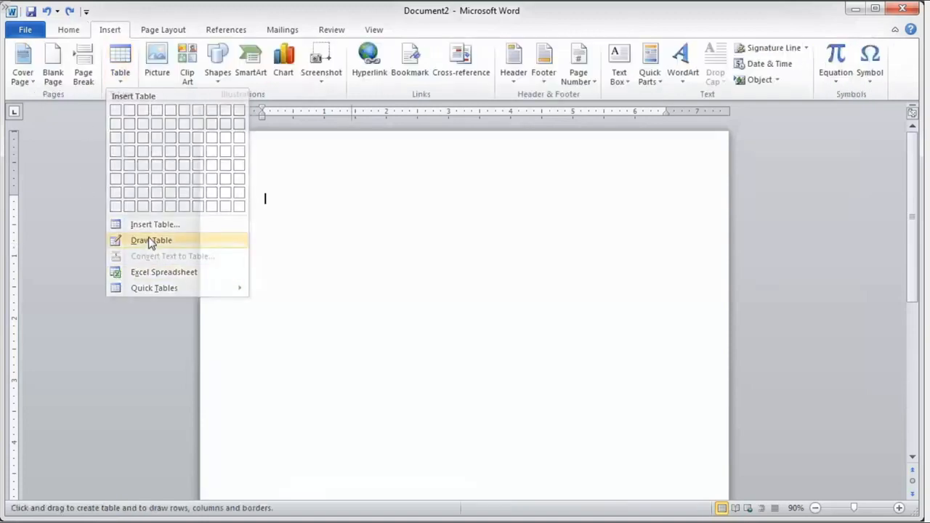
mouse_move(265, 203)
left_mouse_down()
mouse_move(266, 192)
mouse_move(279, 233)
mouse_move(344, 243)
mouse_move(456, 233)
mouse_move(496, 240)
left_mouse_up()
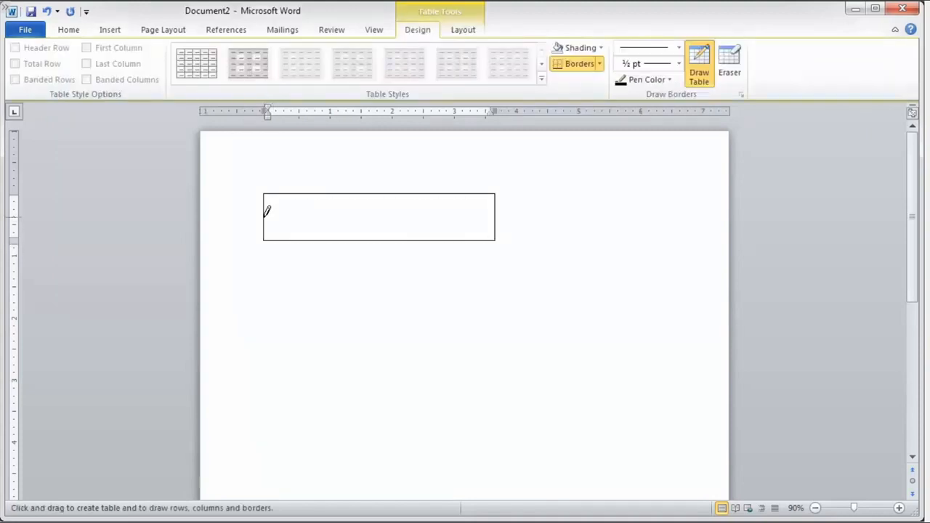
left_click_drag(264, 216, 492, 217)
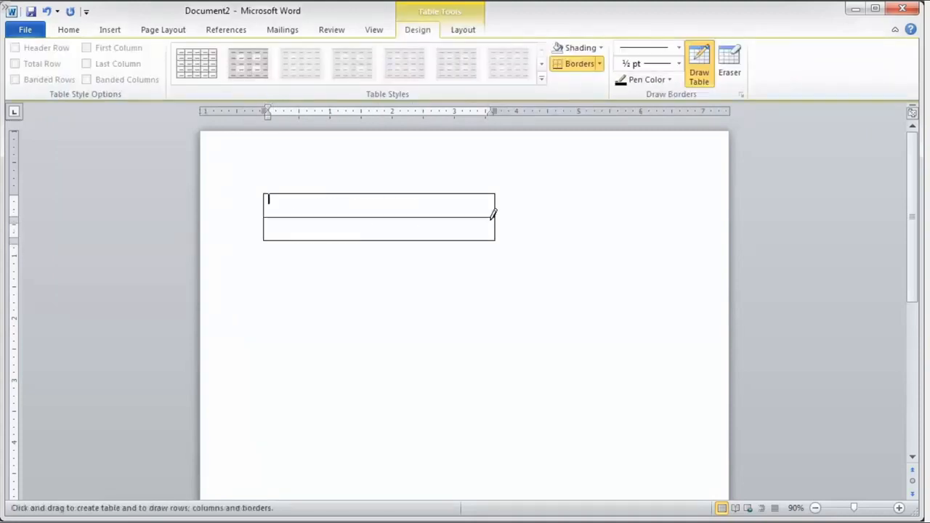
left_click_drag(378, 192, 379, 241)
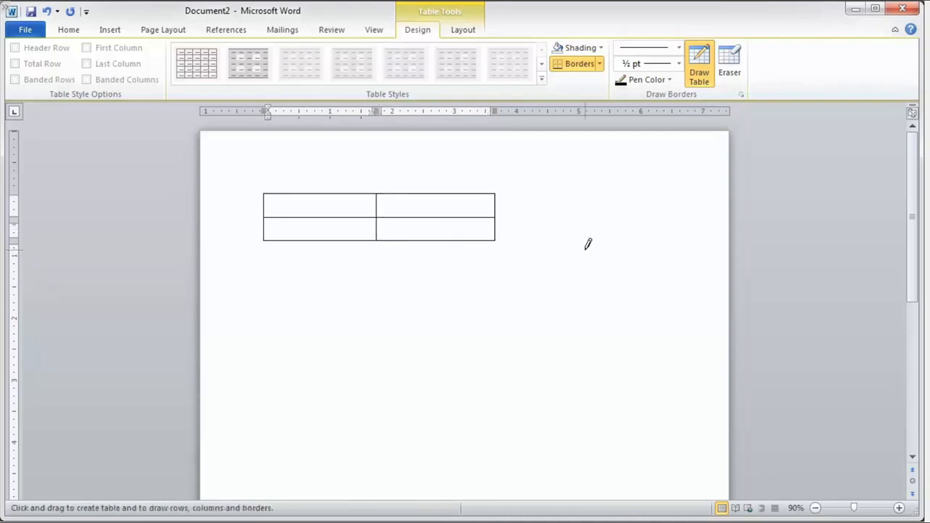
- Erase the border between the two right-hand cells of the drawn table with the Eraser
left_click(737, 64)
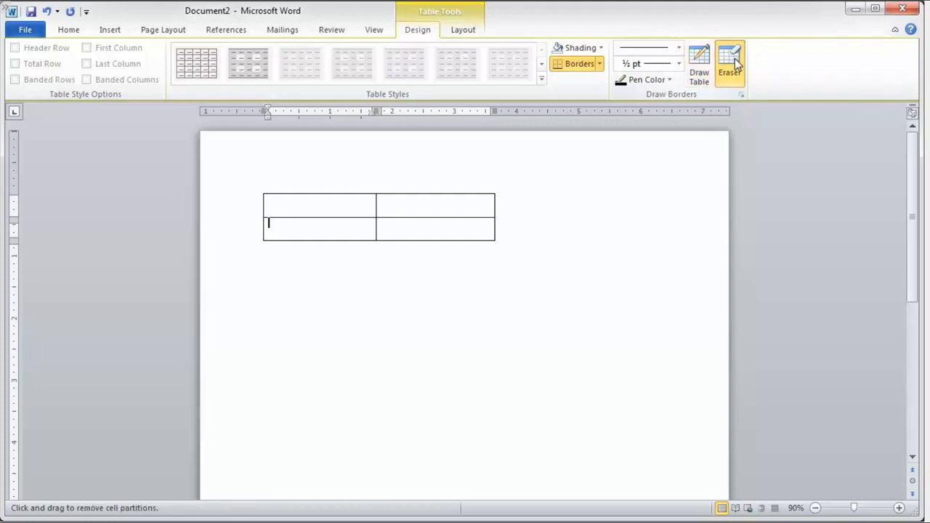
left_click(736, 64)
left_click(720, 70)
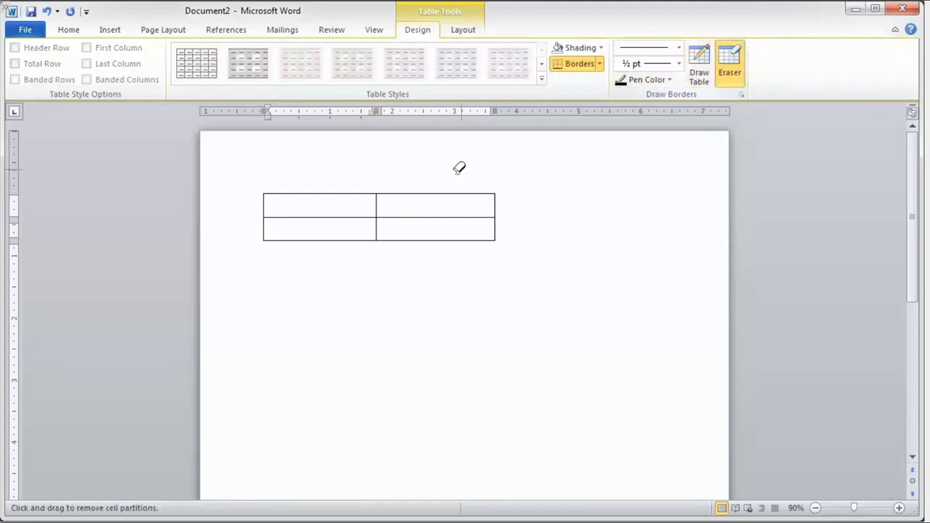
left_click(428, 216)
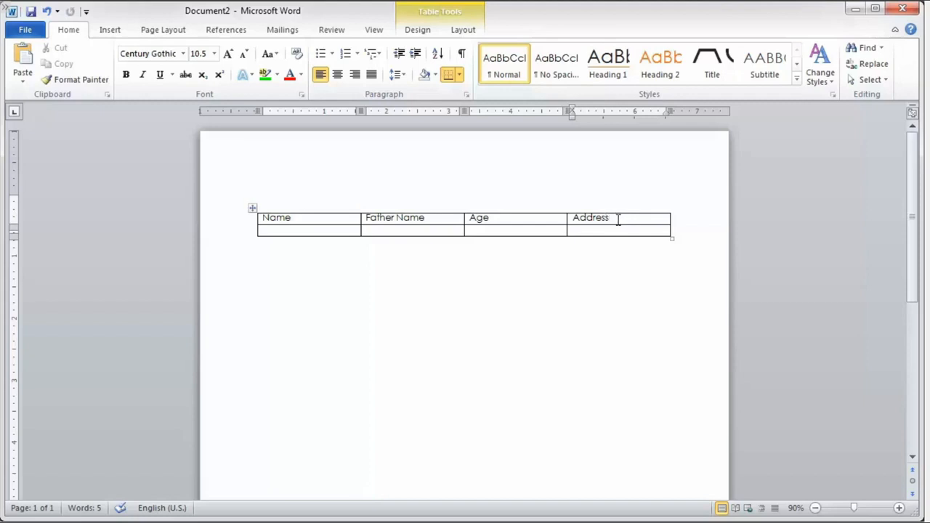
- Insert a new column to the right of the Address column
right_click(618, 219)
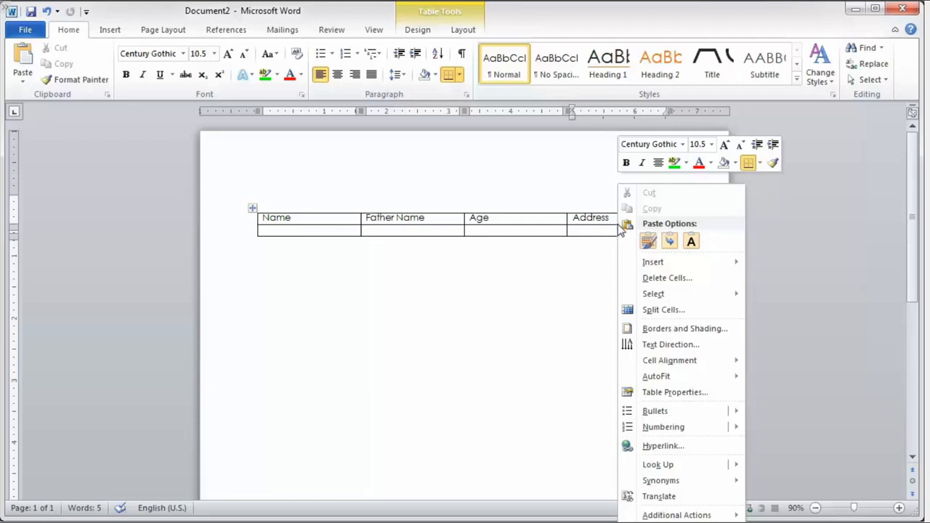
mouse_move(634, 263)
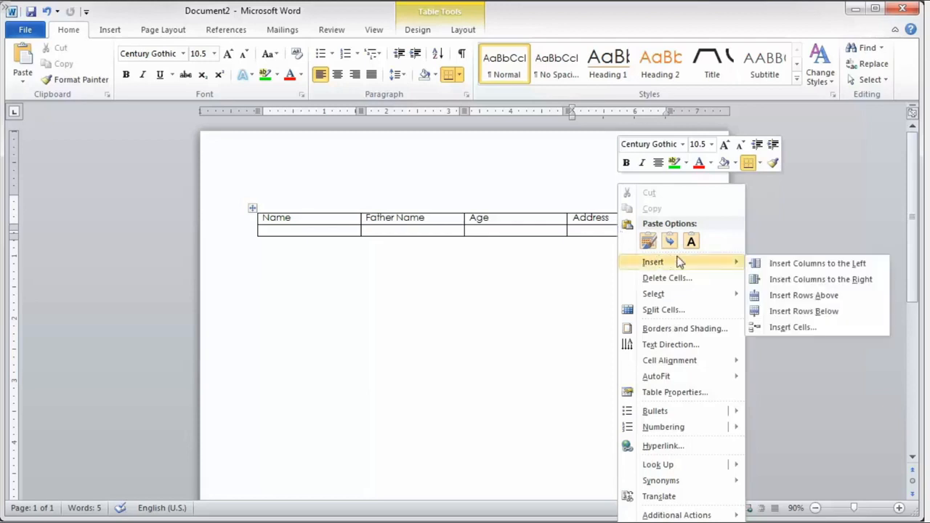
left_click(790, 279)
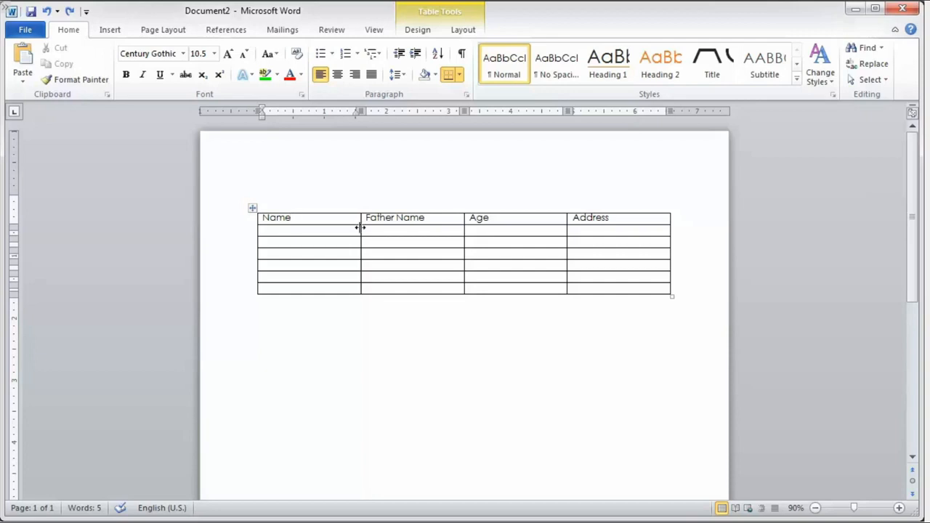
- Try widening the Name column, and moving the whole table about 0.6 inch to the right and back
left_click_drag(360, 228, 413, 232)
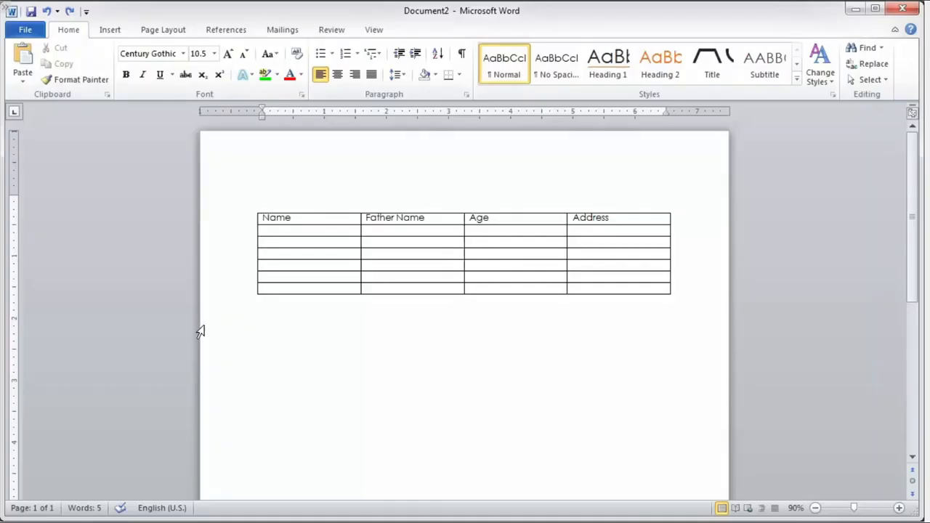
mouse_move(252, 208)
left_click(252, 209)
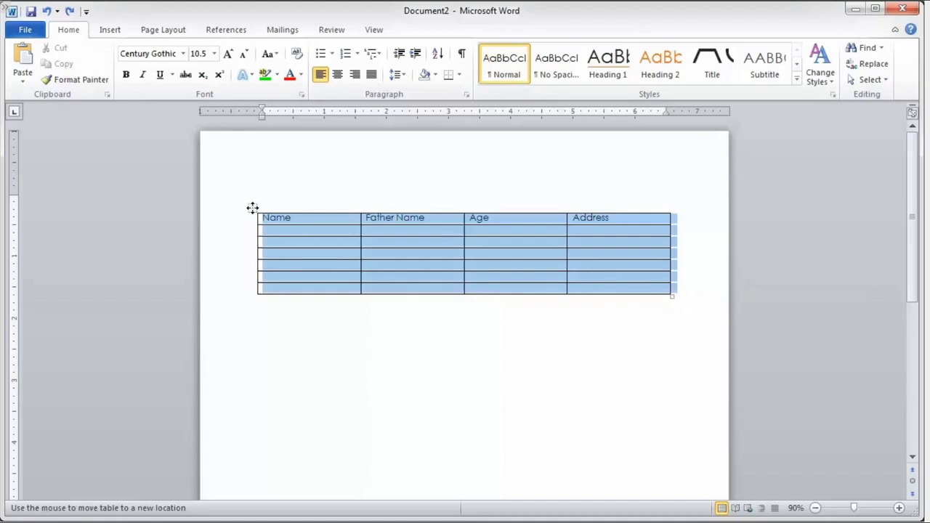
left_click_drag(252, 208, 296, 211)
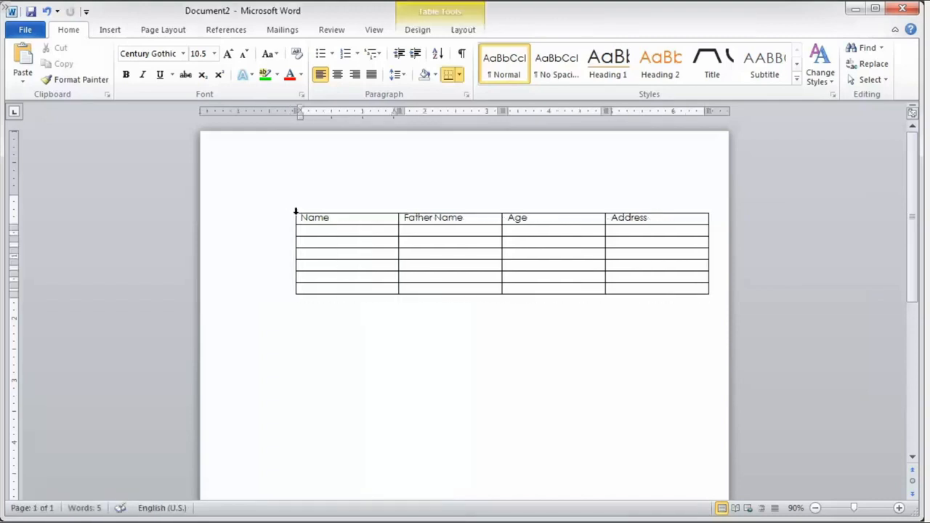
left_click_drag(290, 210, 253, 240)
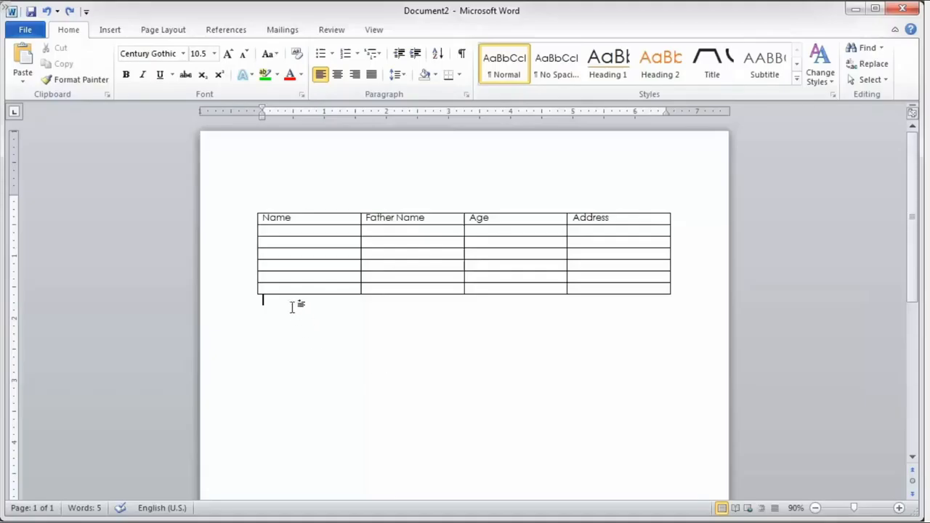
- Apply the dashed line border style with the All setting to the whole table through its table properties
right_click(280, 234)
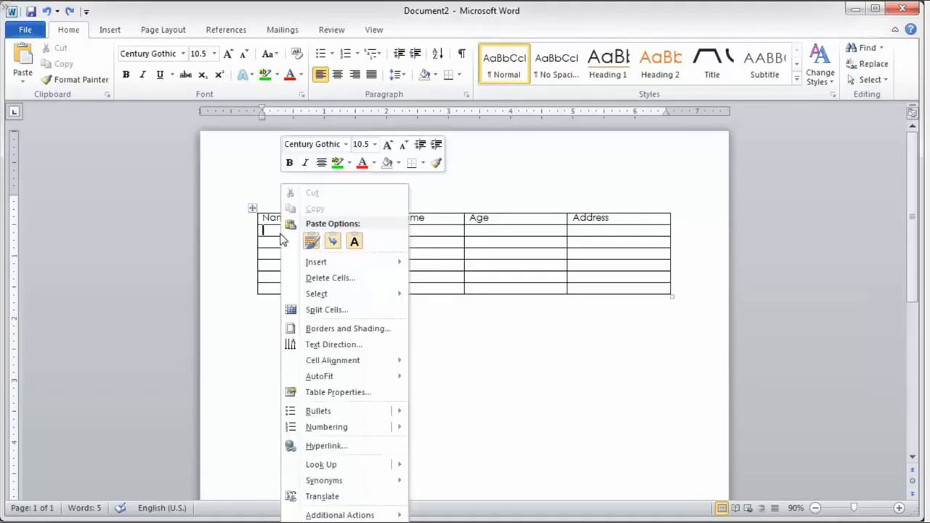
left_click(316, 393)
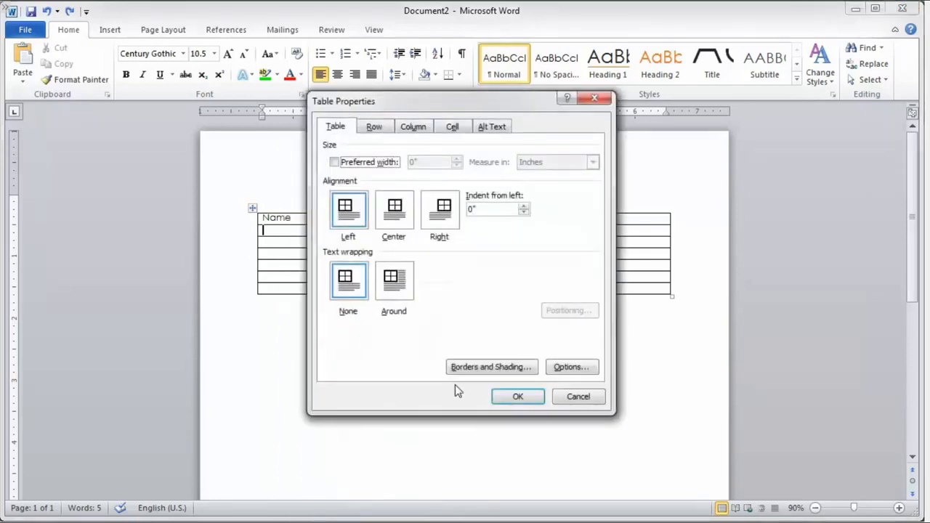
left_click(467, 370)
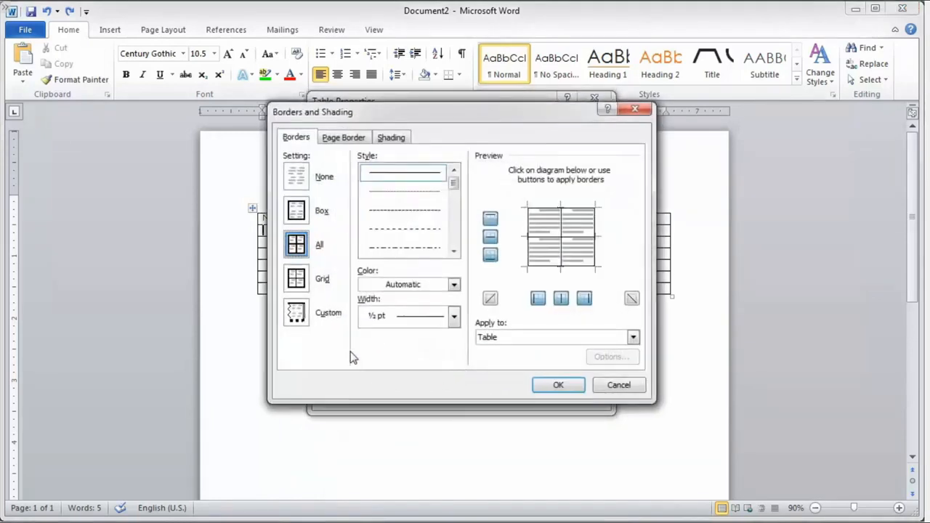
left_click(380, 228)
left_click(556, 385)
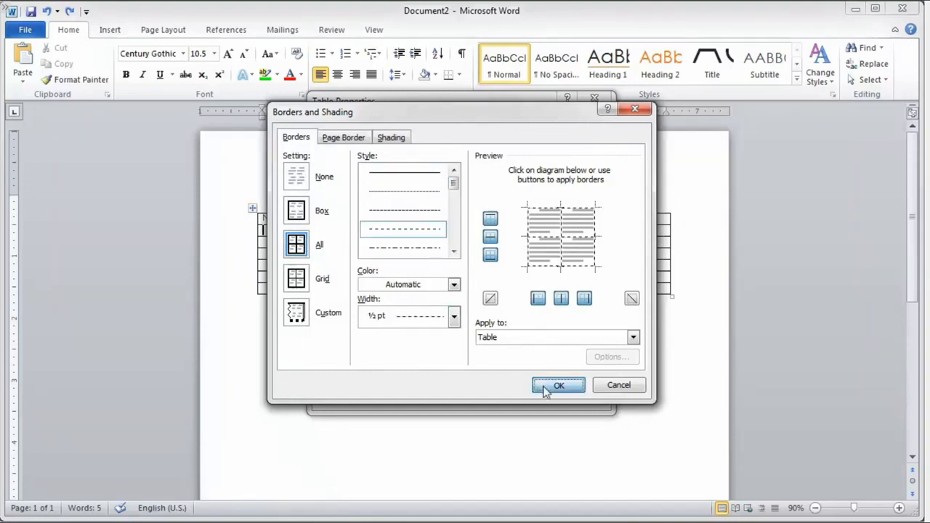
left_click(521, 396)
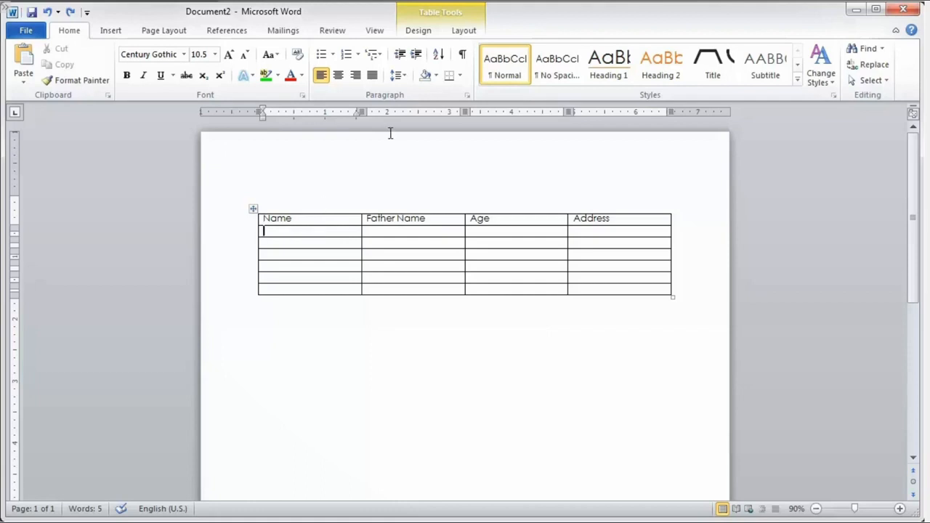
- Delete the entire table and undo the deletion
left_click(467, 33)
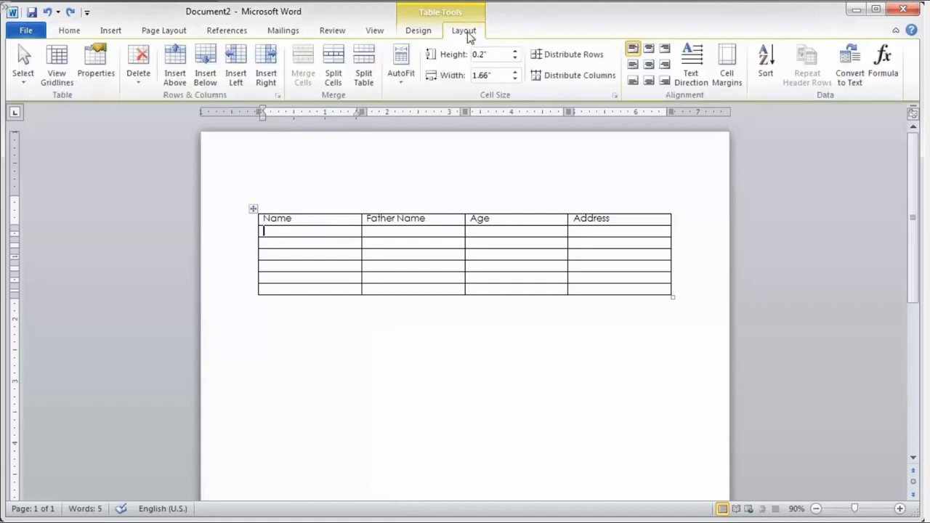
left_click(134, 89)
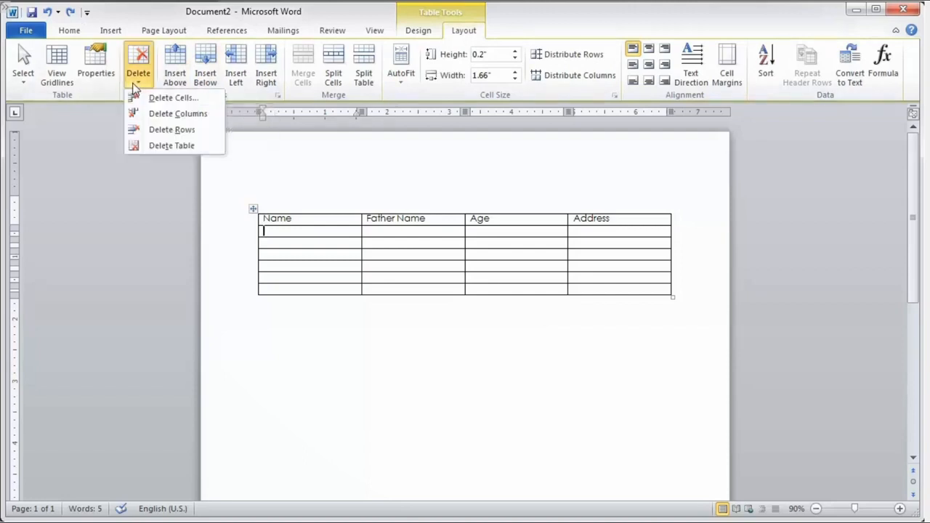
left_click(143, 147)
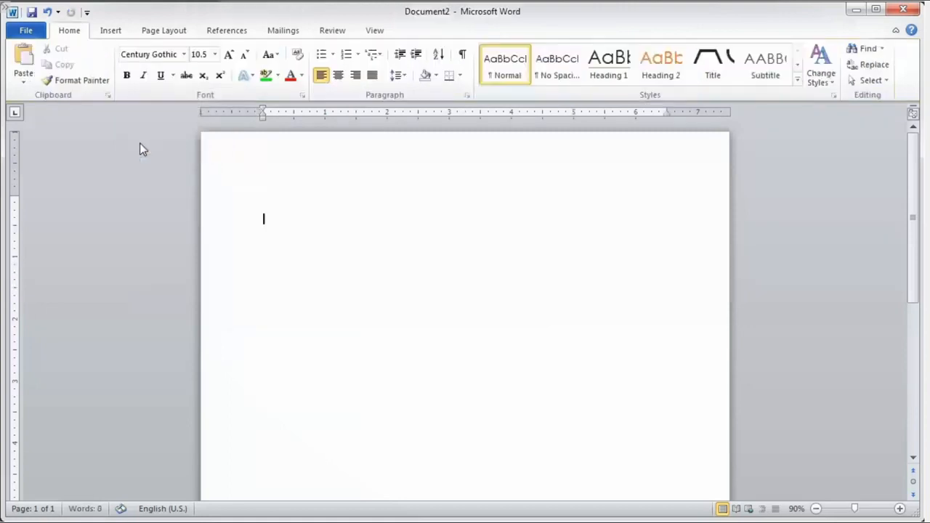
key("ctrl+z")
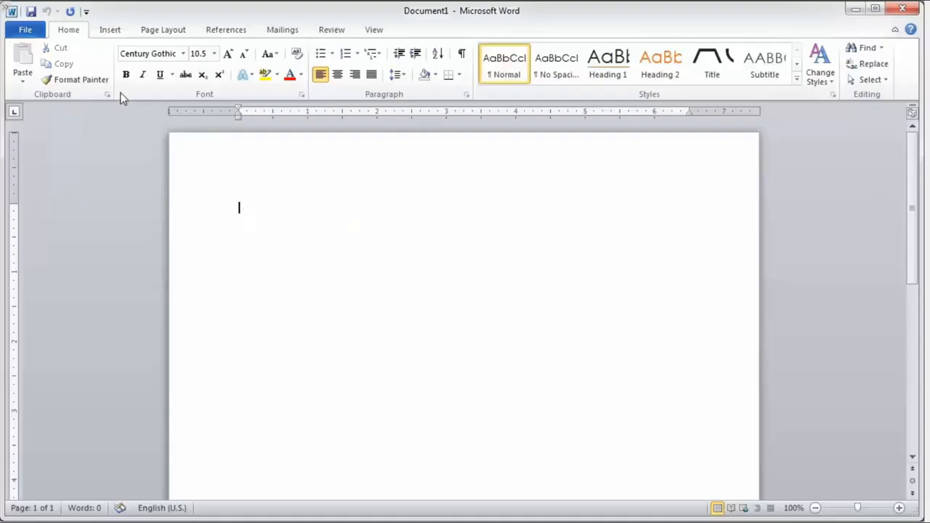
- Insert the built-in Calendar 2 quick table into the blank document
left_click(112, 32)
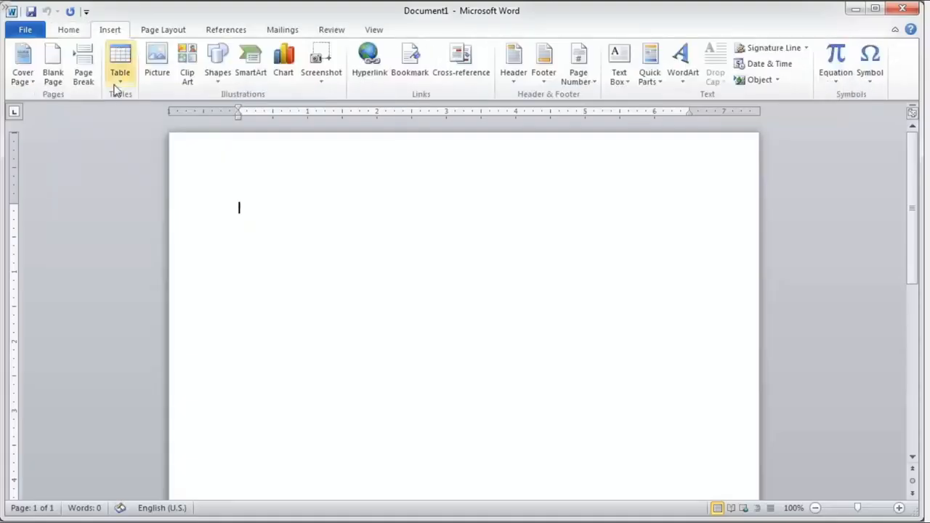
left_click(120, 72)
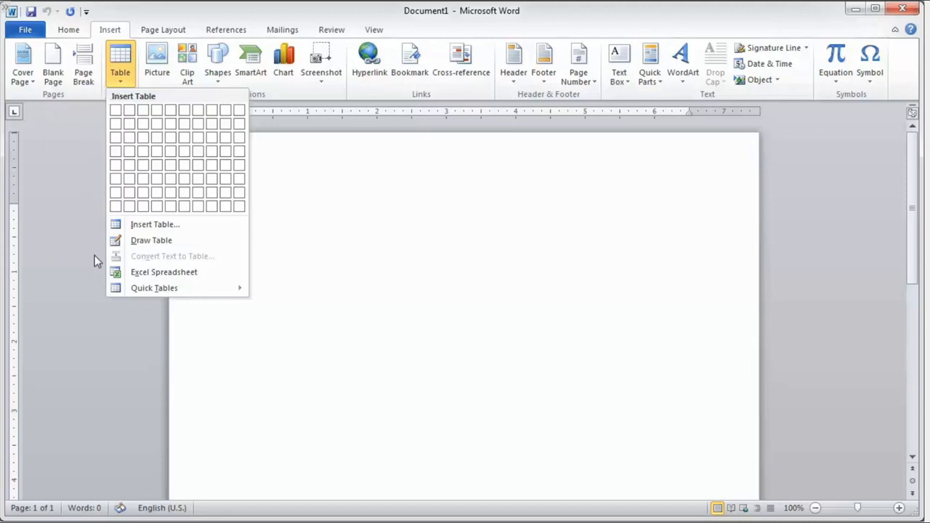
mouse_move(125, 293)
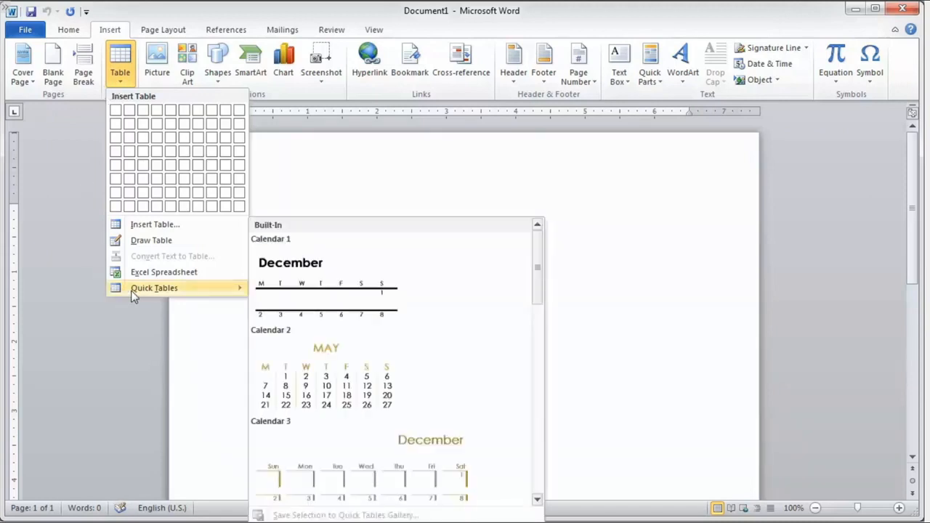
left_click(303, 376)
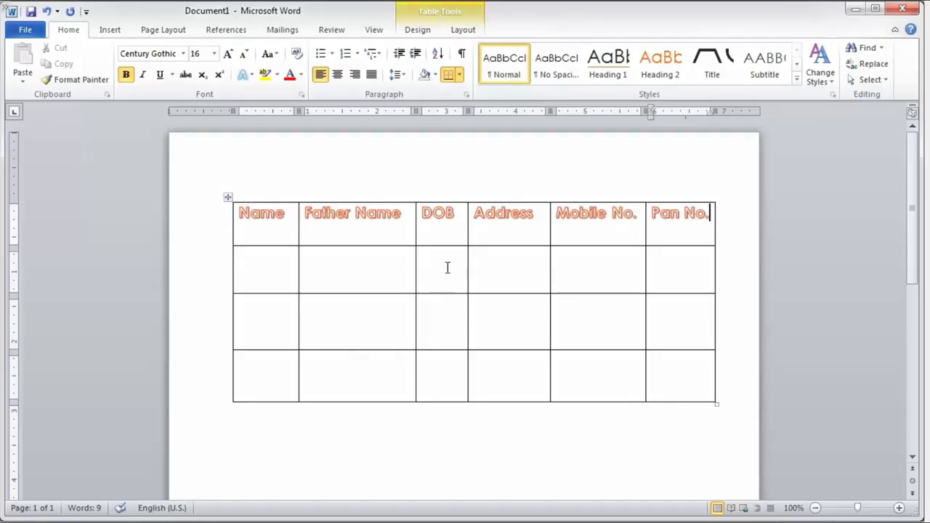
- Select the entire table with the Name to Pan No. headings and start saving it to the Quick Tables gallery
left_click(355, 236)
left_click(464, 30)
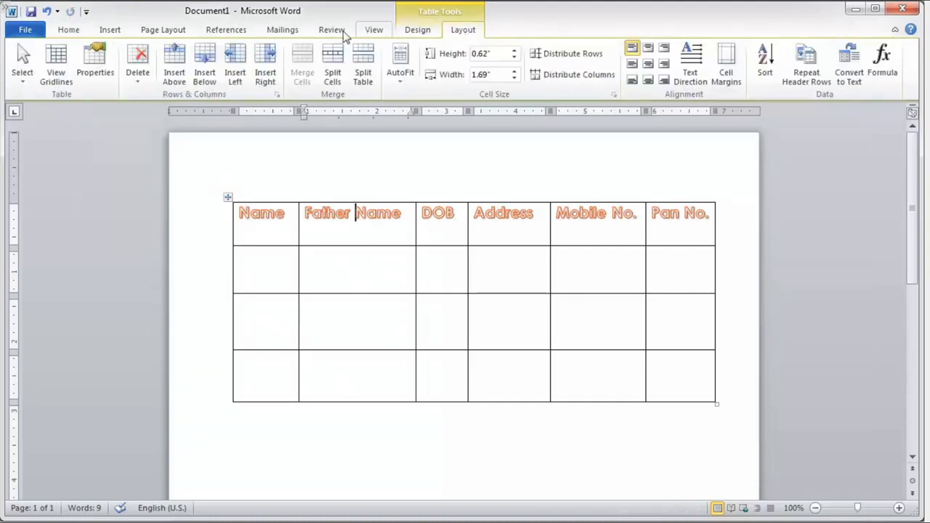
left_click(23, 82)
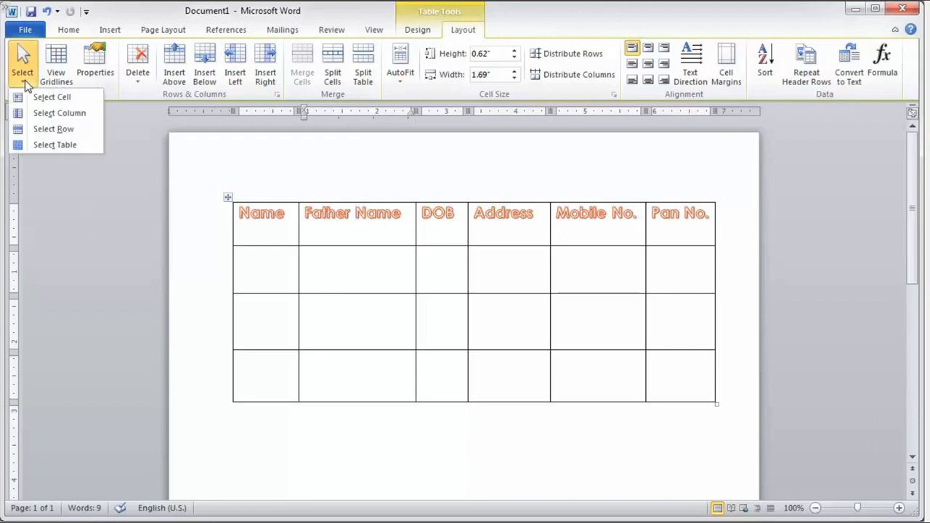
left_click(37, 144)
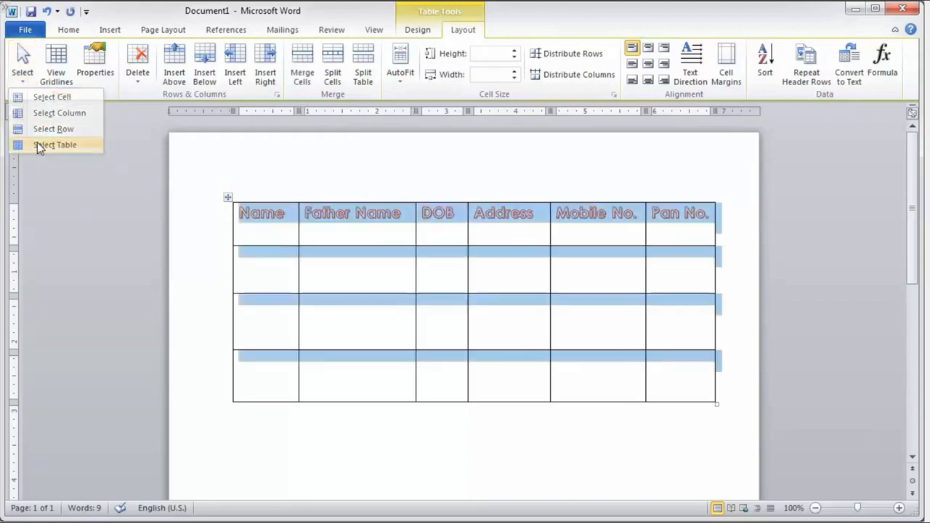
left_click(37, 144)
left_click(121, 31)
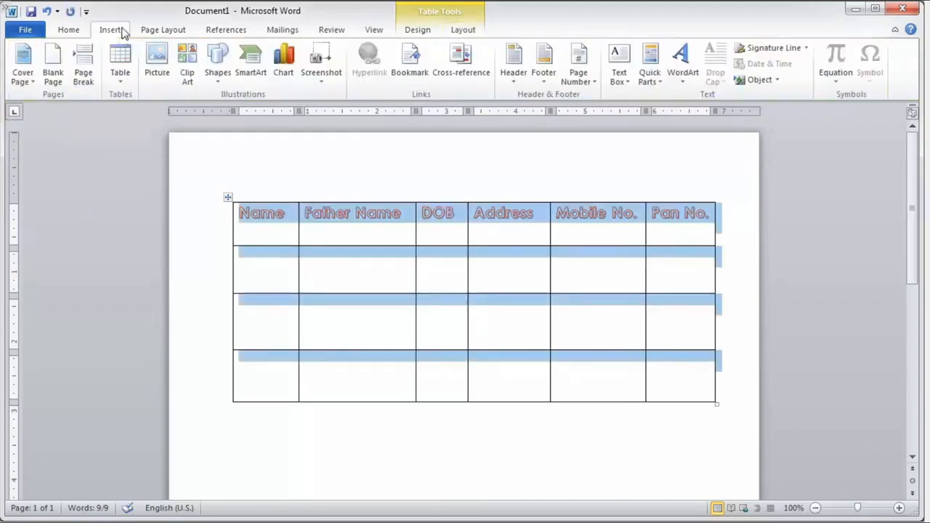
left_click(119, 81)
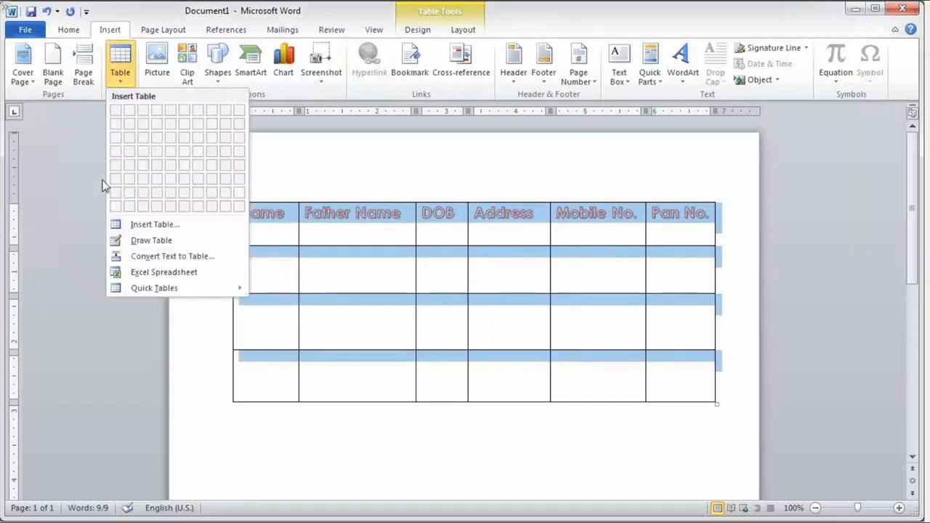
mouse_move(124, 288)
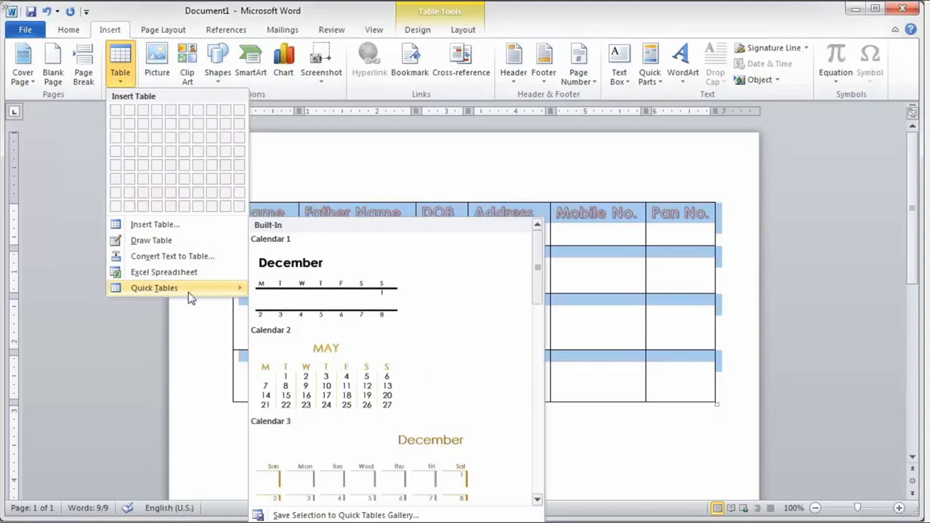
left_click(295, 516)
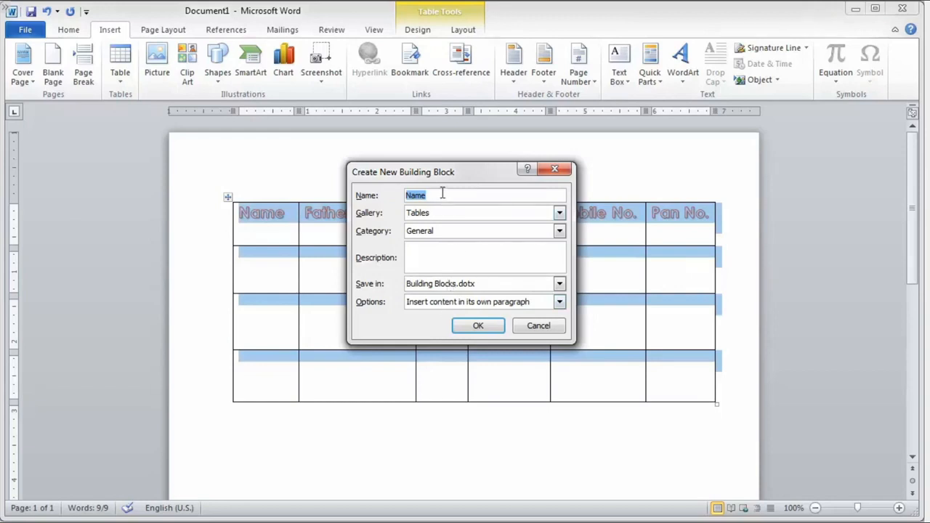
- Name the building block Table New, keep it in the Tables gallery, set its category to Built-In and its description to New Table
left_click_drag(441, 194, 385, 216)
type("Table New")
left_click(559, 213)
key("Escape")
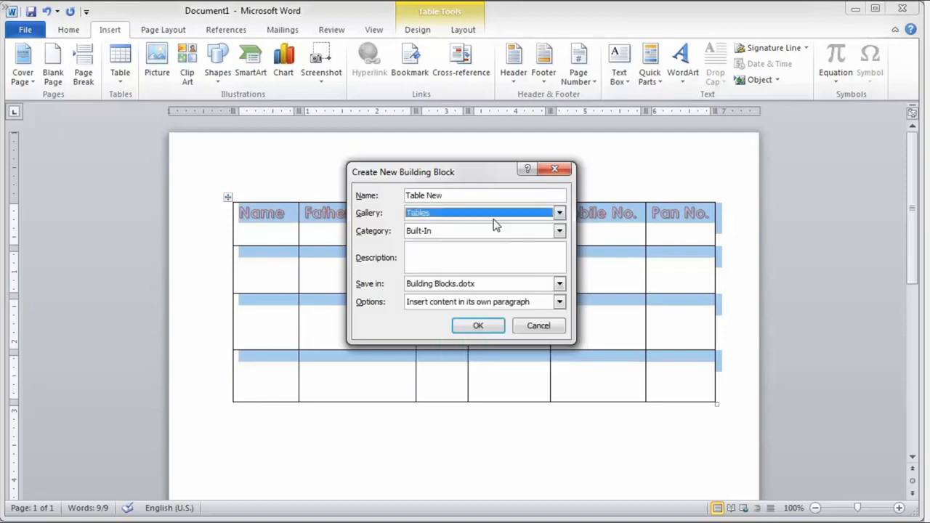
left_click(473, 231)
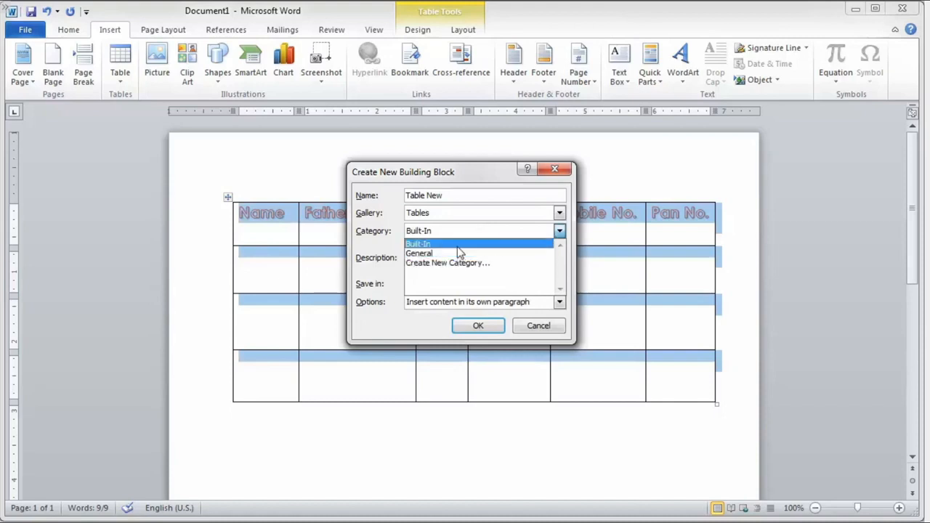
left_click(457, 246)
left_click(475, 249)
type("New Table")
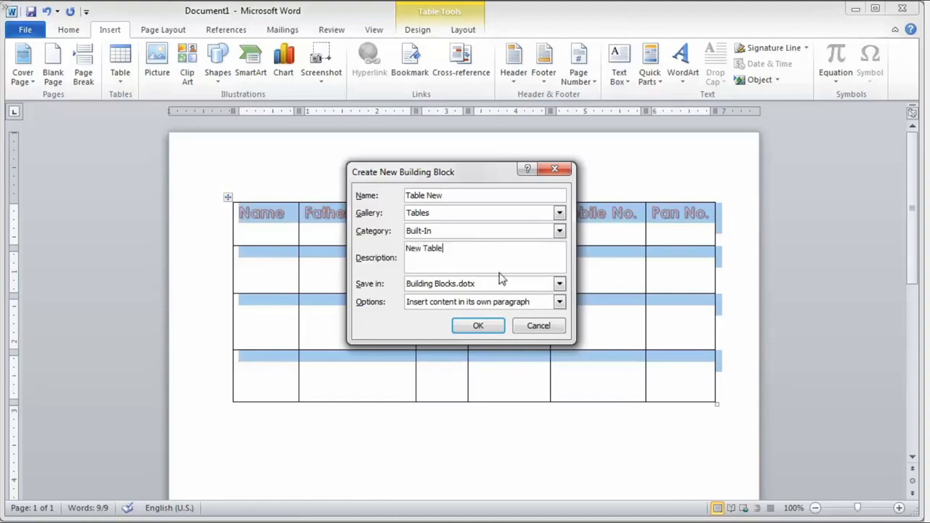
- Store the building block in Building Blocks.dotx with content inserted in its own paragraph, and save it
left_click(559, 284)
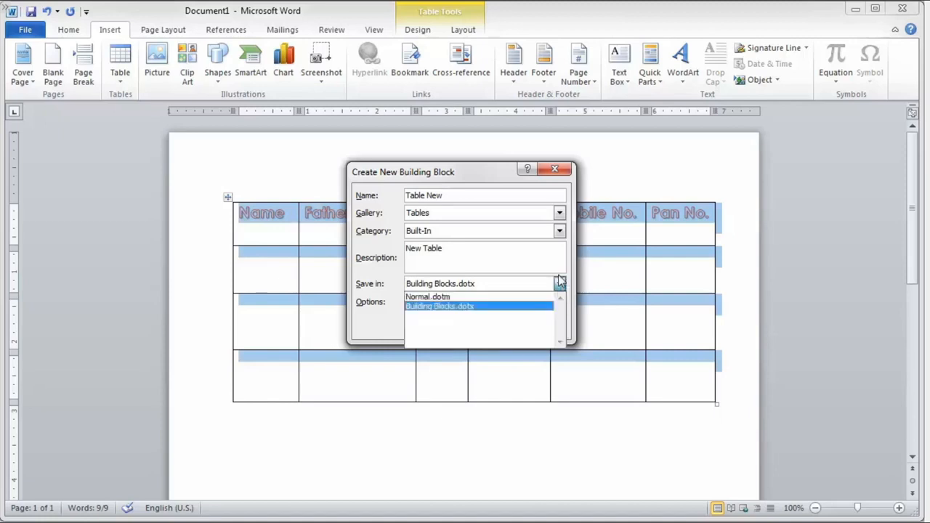
left_click(520, 314)
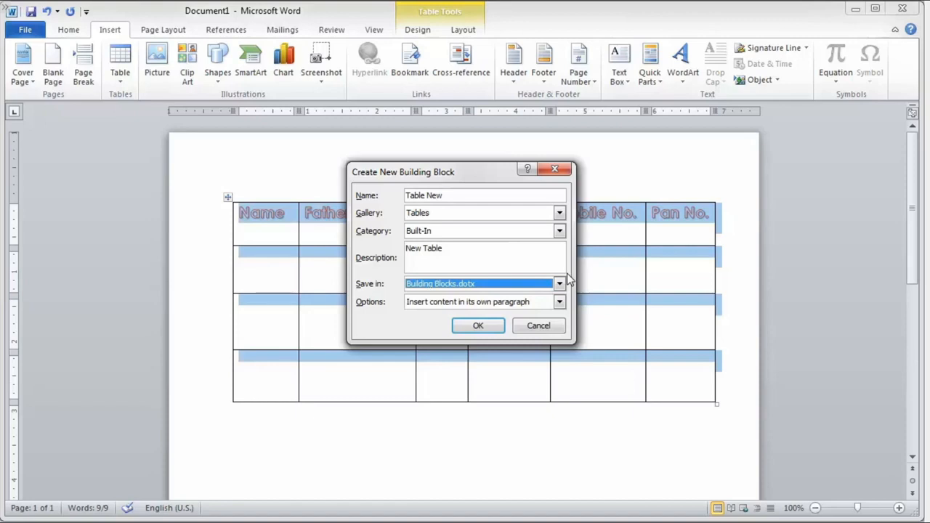
left_click(559, 303)
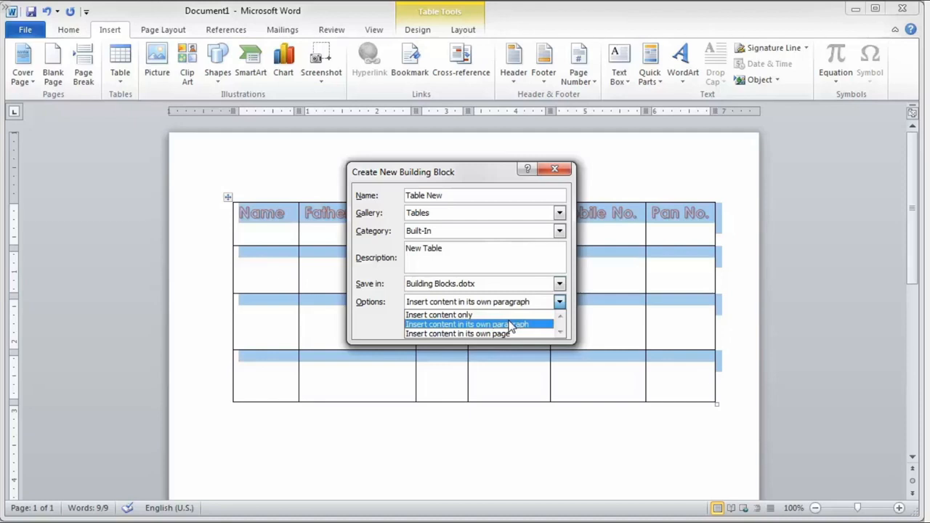
left_click(511, 327)
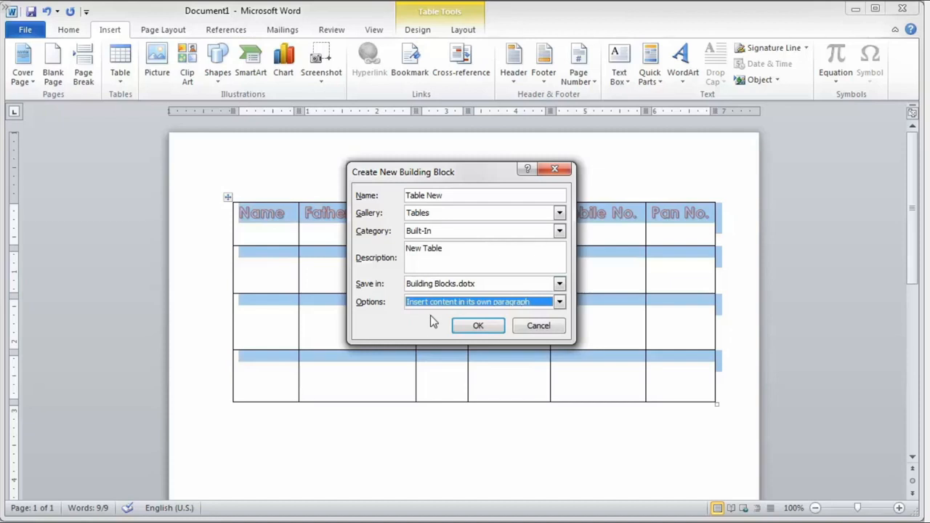
left_click(478, 324)
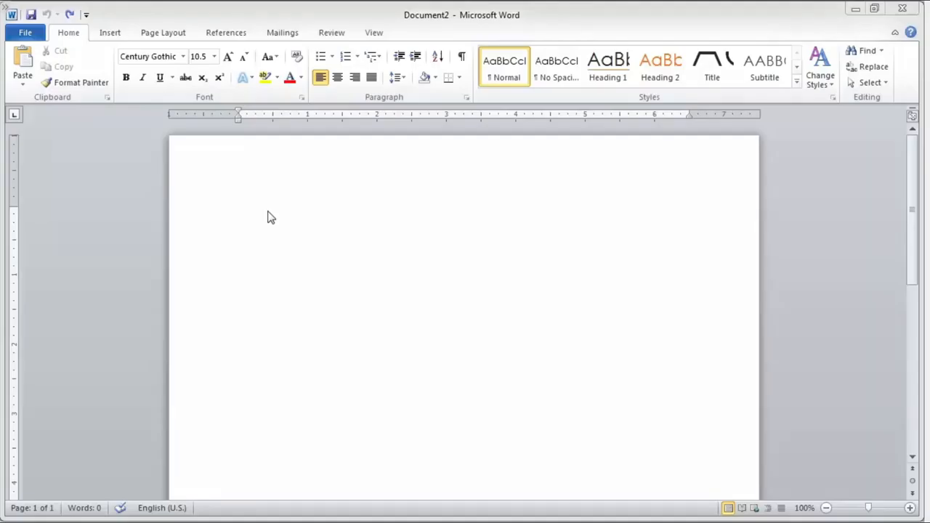
- Start inserting a SmartArt graphic in the blank document and select the Alternating Flow layout from the Process category
left_click(268, 204)
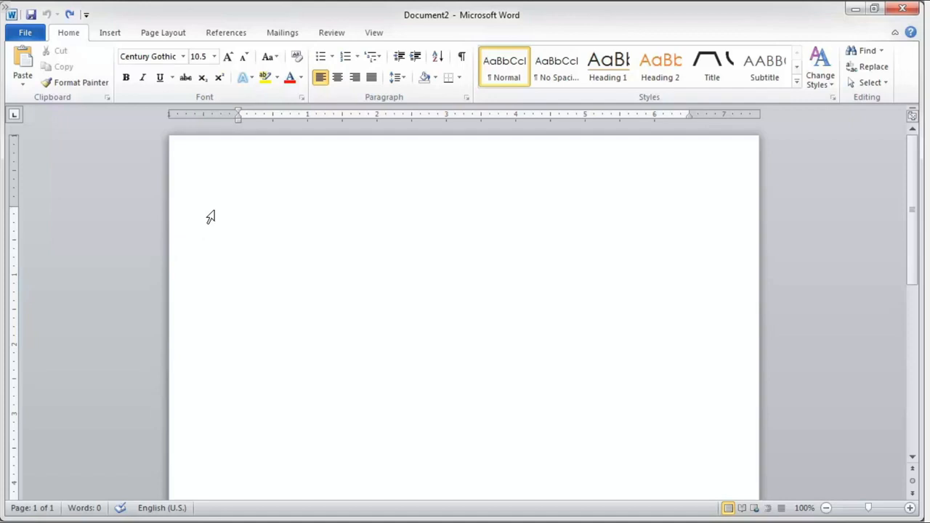
left_click(113, 35)
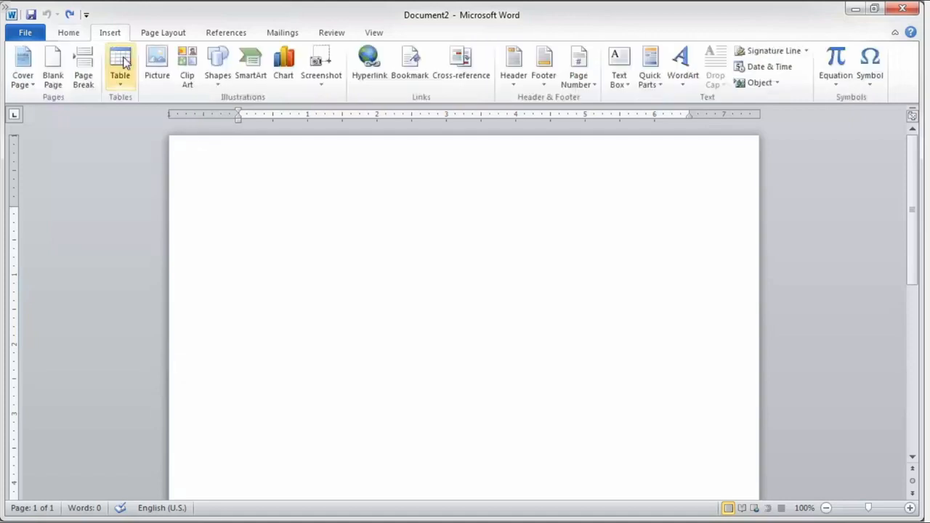
left_click(255, 86)
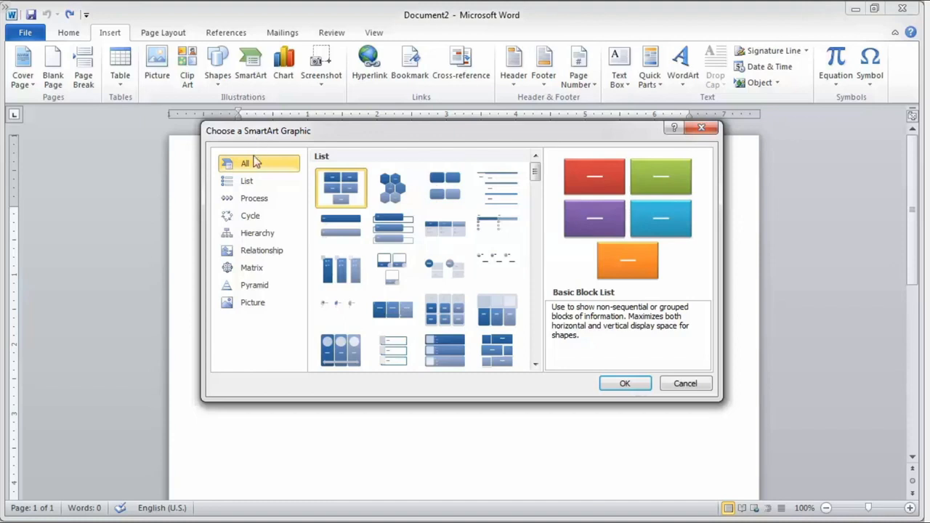
left_click(246, 201)
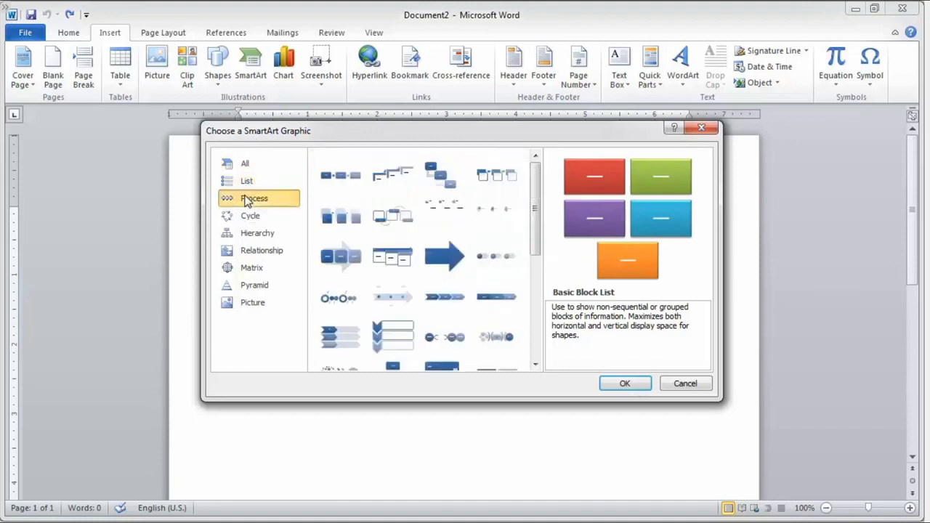
left_click(402, 216)
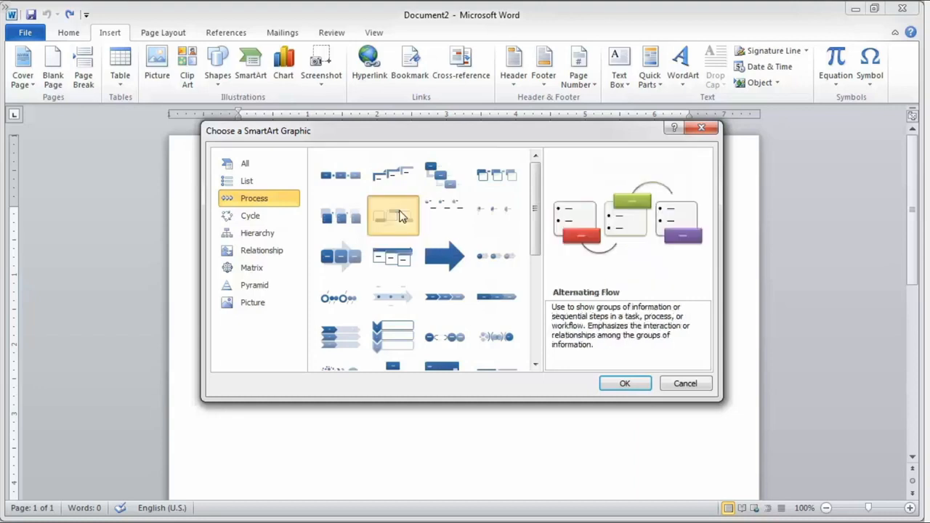
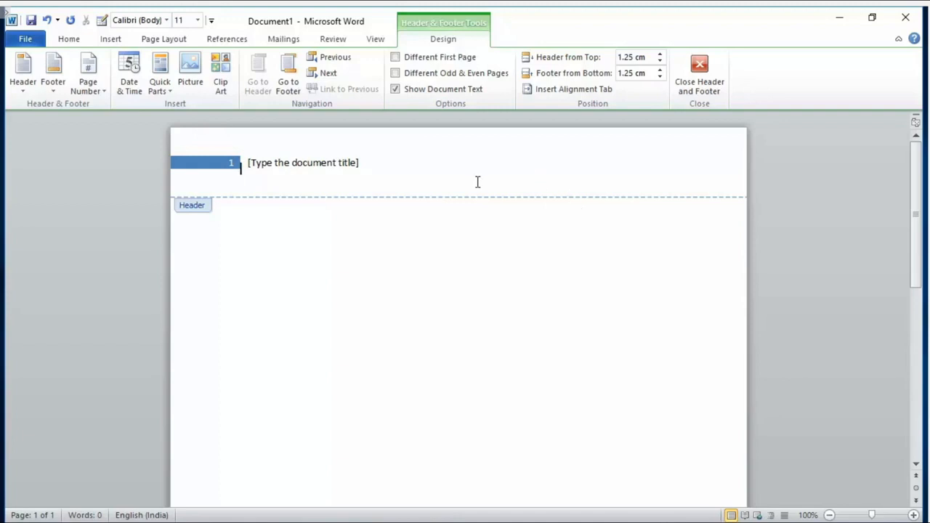
- Apply a gray WordArt style to the document title placeholder in the header
scroll(476, 196, "down", 10)
scroll(472, 219, "up", 10)
left_click(305, 164)
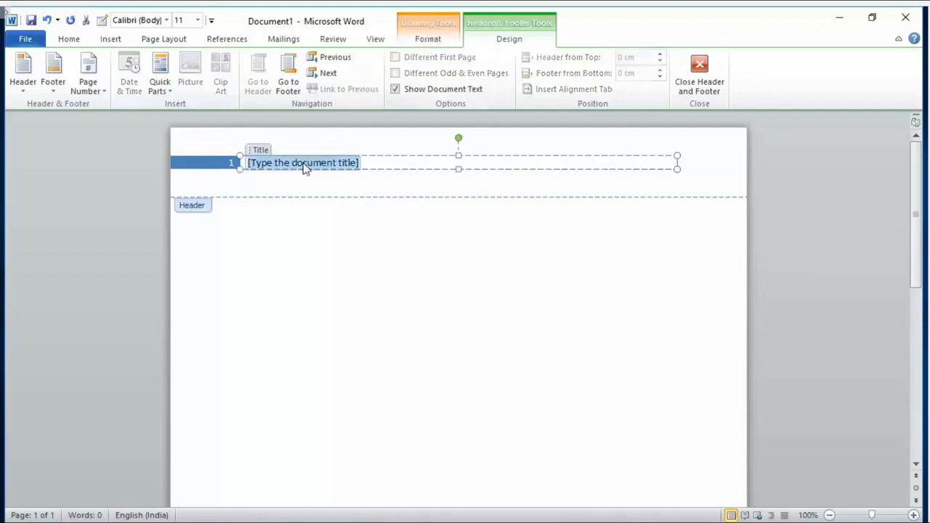
left_click(431, 41)
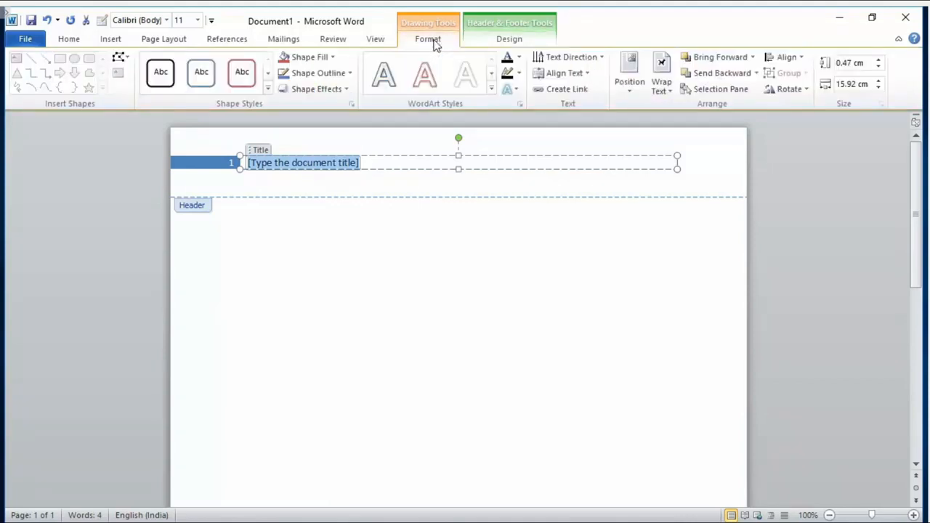
left_click(491, 89)
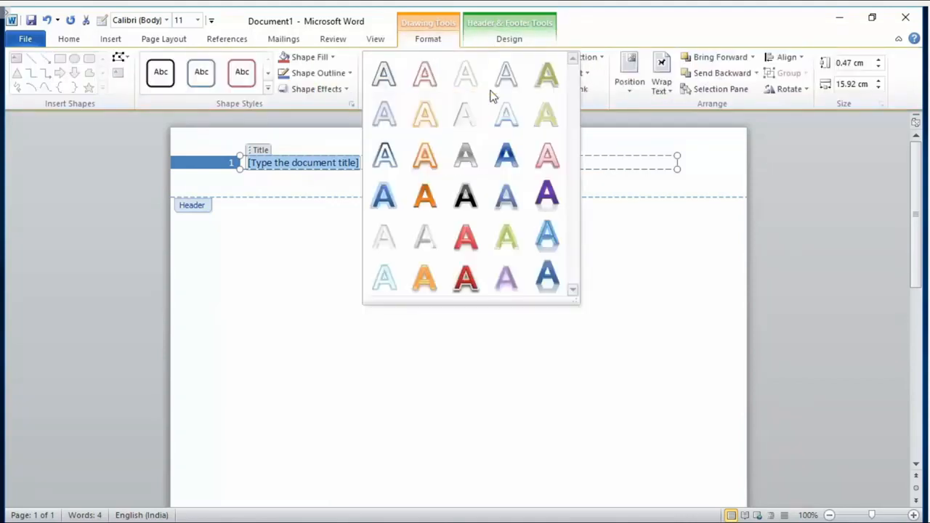
left_click(478, 164)
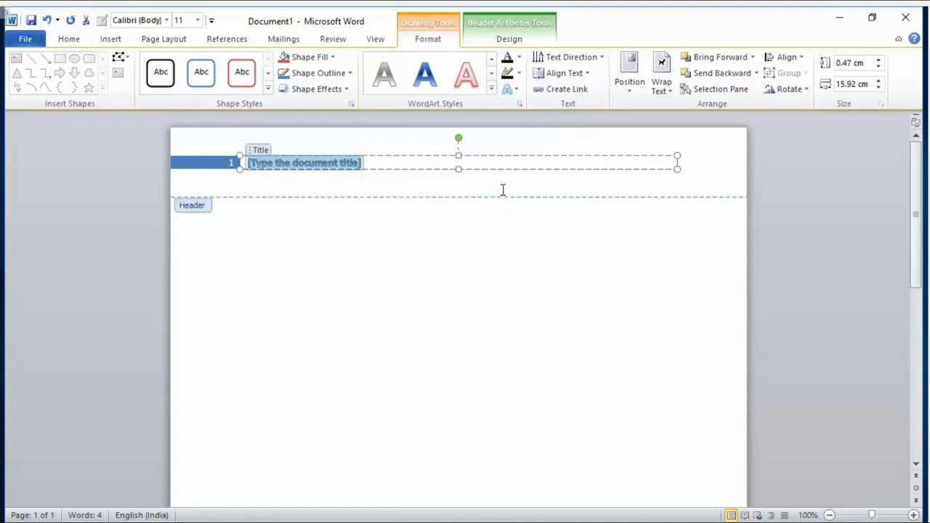
- Choose a built-in design from the header gallery for the current header
left_click(506, 39)
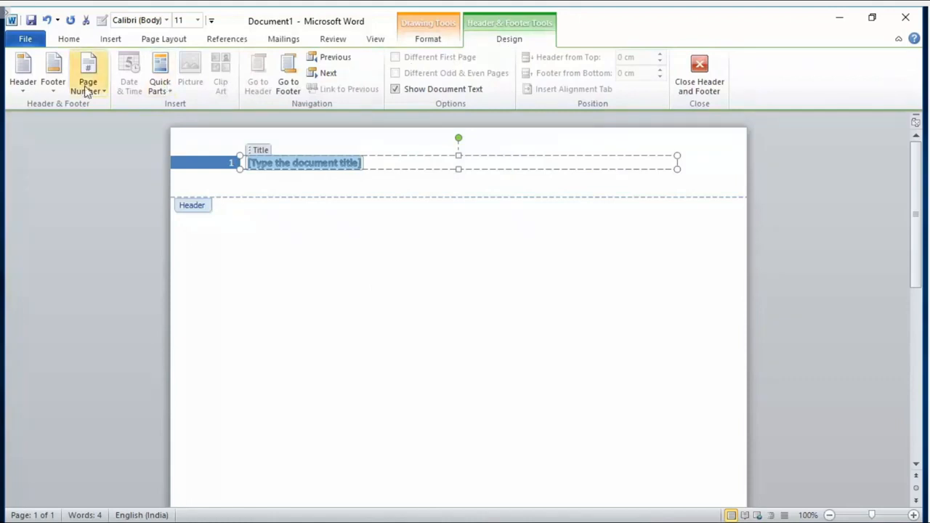
left_click(23, 86)
left_click(87, 302)
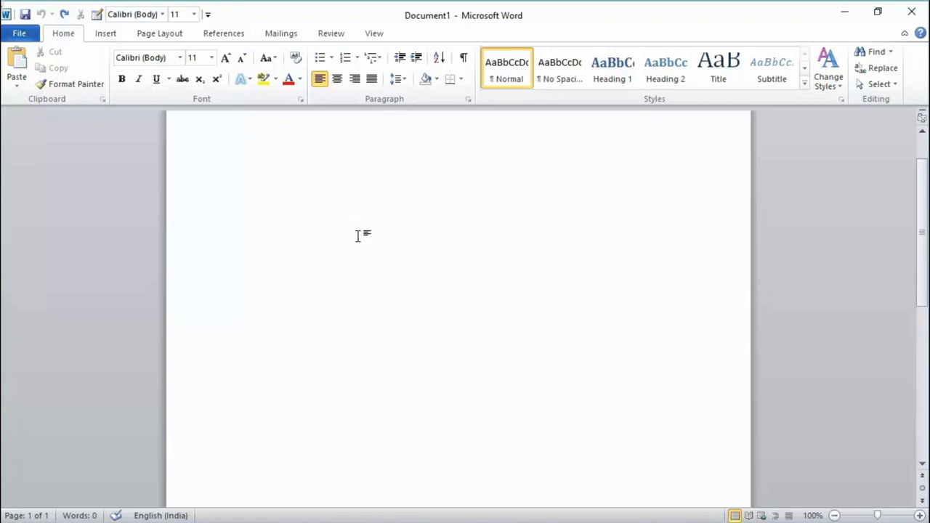
- Open the blank document's footer for editing
left_click(107, 38)
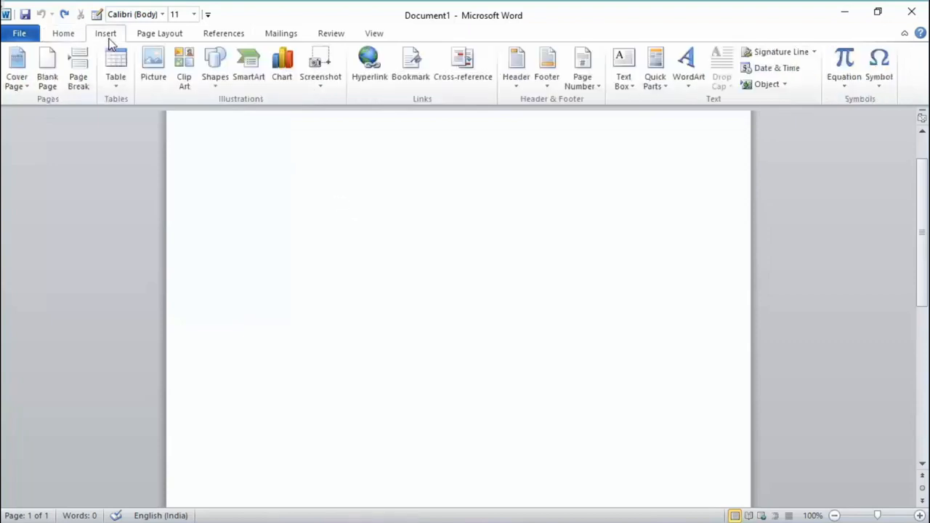
left_click(515, 81)
left_click(552, 82)
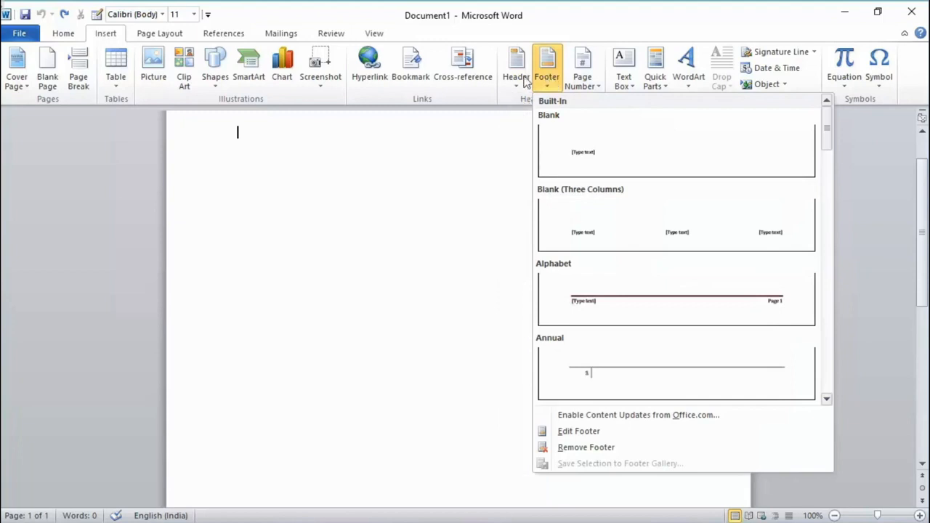
left_click(601, 430)
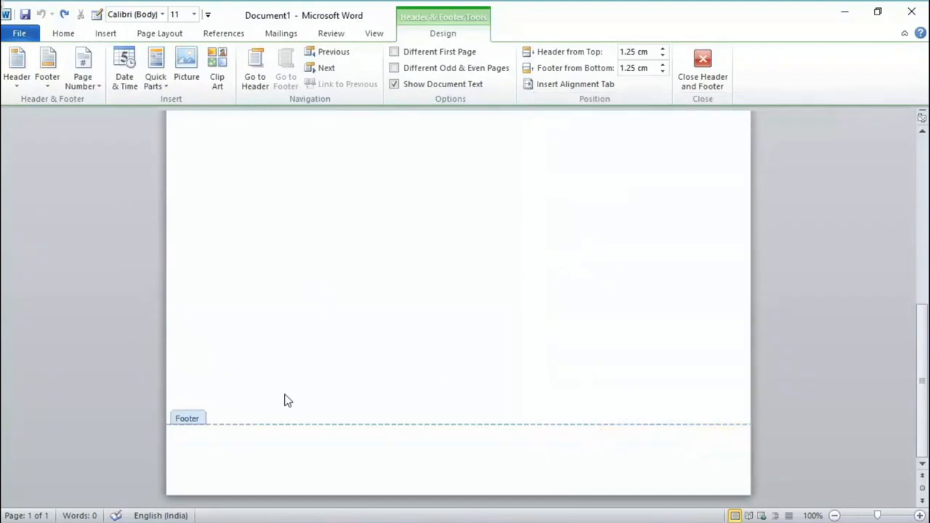
- Insert the demo picture from Saved Pictures into the footer and shrink it to about 1.48 cm high by 1.33 cm wide
left_click(199, 76)
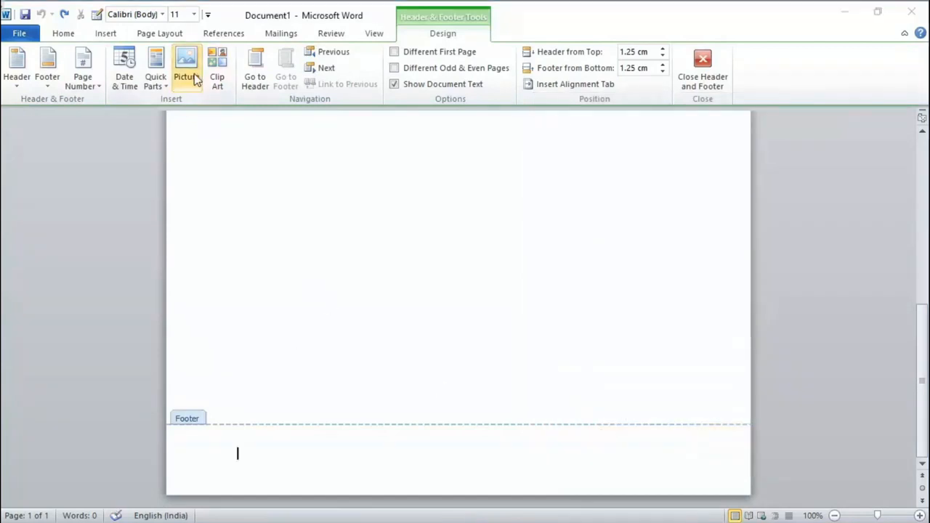
left_click(170, 116)
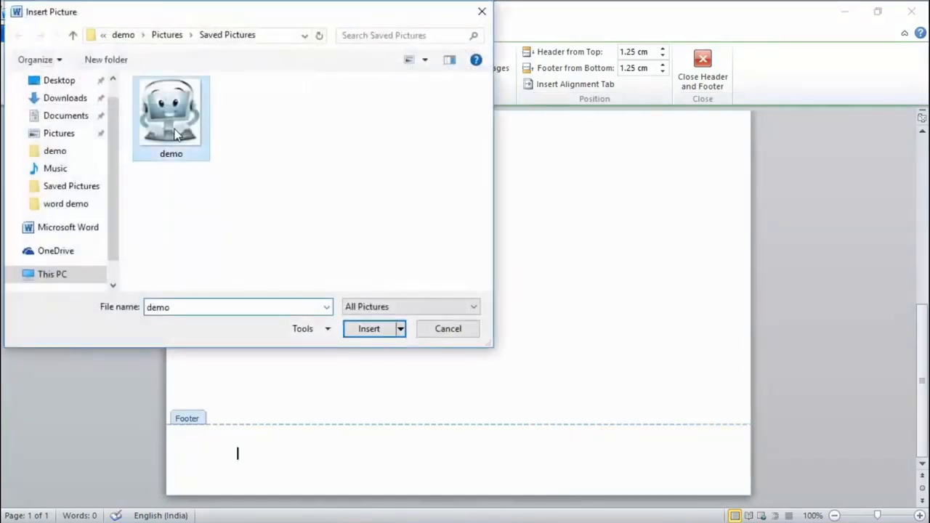
left_click(371, 330)
left_click_drag(237, 138, 559, 436)
scroll(369, 386, "down", 3)
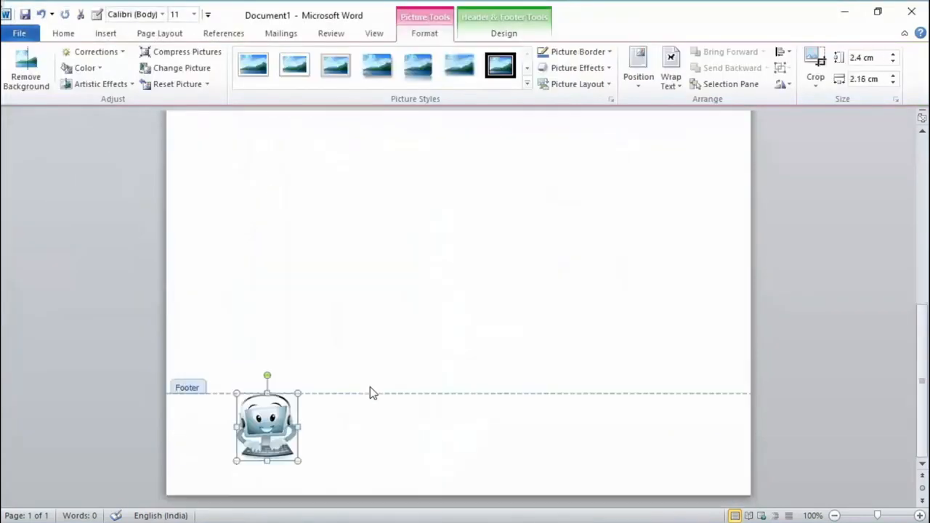
left_click_drag(233, 393, 270, 420)
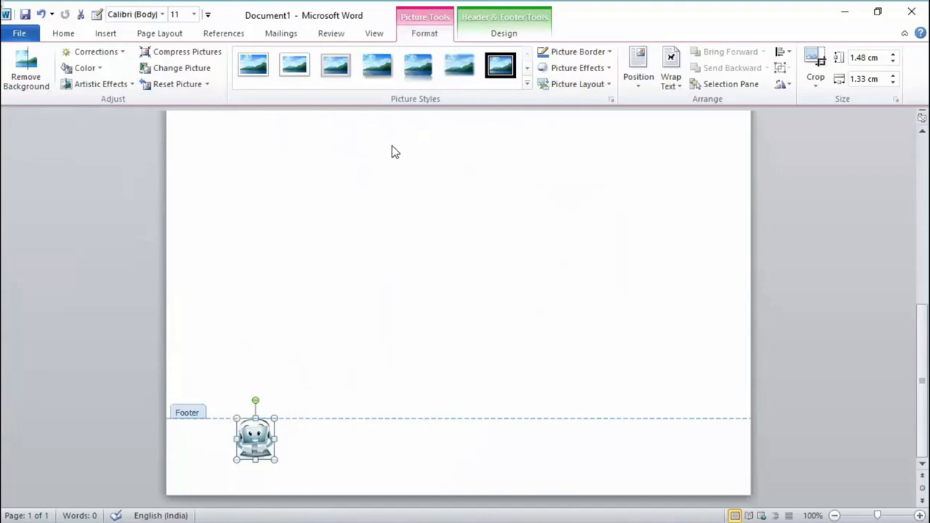
- Save the selected footer picture to the Footer gallery under the name my
left_click(493, 37)
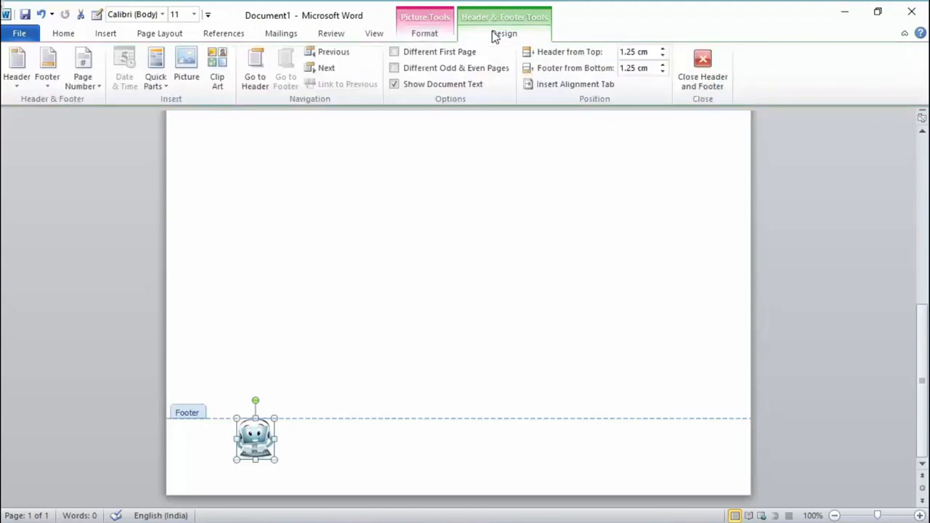
left_click(21, 91)
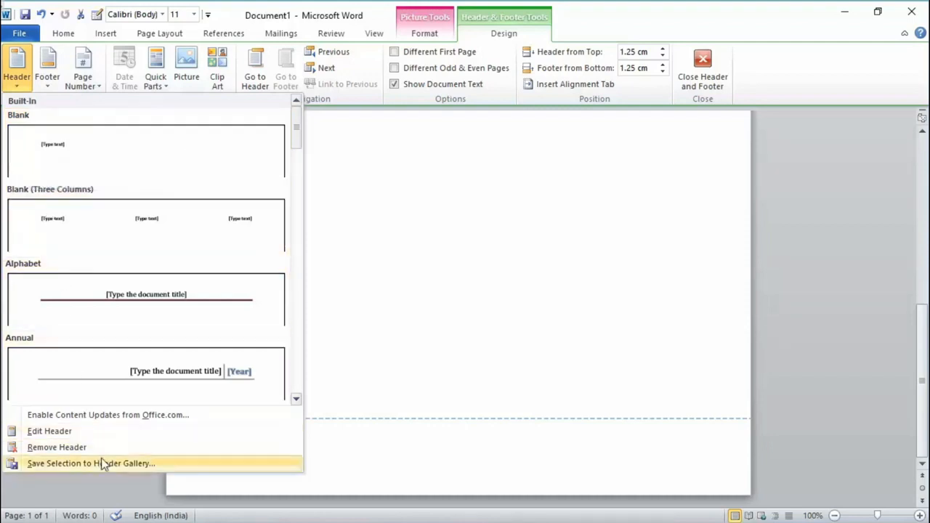
left_click(47, 76)
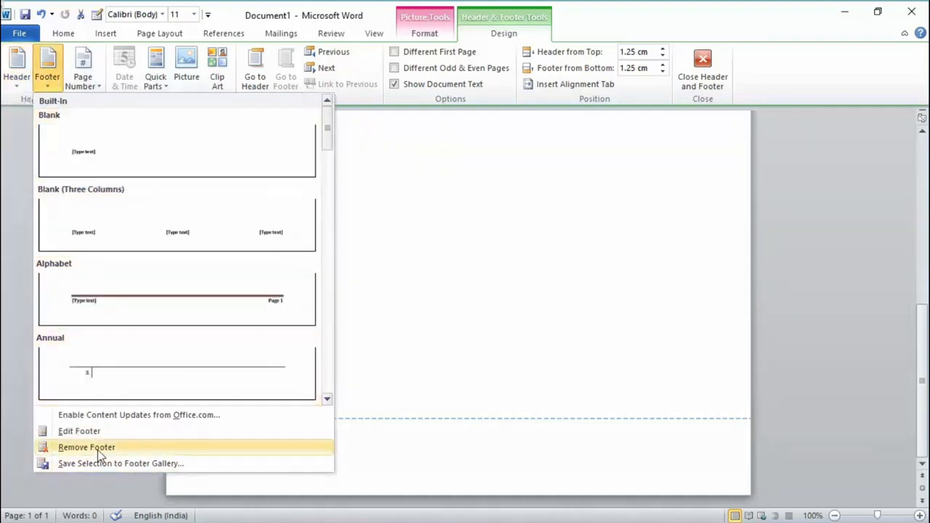
left_click(114, 465)
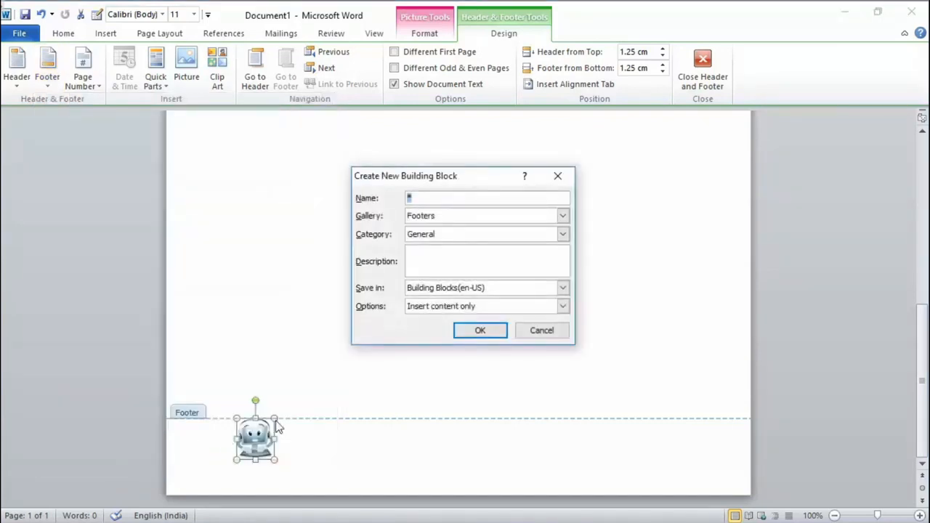
type("my")
key("Return")
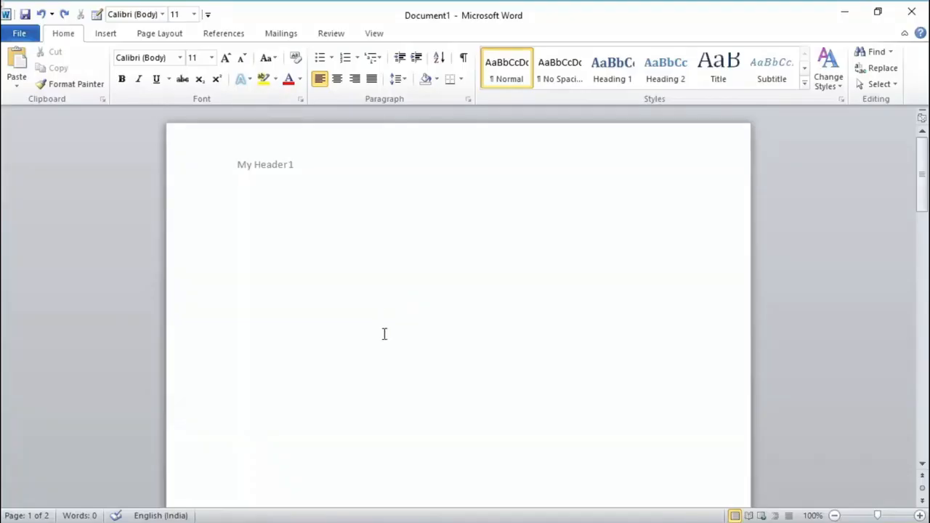
- Edit the My Header1 header, enable a different first page, and enter First Page as the first page header
left_click(106, 33)
double_click(286, 168)
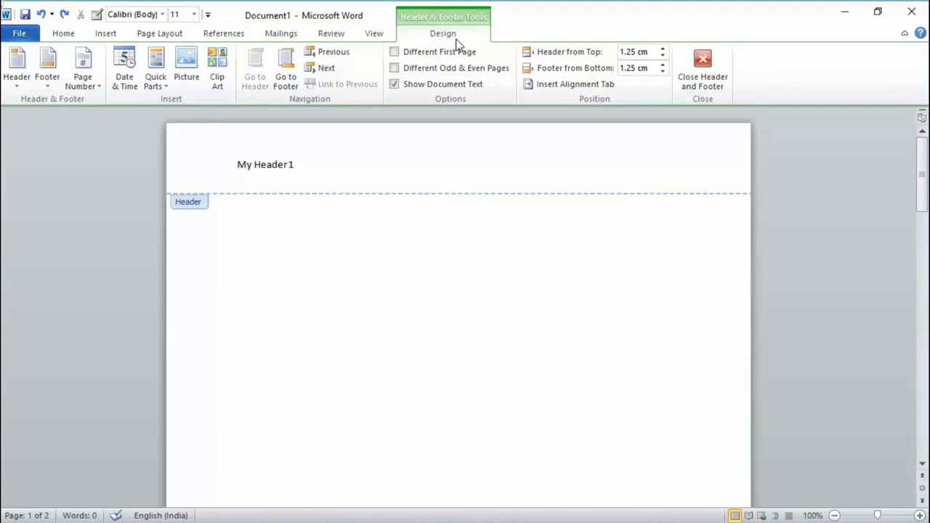
left_click(394, 54)
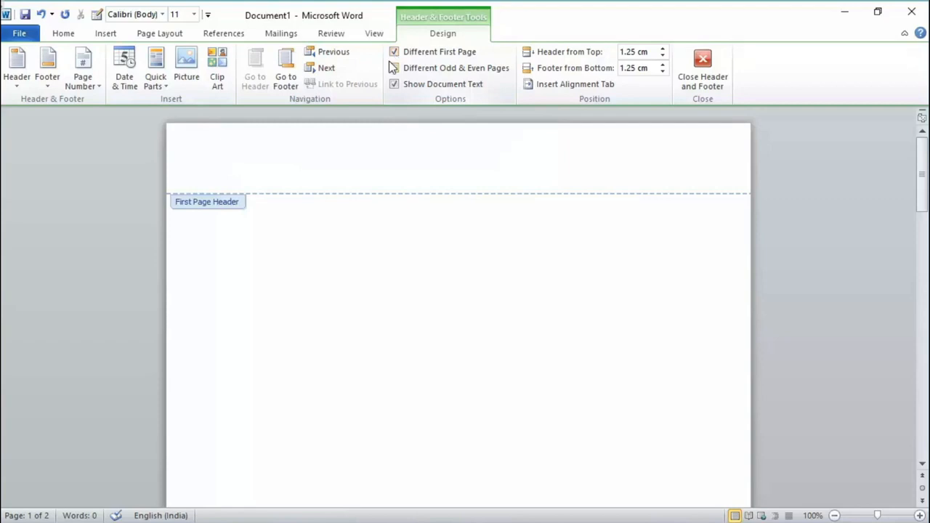
type("First Page")
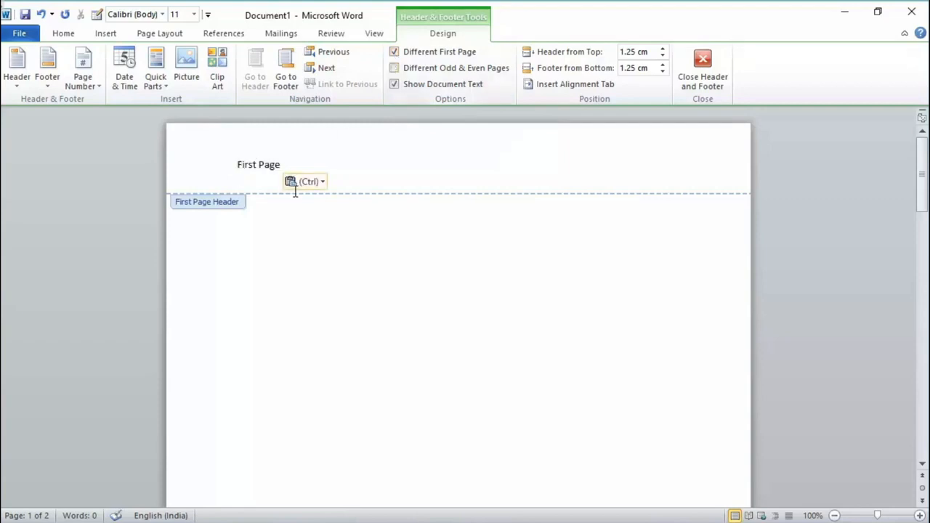
- Leave header editing and compare the first page's header with the second page's header
double_click(275, 246)
scroll(276, 239, "up", 10)
scroll(276, 240, "down", 10)
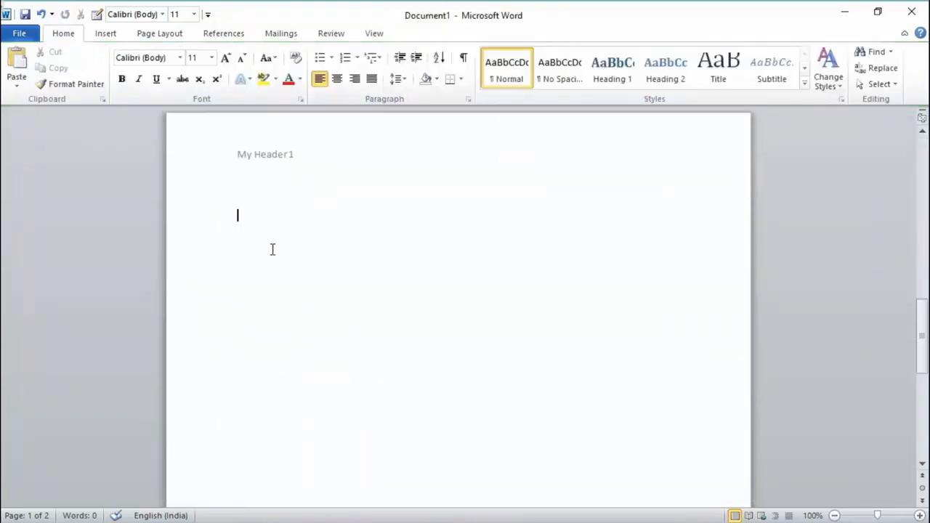
scroll(300, 187, "up", 10)
scroll(304, 199, "up", 5)
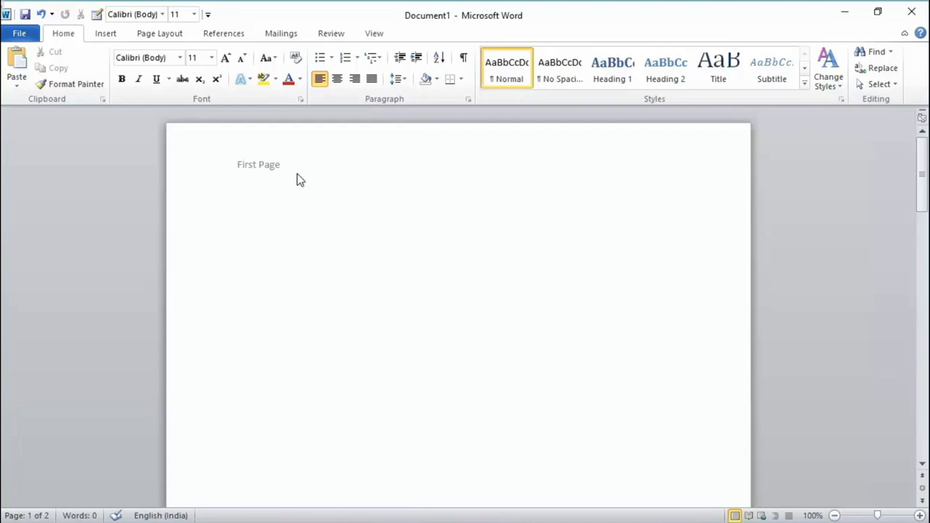
- Copy and delete the First Page text in the first page header, check both pages' headers, and paste the text back
double_click(255, 166)
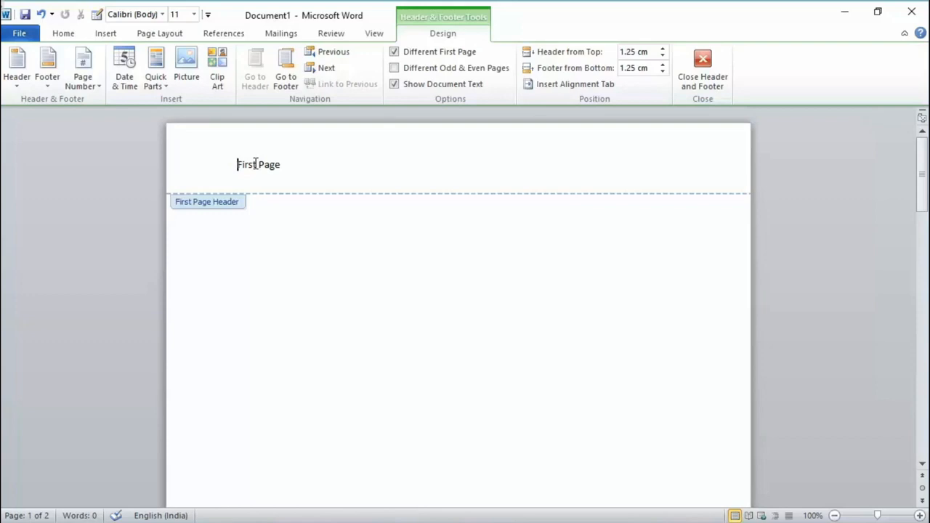
left_click_drag(307, 164, 170, 157)
key("ctrl+c")
key("Delete")
double_click(388, 305)
scroll(387, 305, "down", 5)
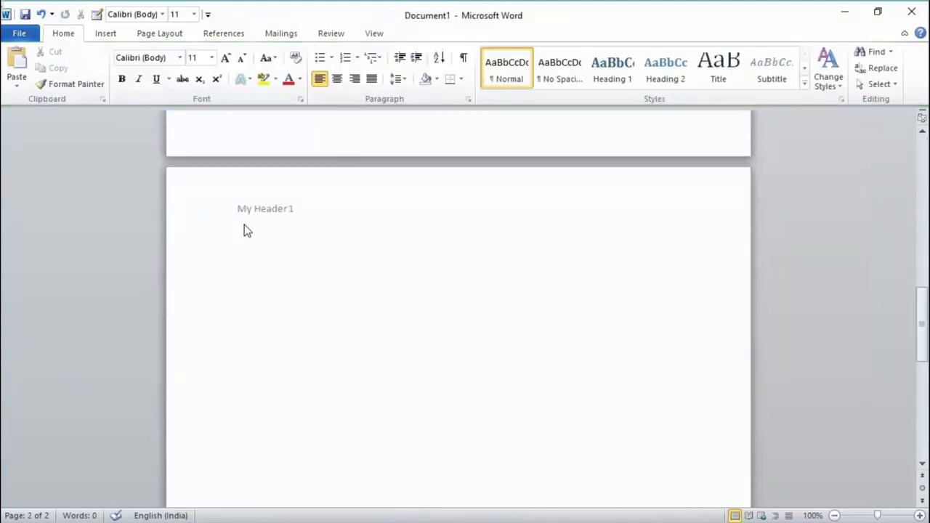
scroll(268, 227, "up", 6)
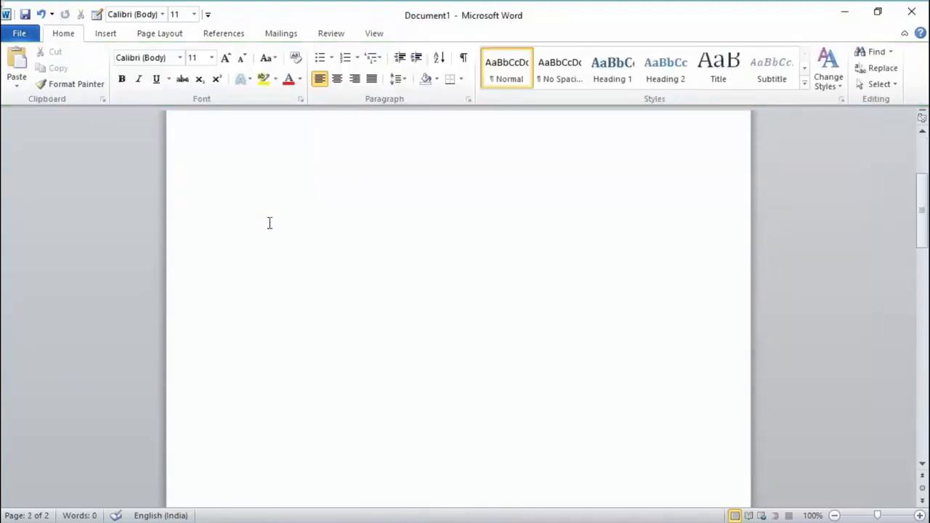
scroll(269, 223, "up", 2)
left_click(293, 200)
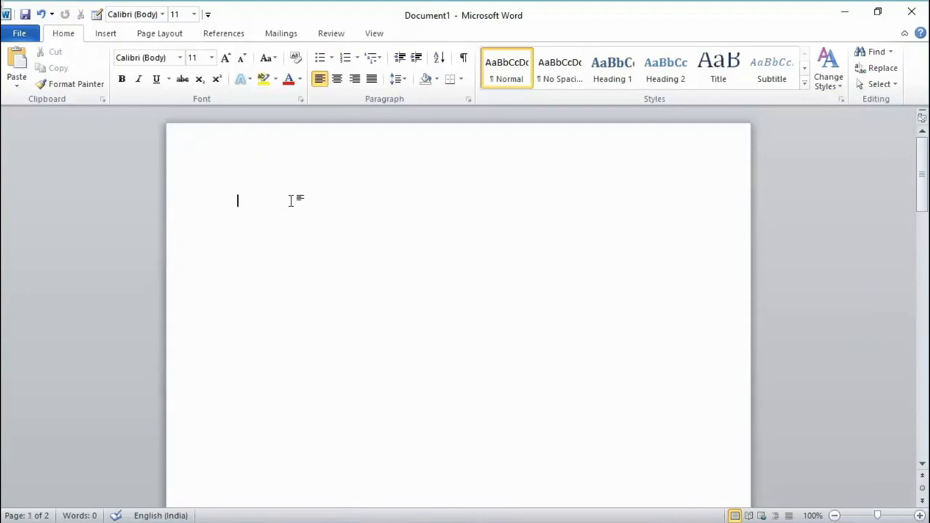
double_click(295, 173)
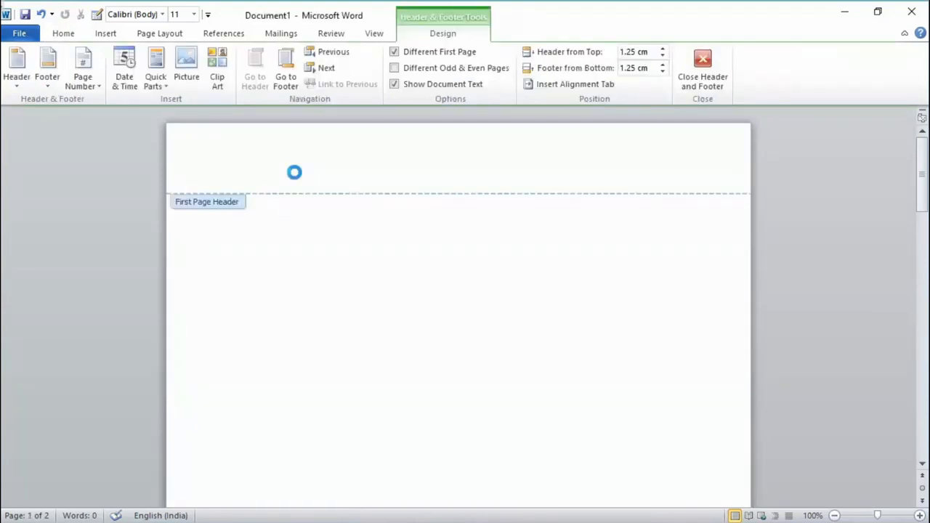
key("ctrl+v")
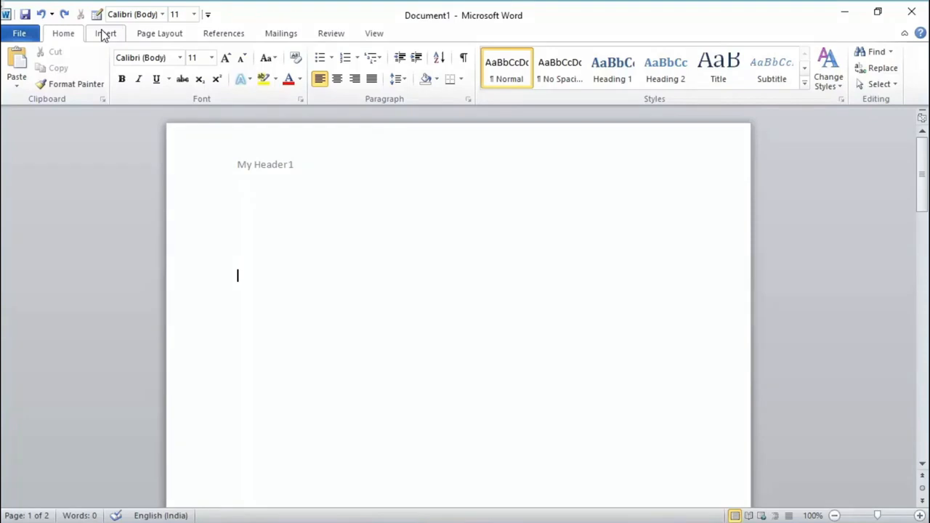
- Edit the My Header1 header and enable both a different first page and different odd and even pages
left_click(103, 34)
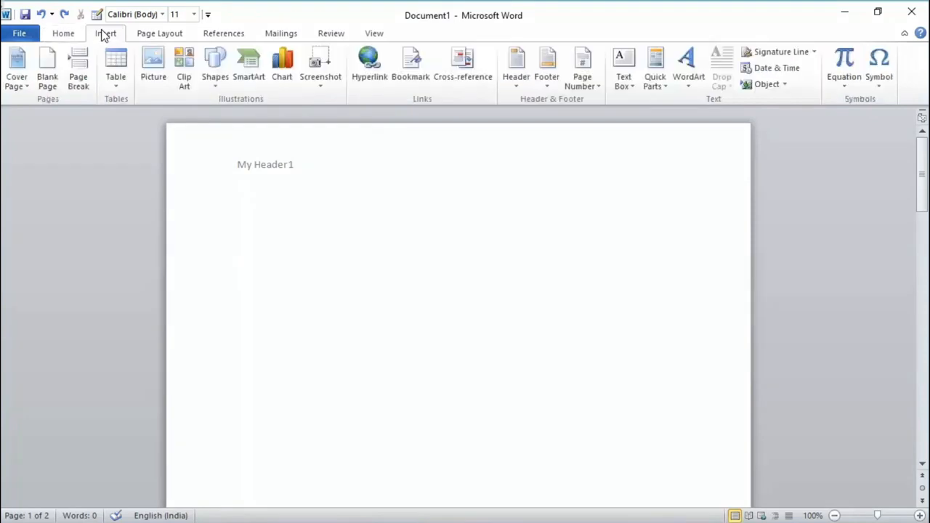
double_click(292, 168)
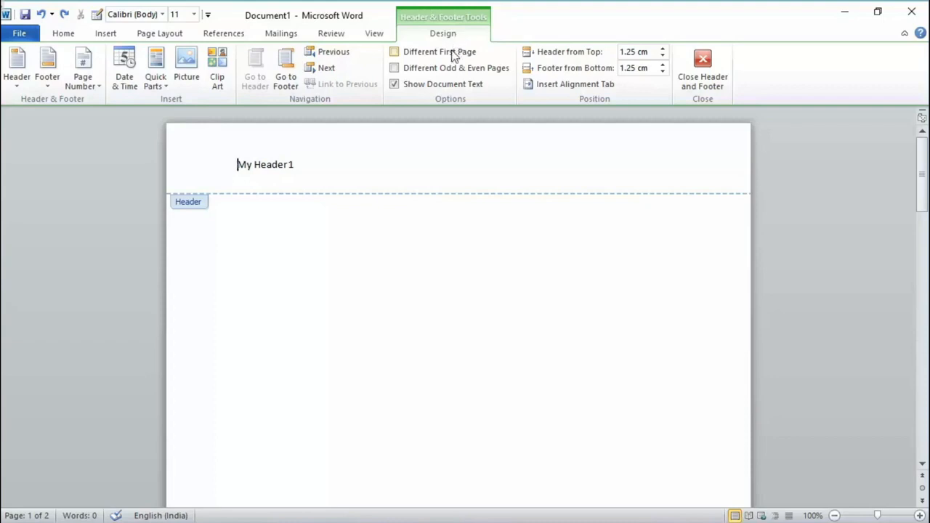
left_click(395, 69)
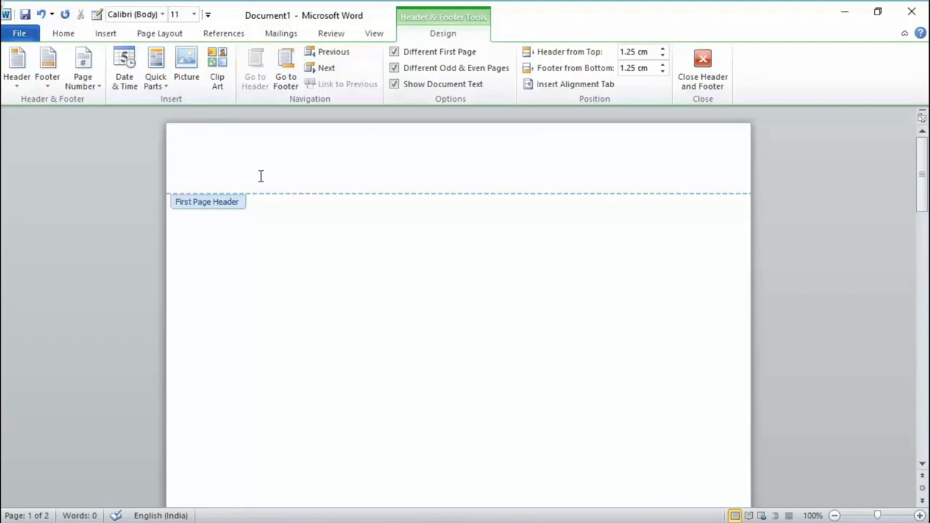
- Paste First Page into the first page header, delete it again, and leave header editing
key("ctrl+v")
left_click_drag(283, 167, 211, 163)
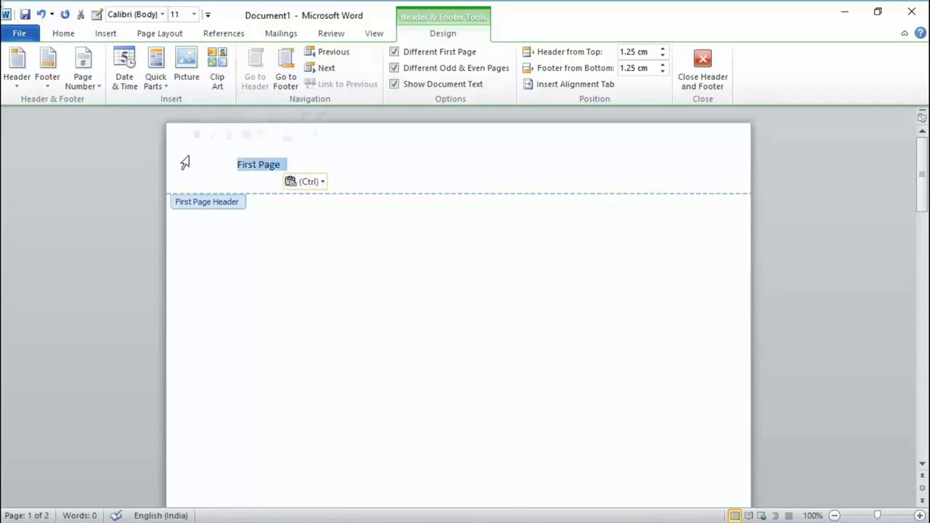
key("Delete")
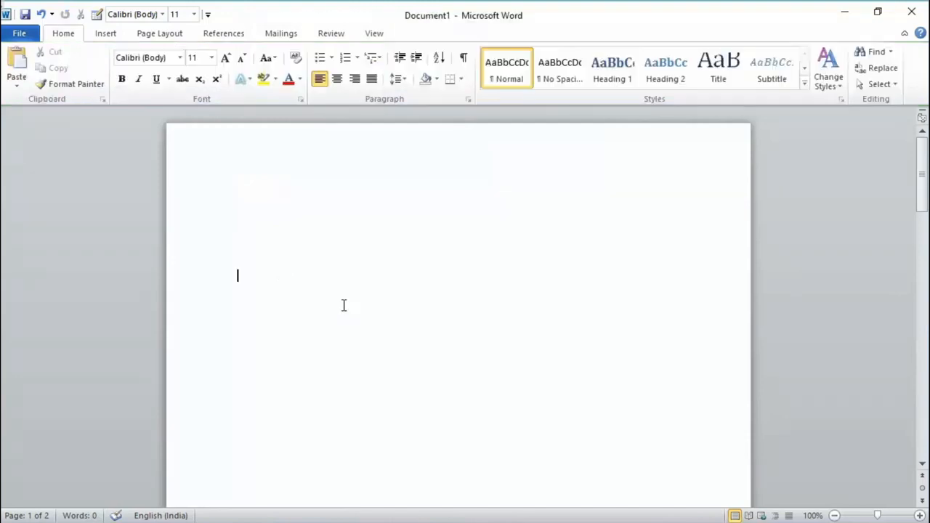
scroll(340, 307, "down", 5)
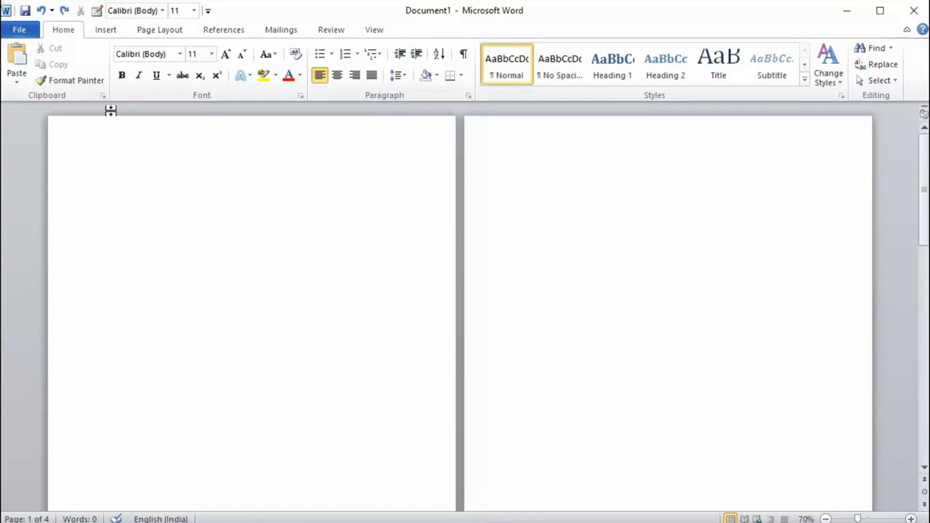
- Insert the built-in Austere (Odd Page) header into the blank four-page document
left_click(106, 32)
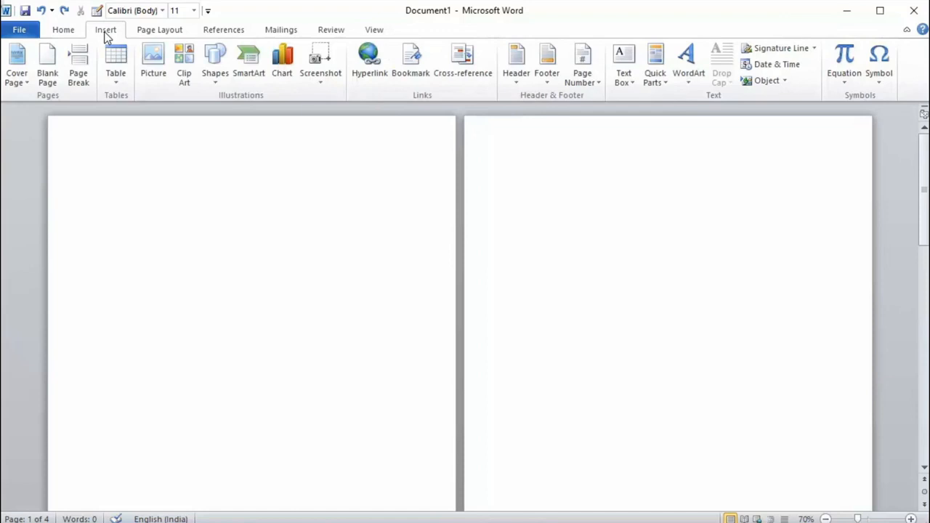
left_click(515, 81)
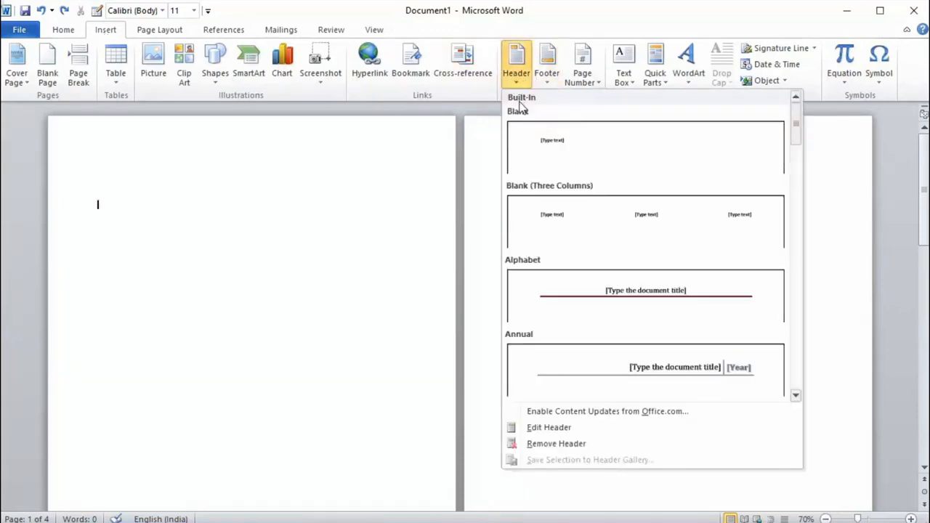
scroll(587, 332, "down", 3)
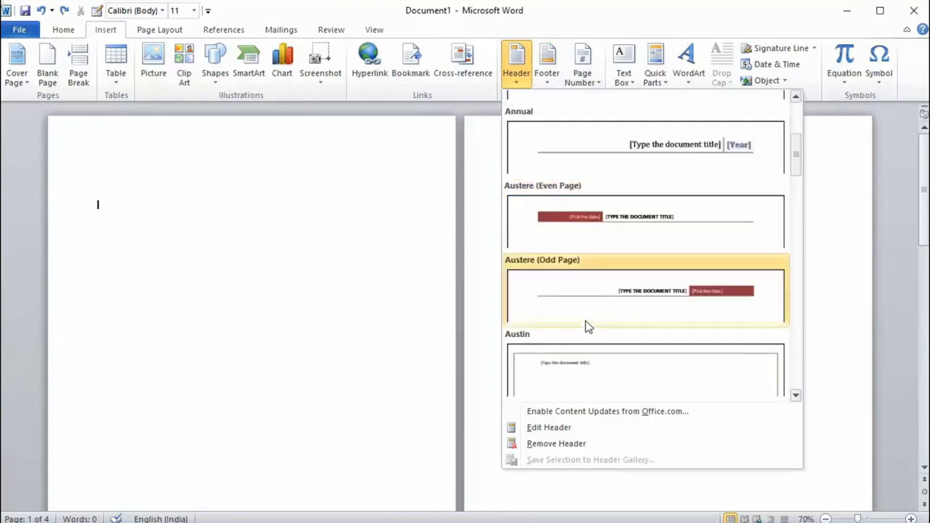
left_click(574, 276)
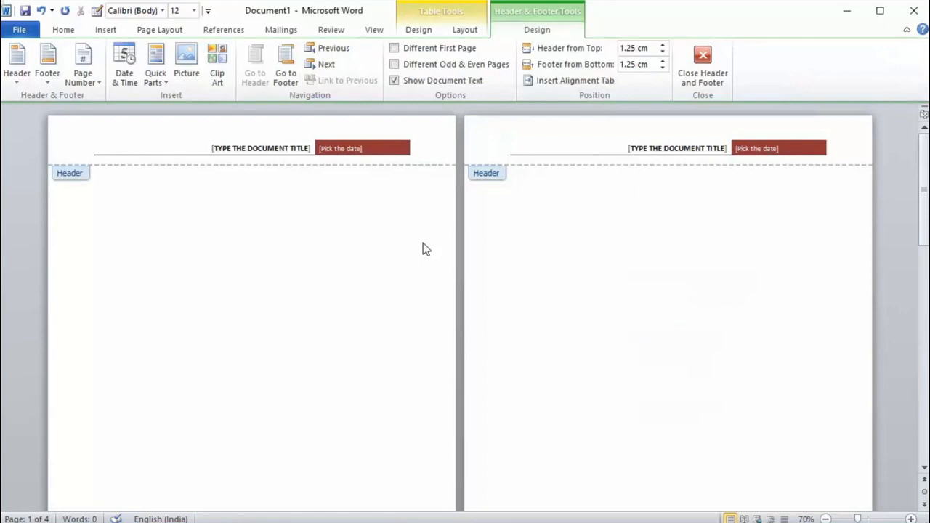
scroll(425, 249, "down", 1)
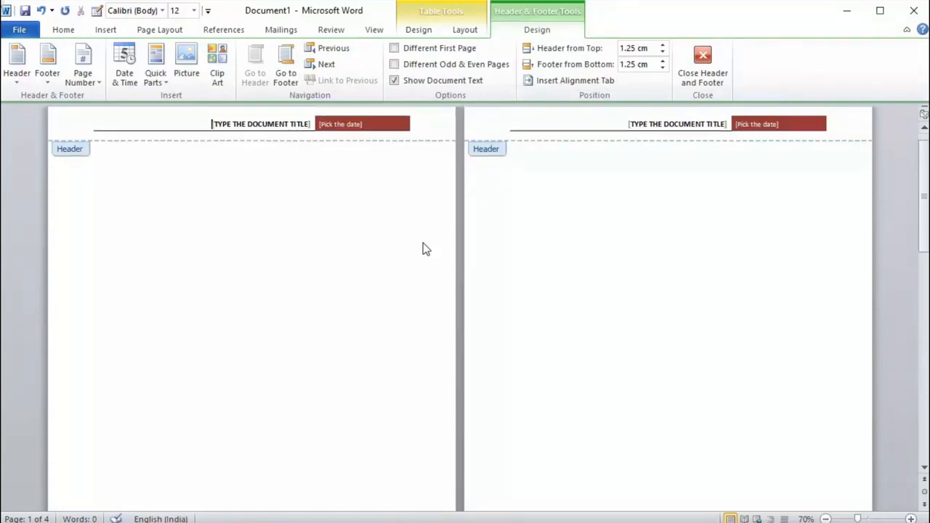
scroll(425, 249, "up", 1)
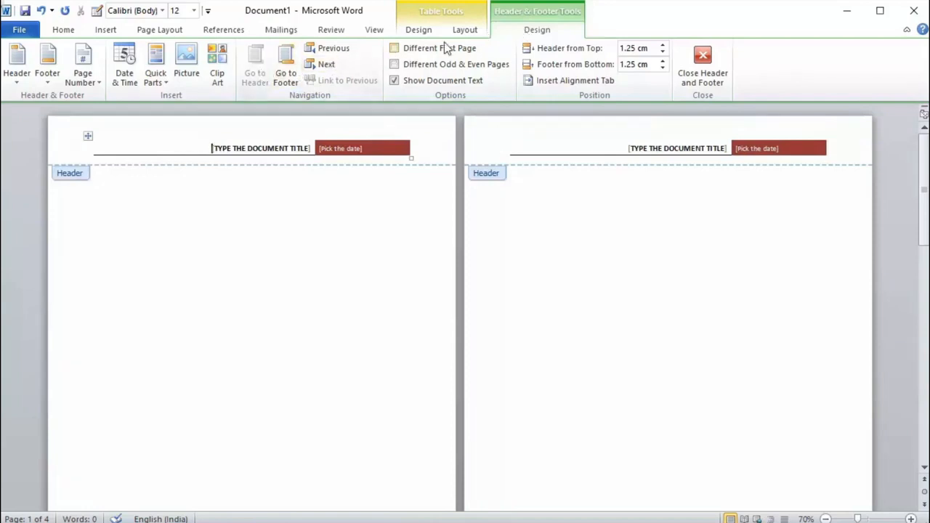
- Enable different odd and even pages and apply the Austere (Even Page) header to the even pages
left_click(423, 66)
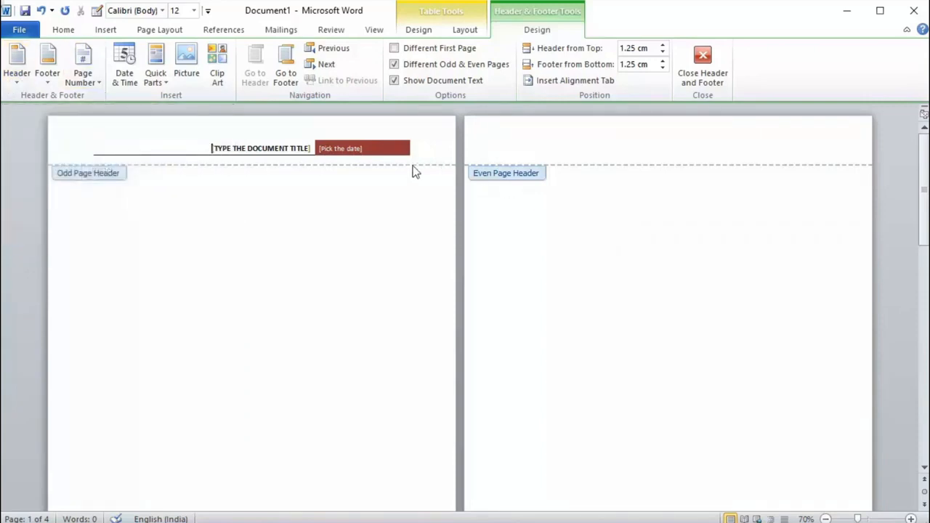
left_click(313, 66)
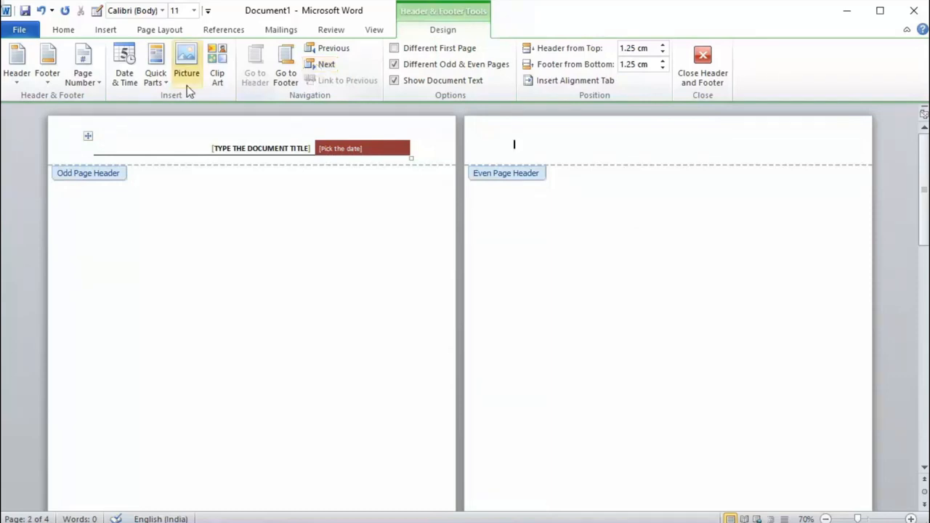
left_click(16, 81)
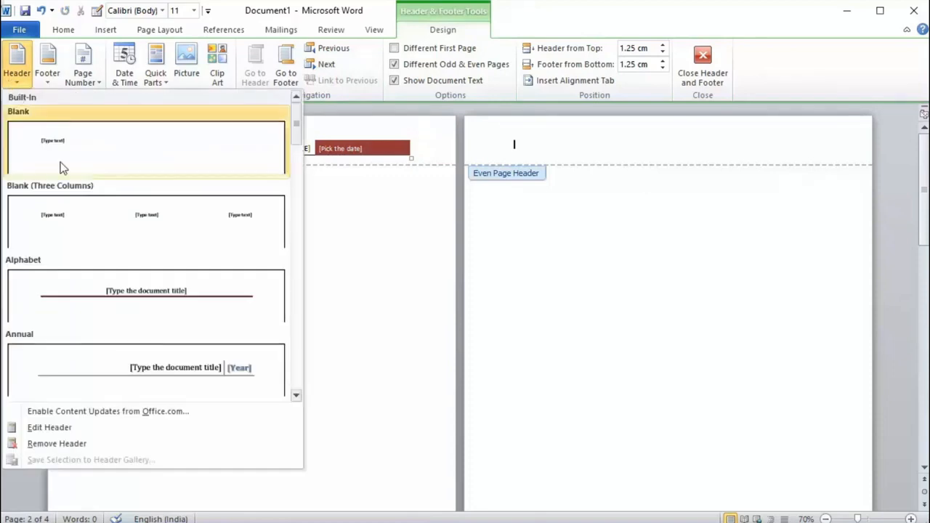
scroll(94, 283, "down", 1)
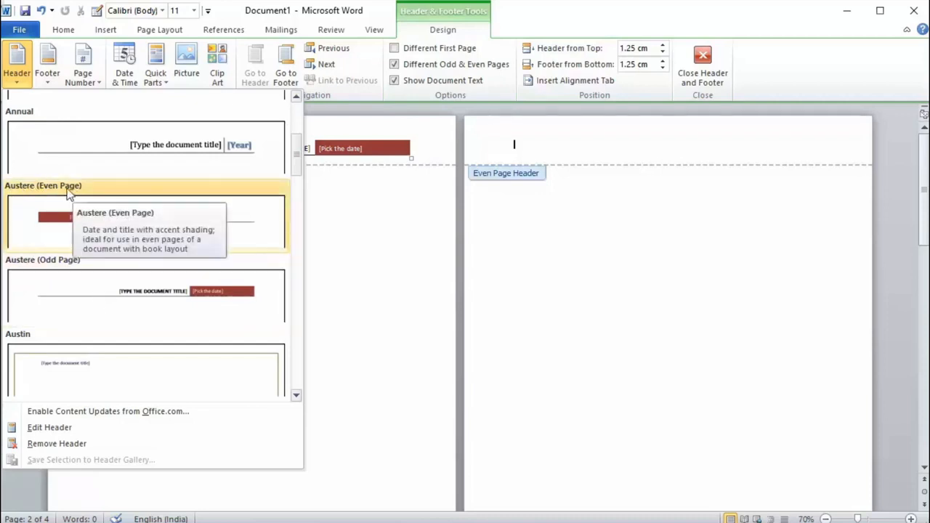
left_click(97, 216)
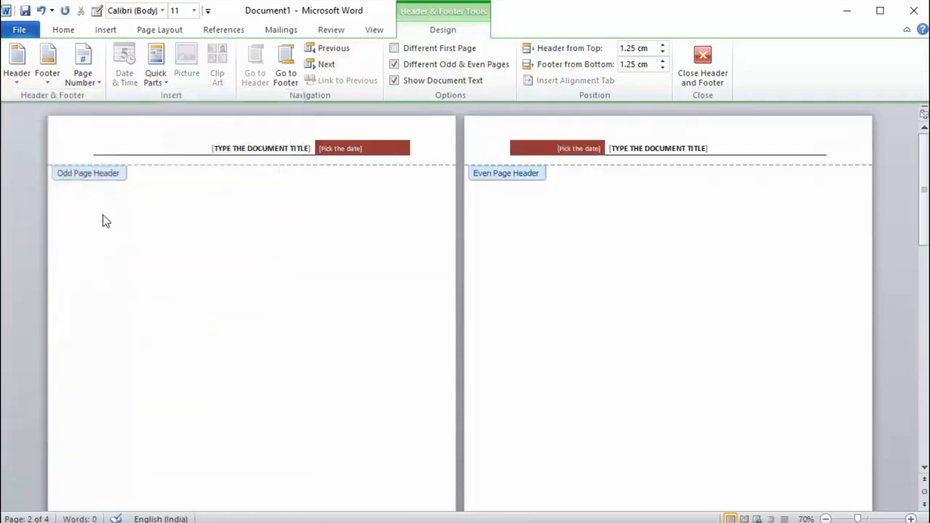
- Enter THIRD PAGE as the document title in the third page's header, close header editing, and check the pages
scroll(262, 307, "down", 6)
scroll(263, 312, "down", 3)
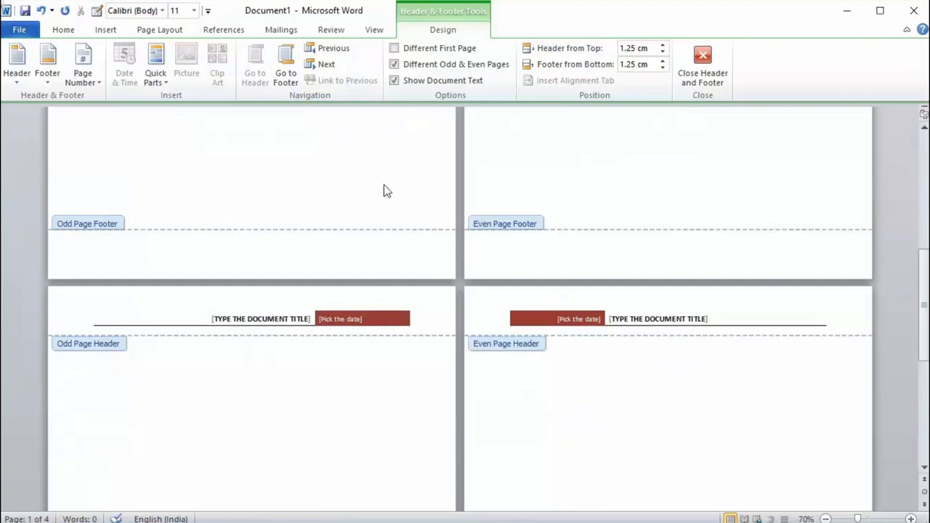
left_click(280, 324)
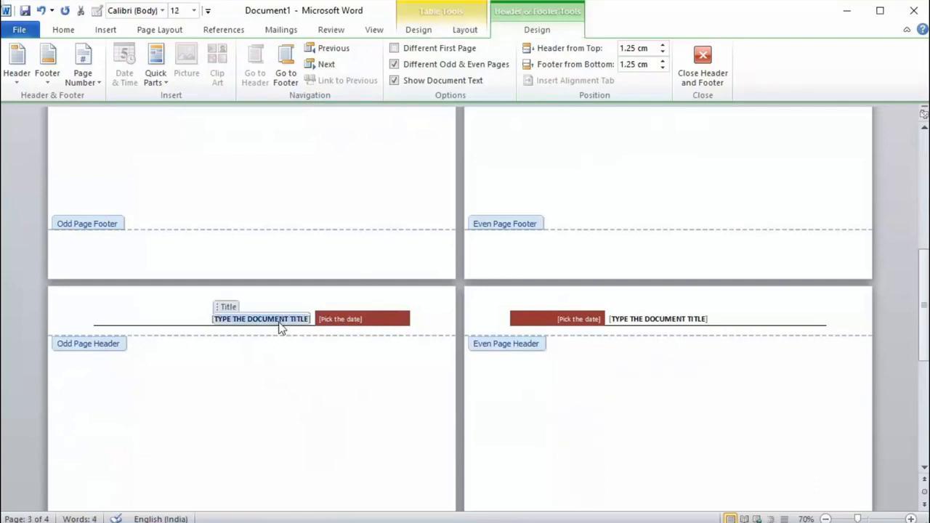
type("THIRD PAGE")
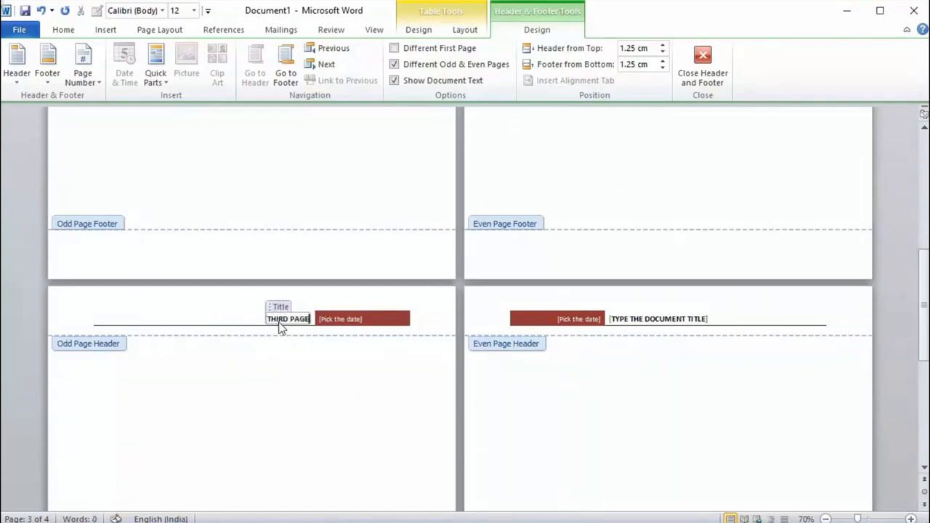
double_click(325, 366)
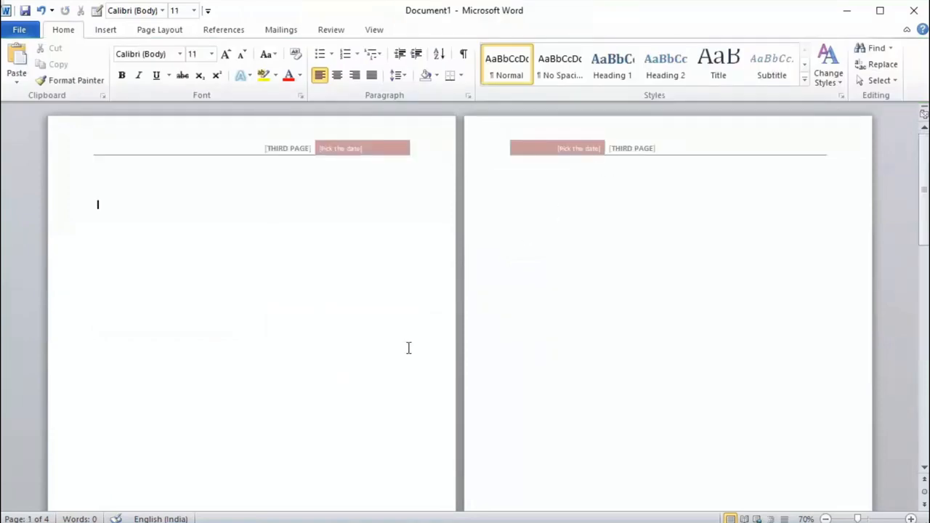
scroll(314, 469, "down", 6)
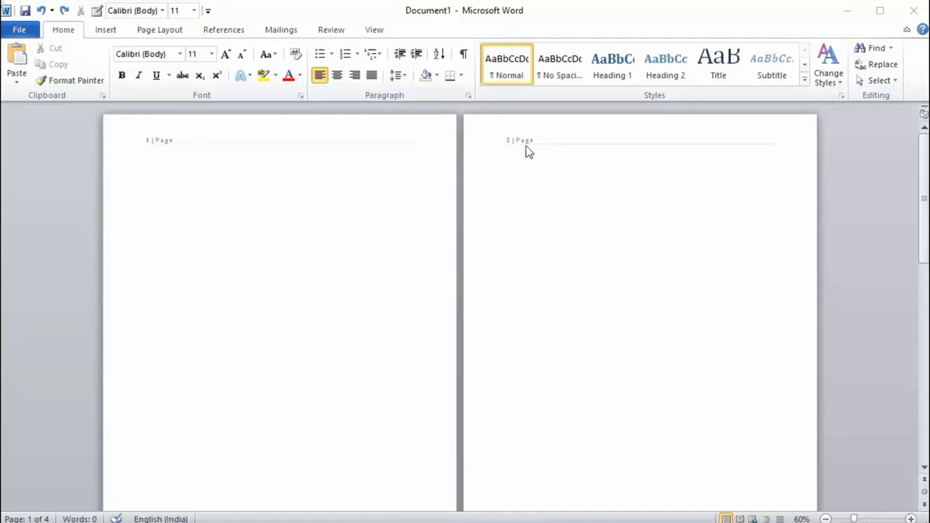
- Check the page headers across the four pages and enable different odd and even pages for them
scroll(528, 192, "down", 5)
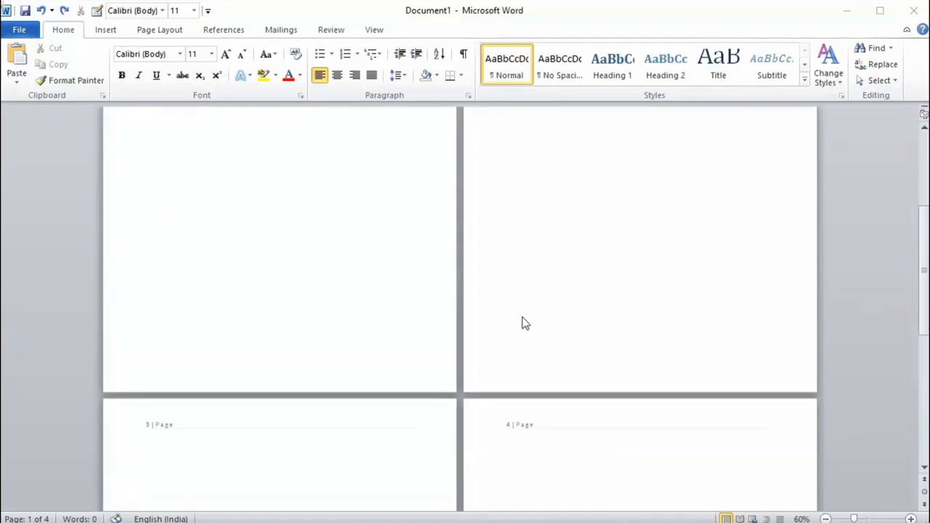
scroll(507, 349, "up", 5)
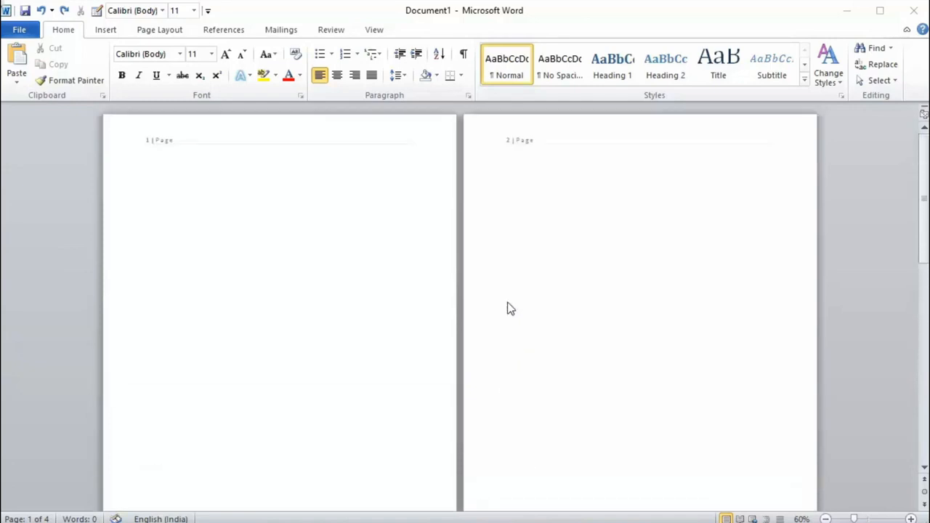
double_click(166, 141)
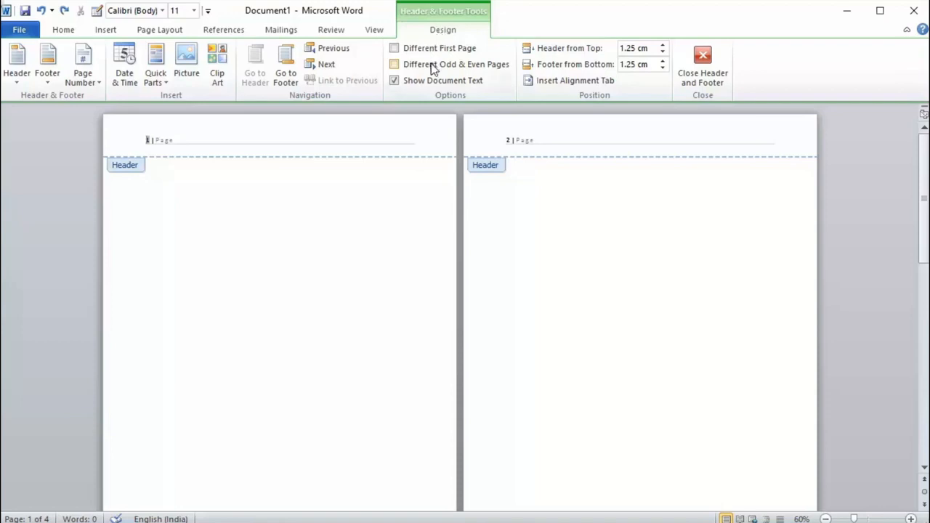
left_click(394, 65)
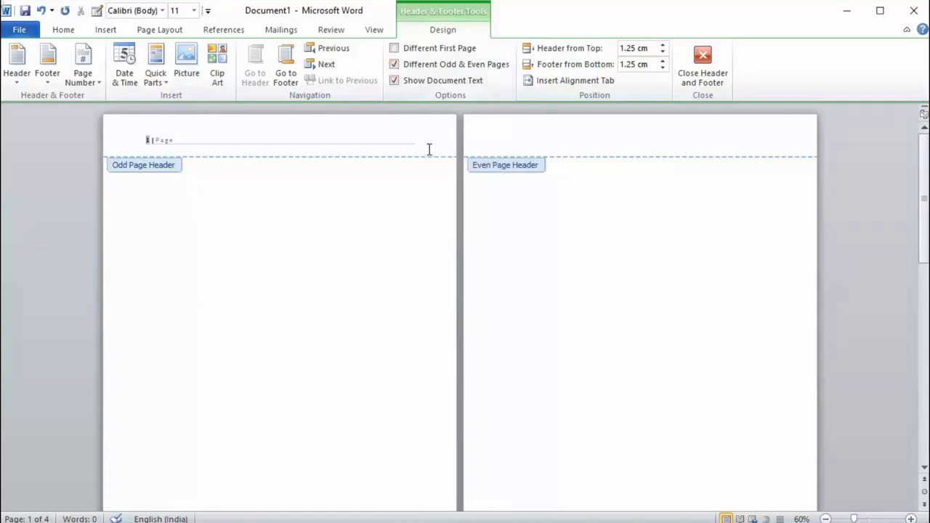
- Enter Different as the even page header text on page 2 and return to the document body
left_click(17, 78)
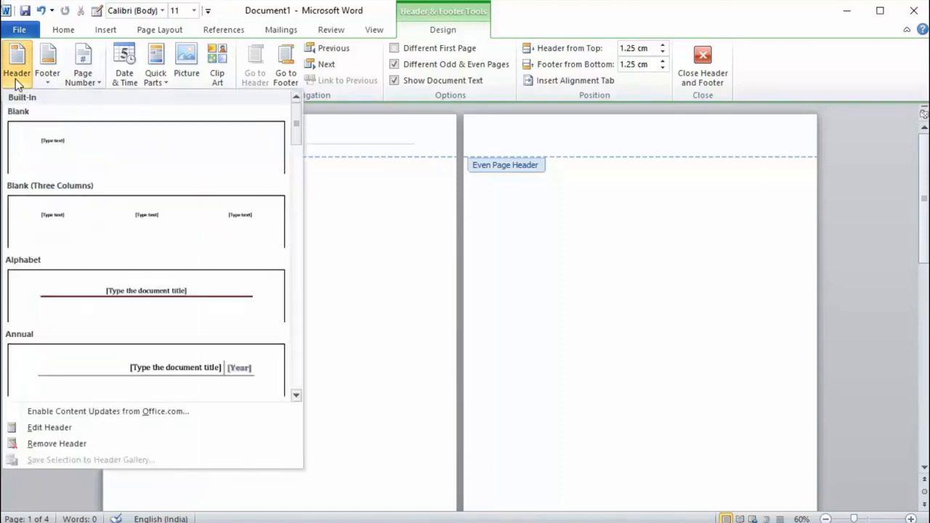
left_click(18, 79)
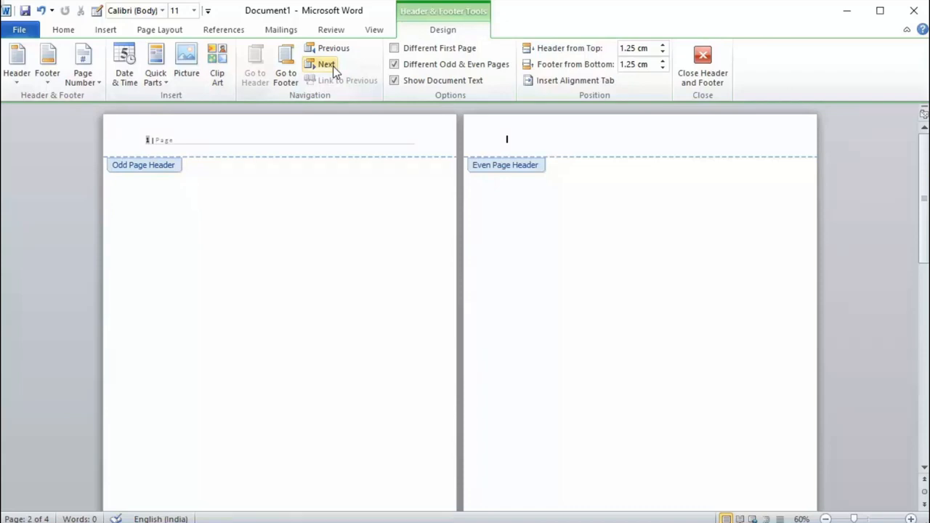
type("Different")
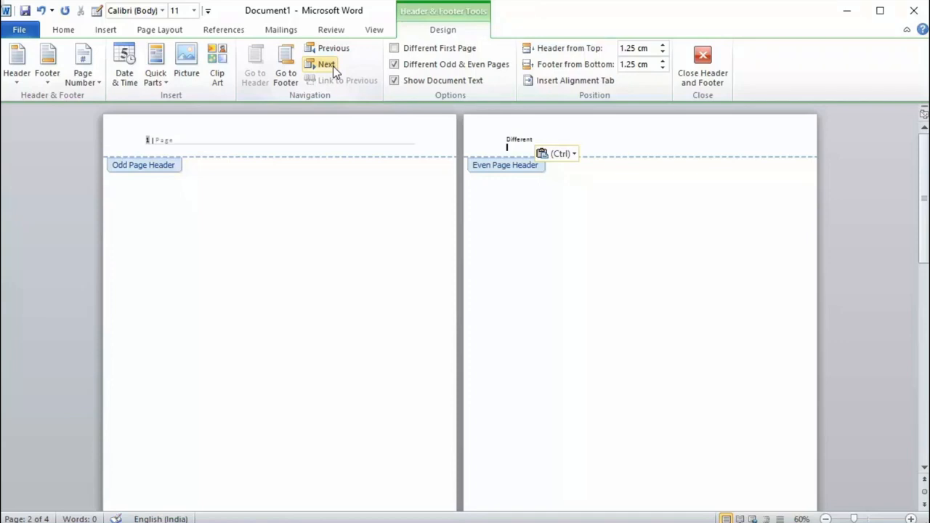
double_click(514, 286)
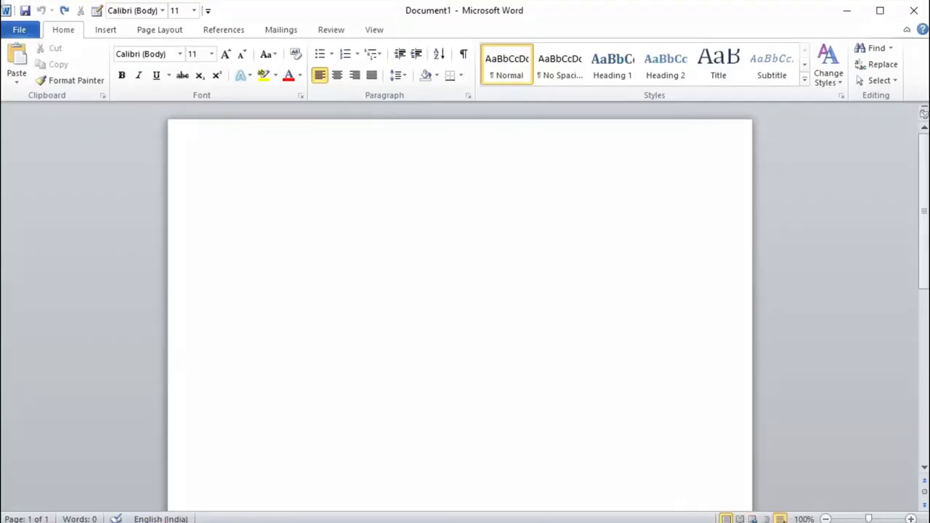
- Switch the blank document to Draft view and use Go To to move to the next section, closing the dialog
left_click(780, 518)
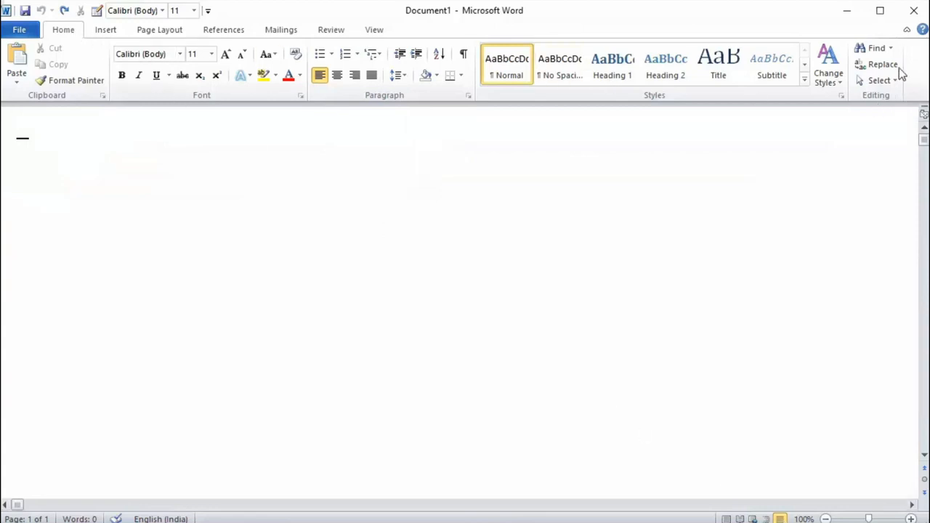
left_click(889, 48)
left_click(893, 97)
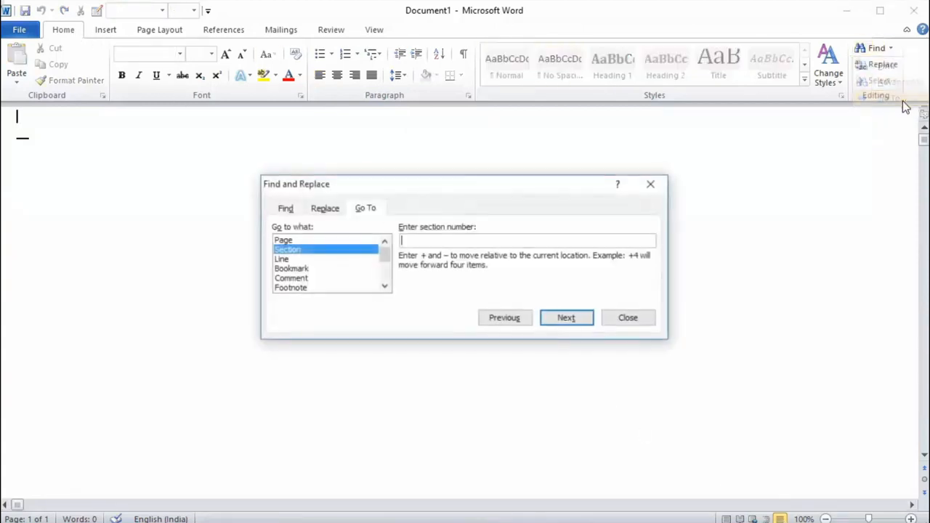
left_click(571, 320)
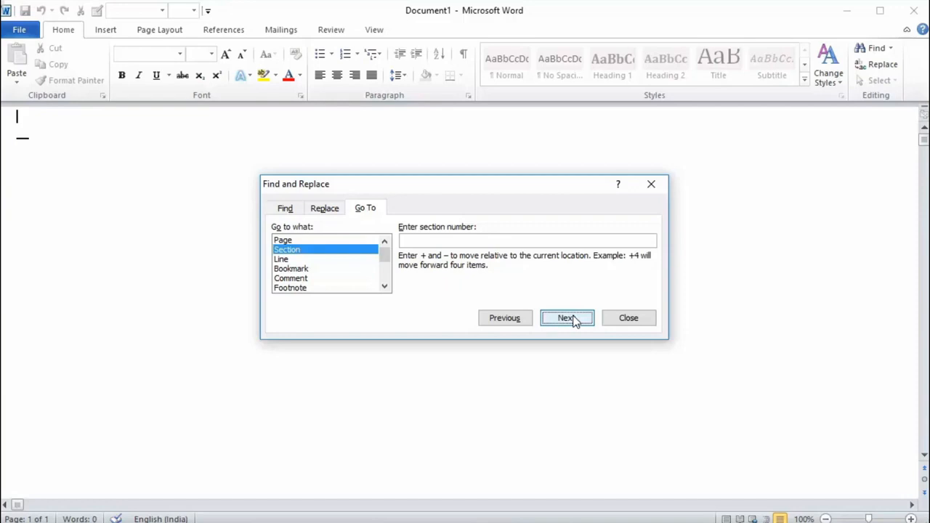
left_click(654, 322)
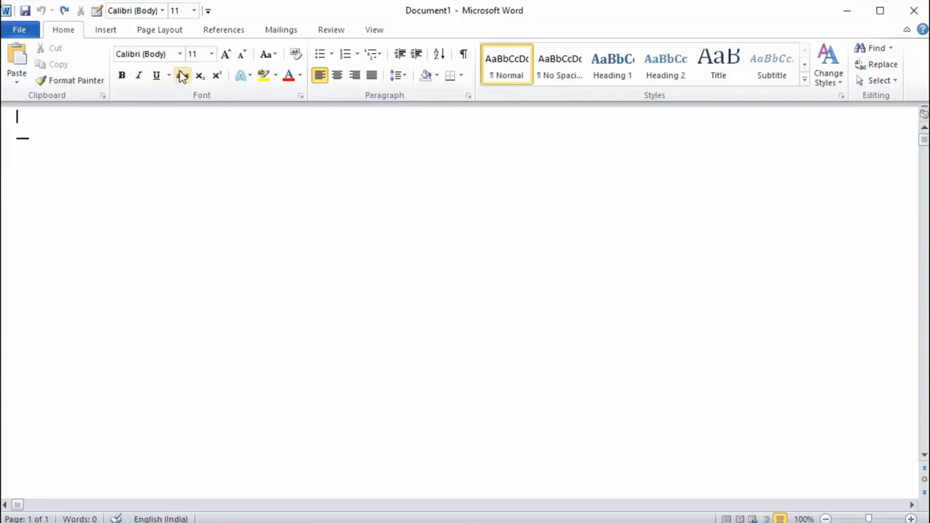
- Insert Next Page section breaks into the blank document in Draft view
left_click(162, 32)
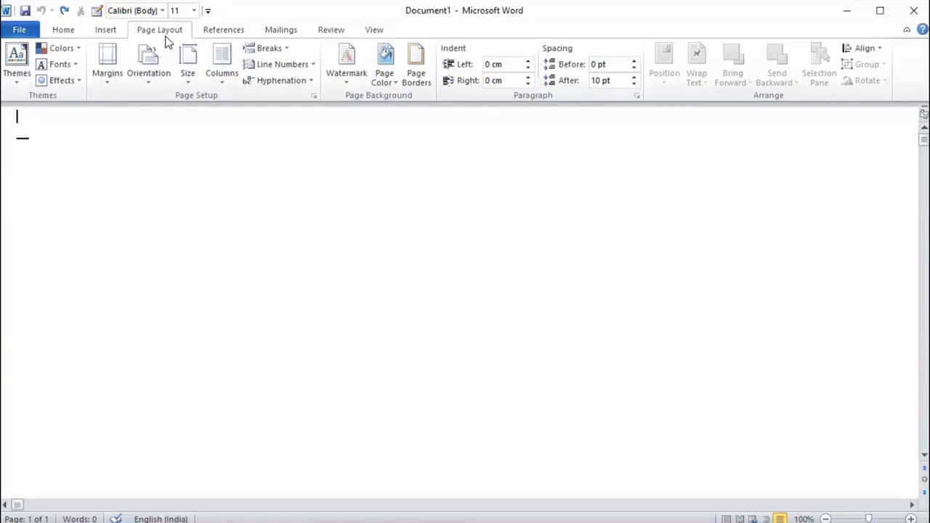
left_click(288, 48)
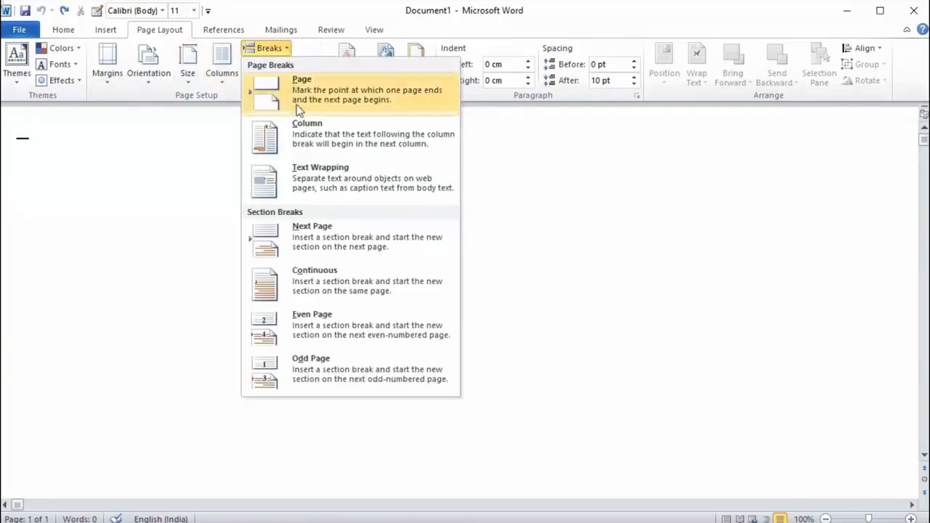
left_click(314, 245)
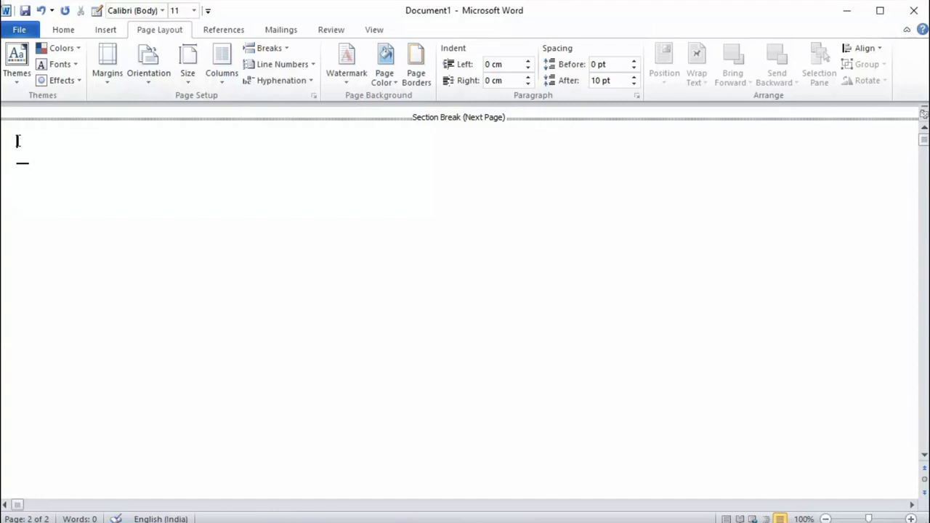
scroll(32, 218, "down", 1)
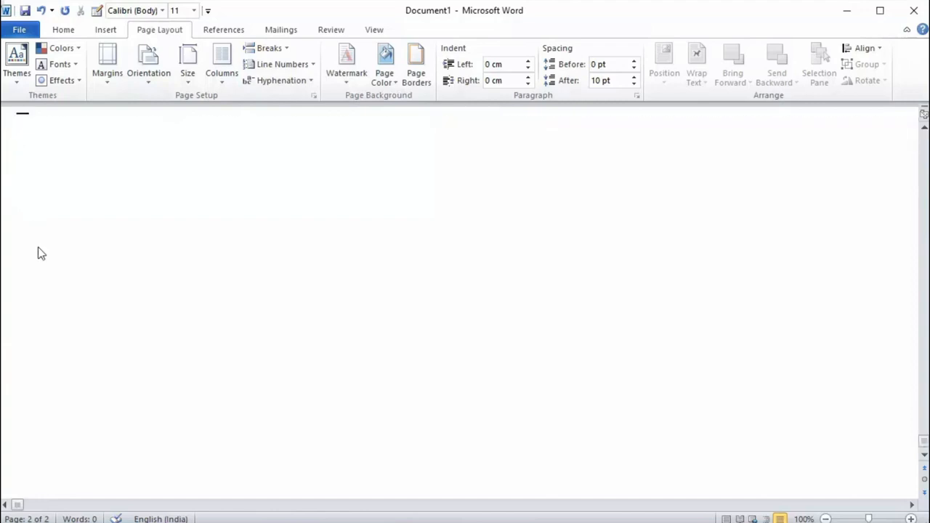
scroll(38, 247, "up", 1)
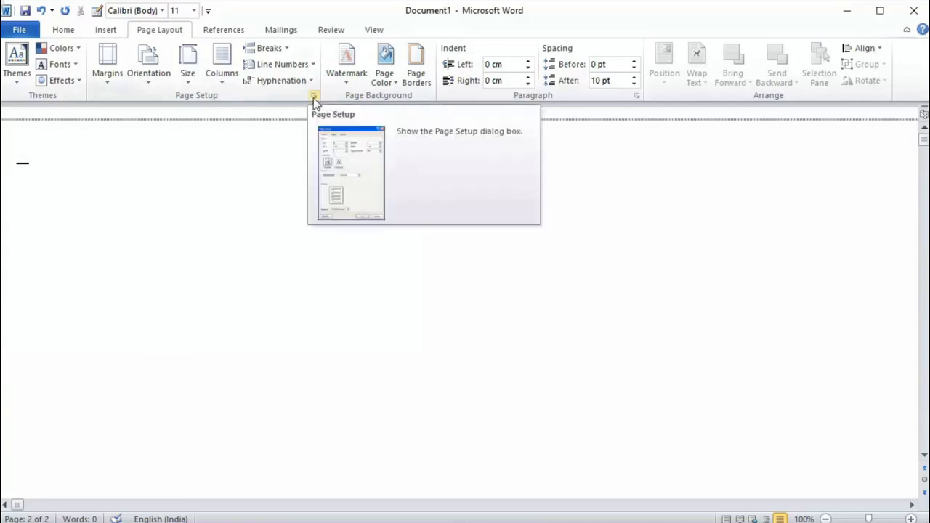
left_click(289, 51)
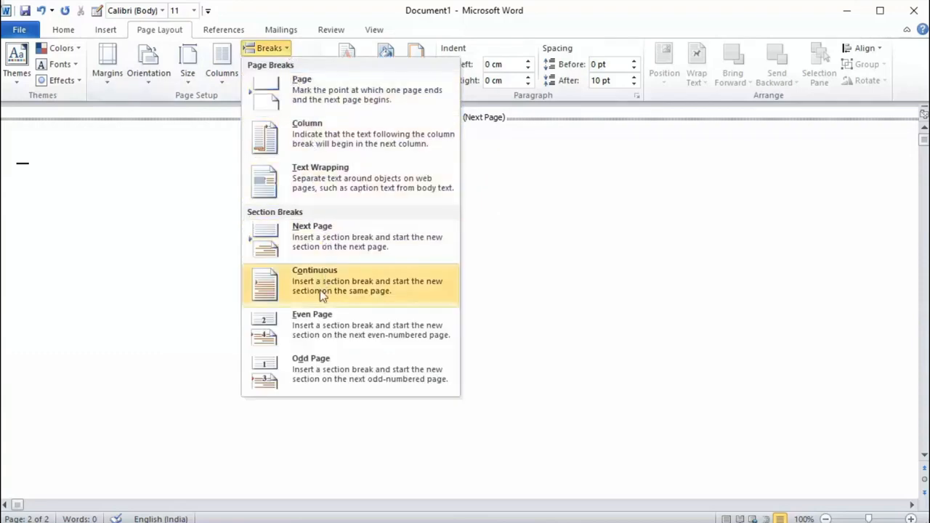
left_click(328, 247)
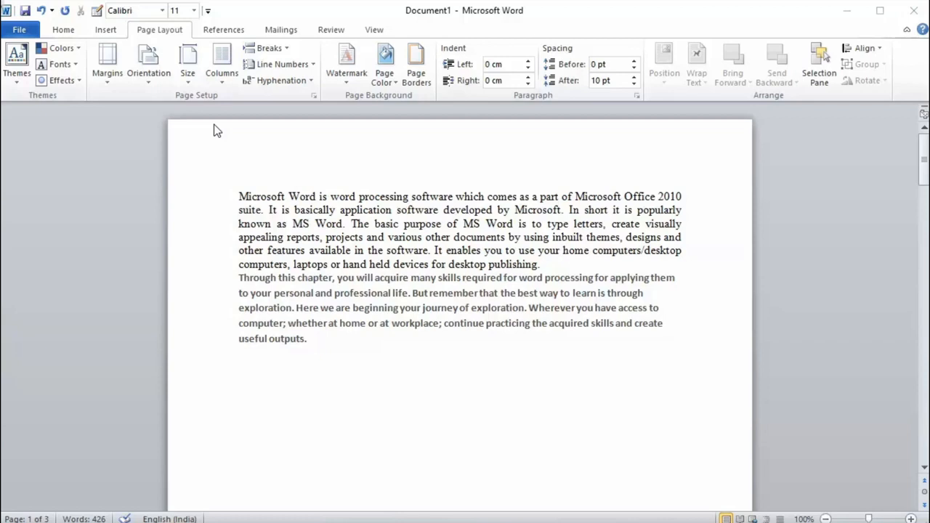
- Open the headers of the three-page text document for editing and enter New header in the Section 1 header
left_click(241, 196)
left_click(120, 33)
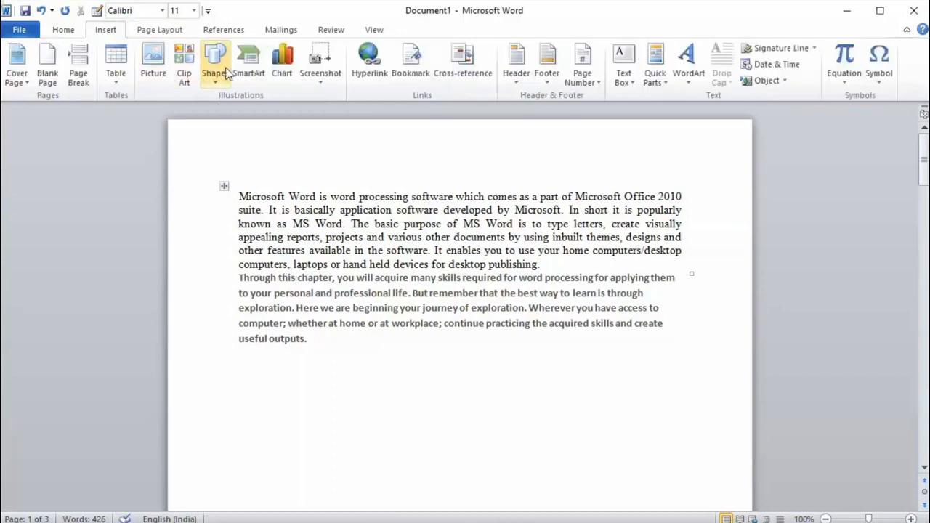
left_click(506, 82)
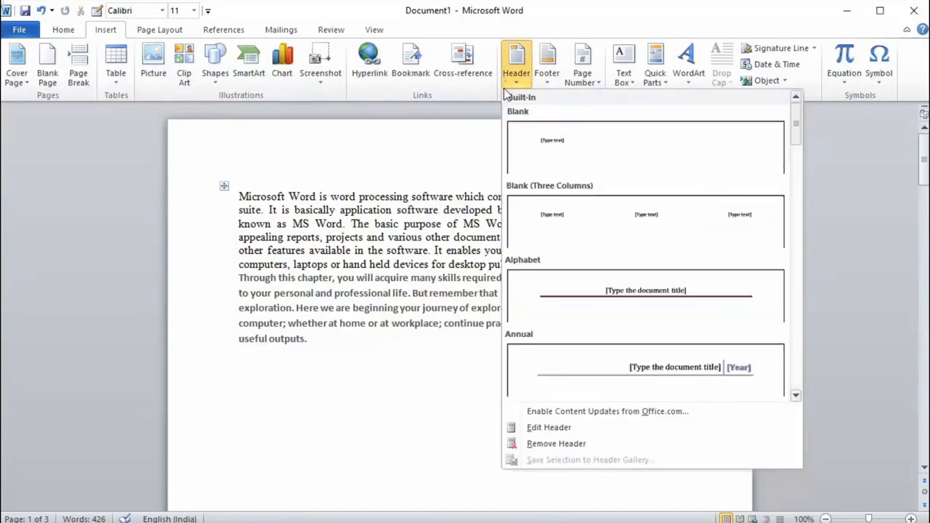
left_click(546, 430)
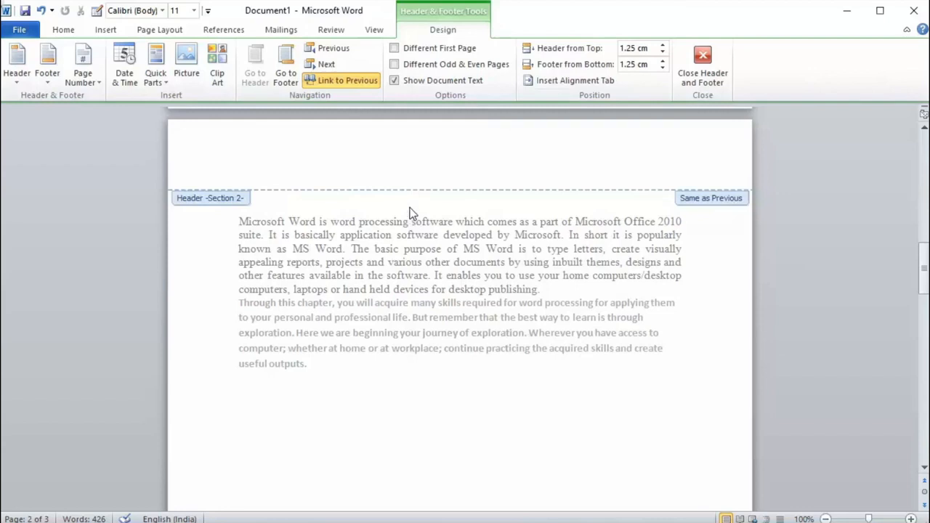
left_click(327, 47)
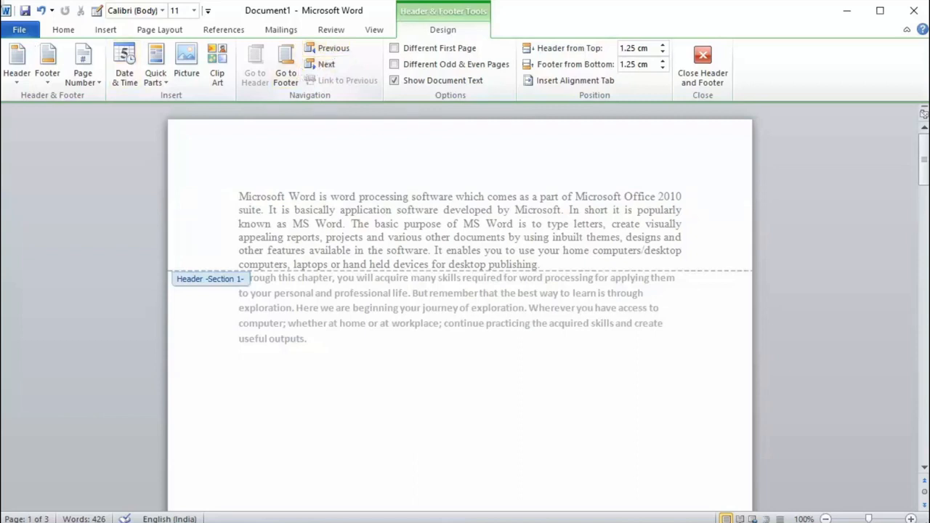
type("New header")
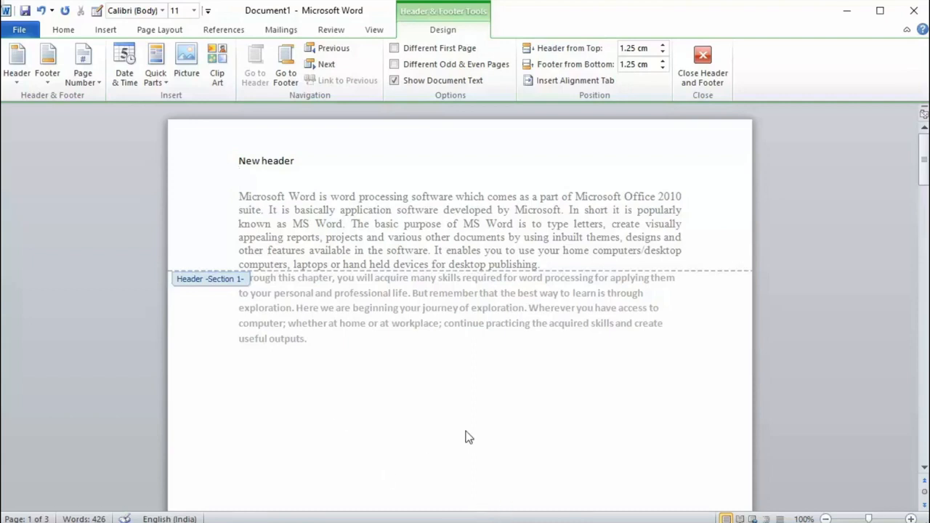
- Unlink the Section 2 header from the previous section and replace its word New with Header to
left_click(328, 64)
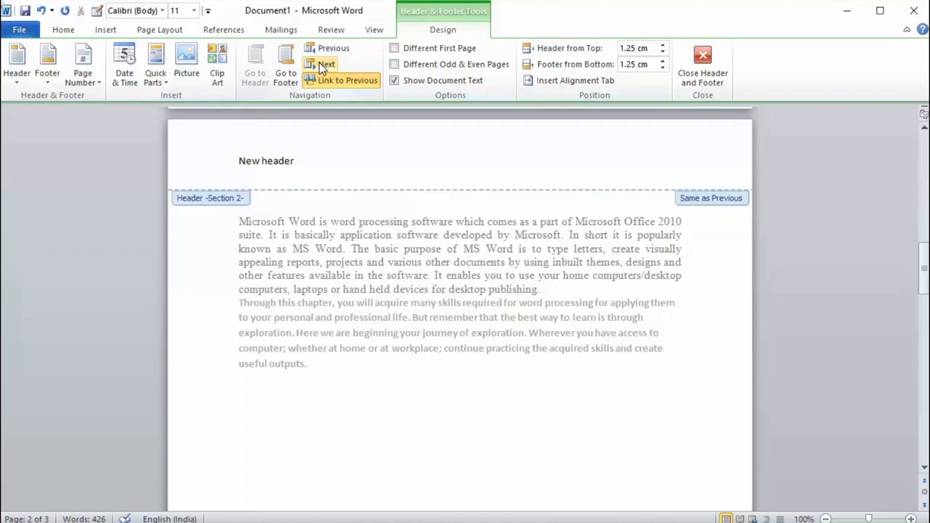
left_click(332, 80)
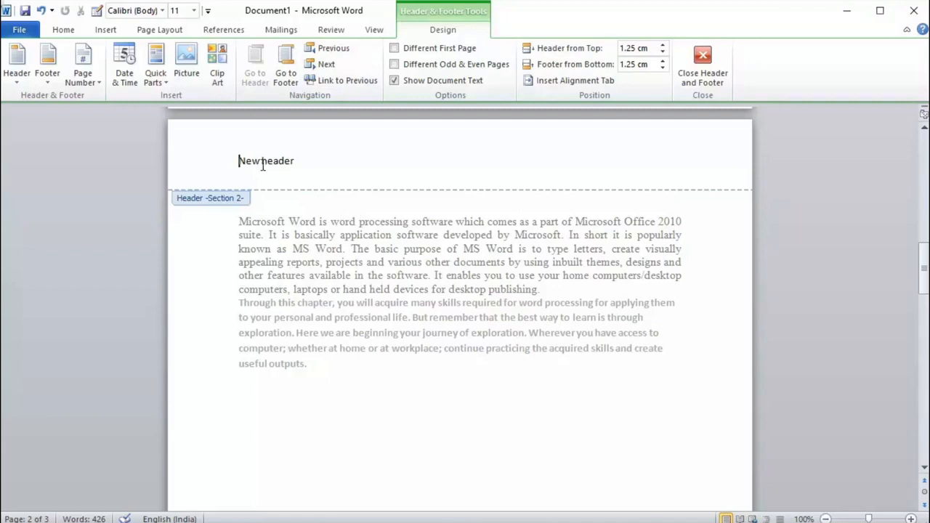
left_click_drag(260, 161, 222, 157)
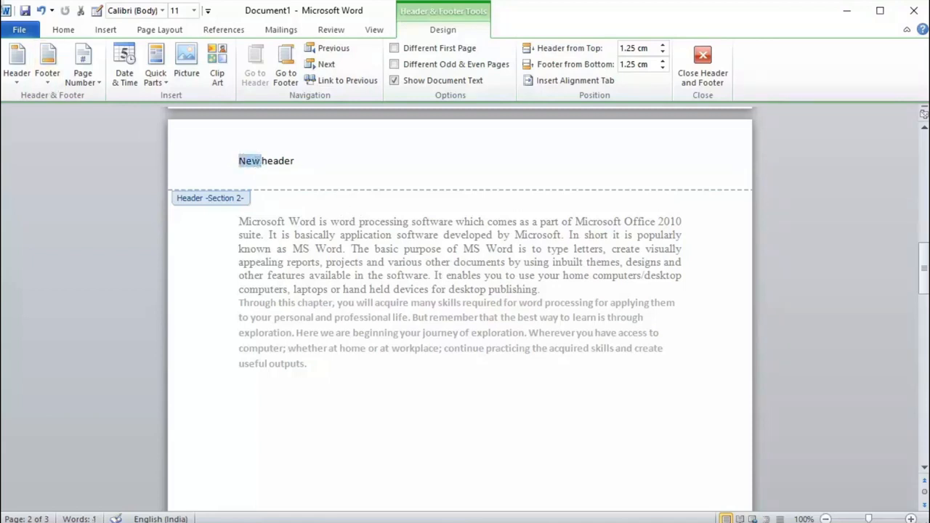
type("Hea")
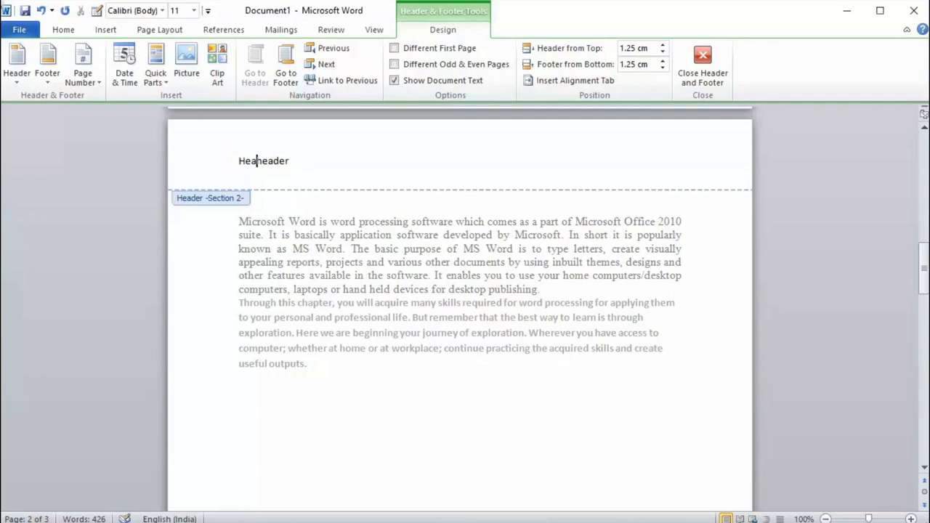
type("der to")
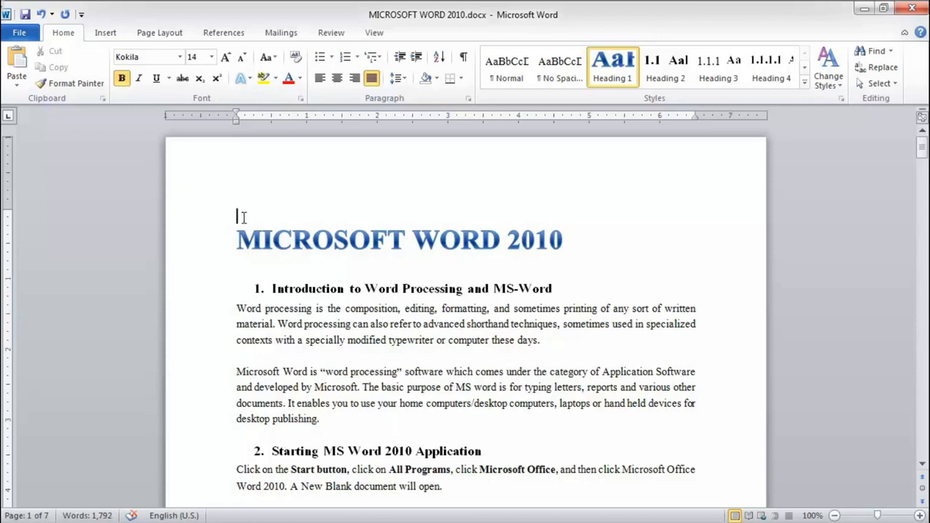
- Open the footer at the end of the first page for editing
scroll(243, 218, "down", 15)
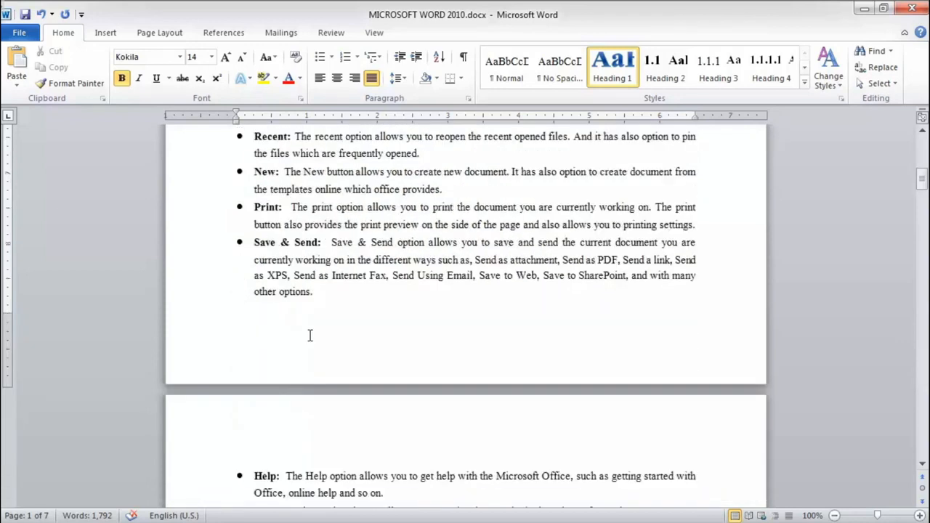
left_click(326, 297)
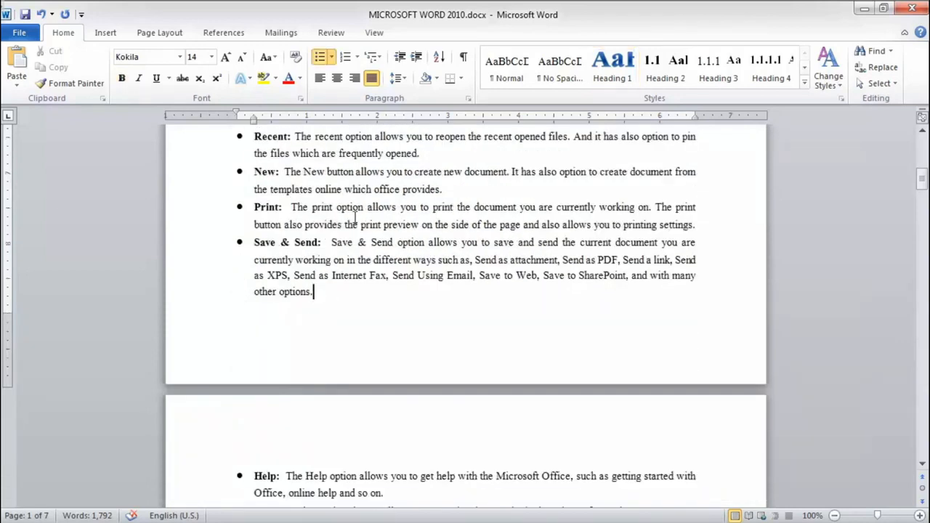
double_click(313, 326)
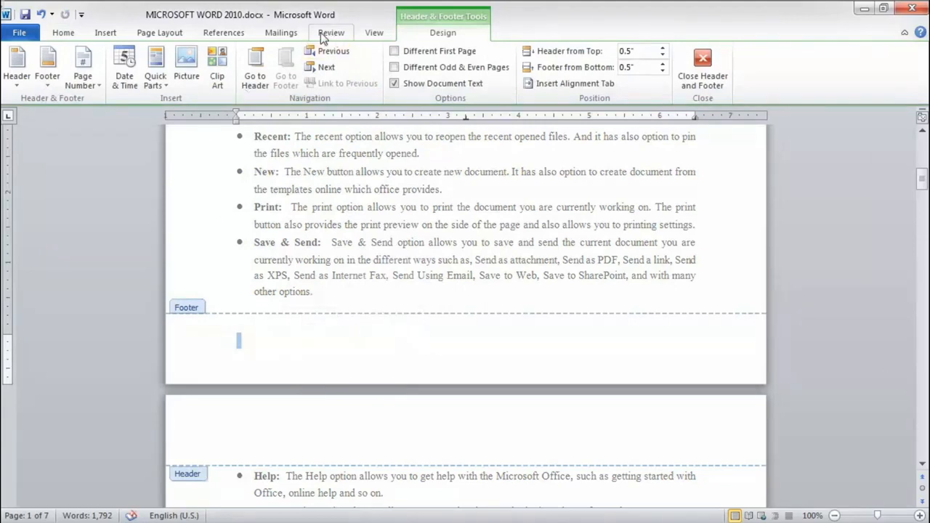
- Insert a FileName field in Uppercase format with the path added into the footer, and close footer editing
left_click(107, 35)
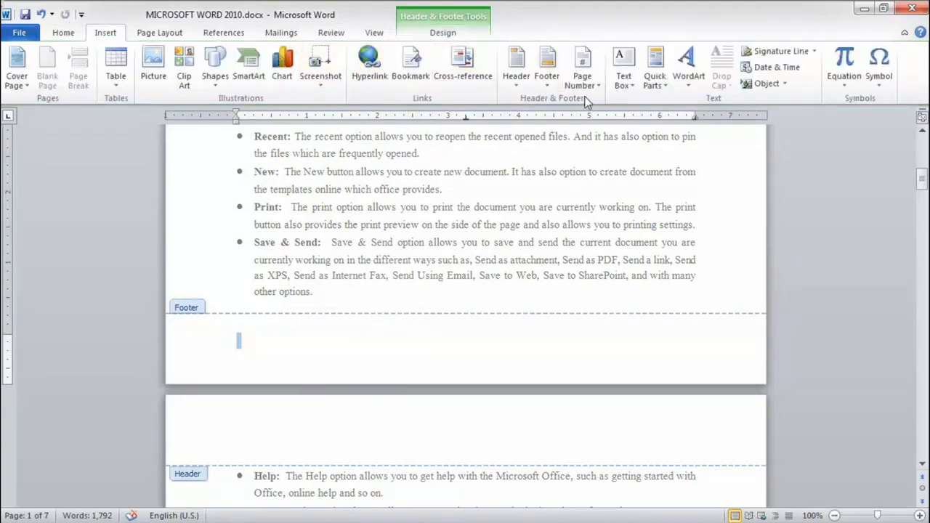
left_click(661, 87)
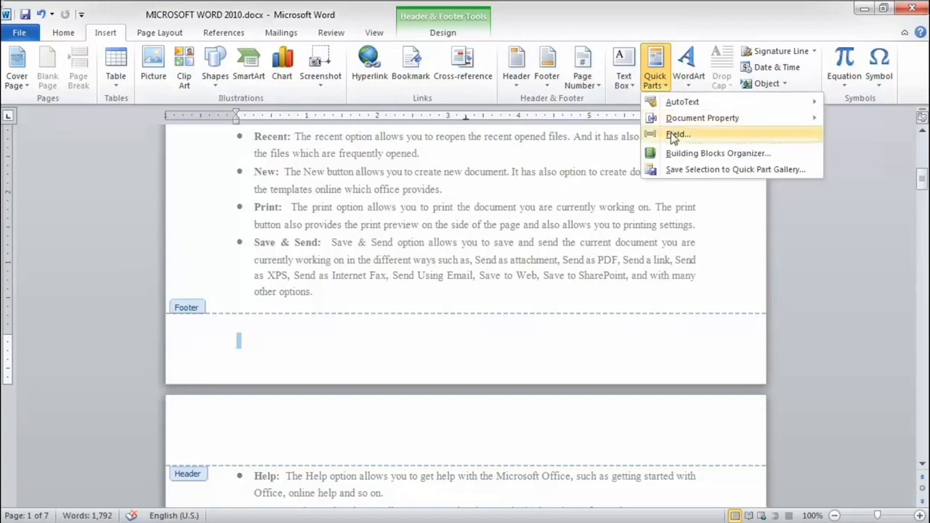
left_click(676, 135)
left_click_drag(363, 218, 357, 242)
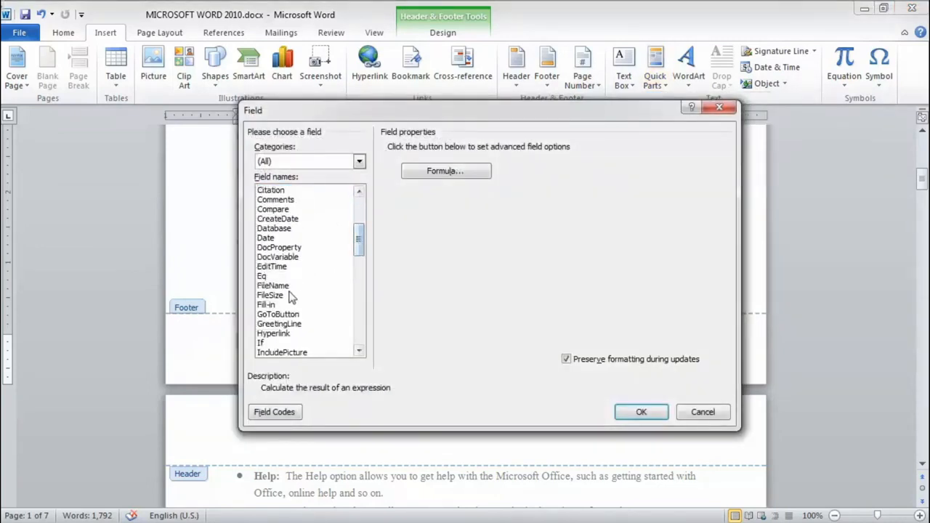
left_click(291, 286)
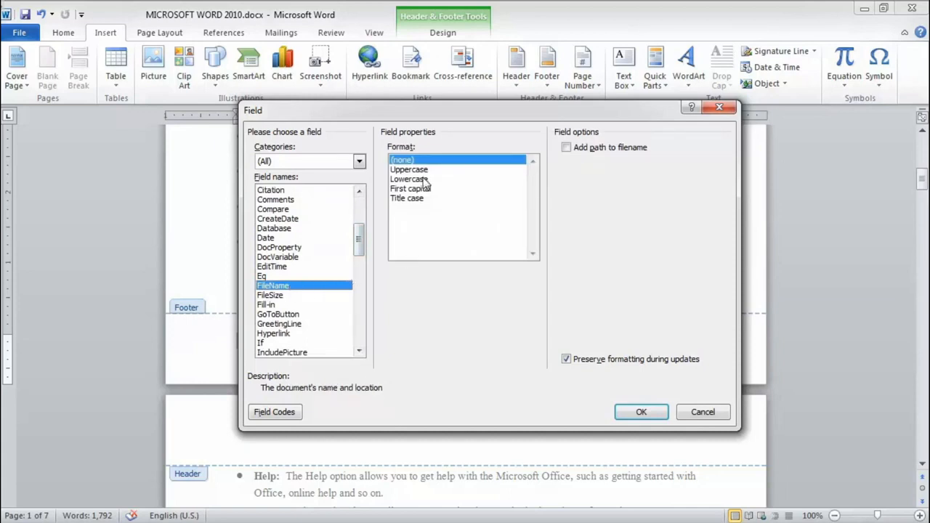
left_click(423, 169)
left_click(566, 148)
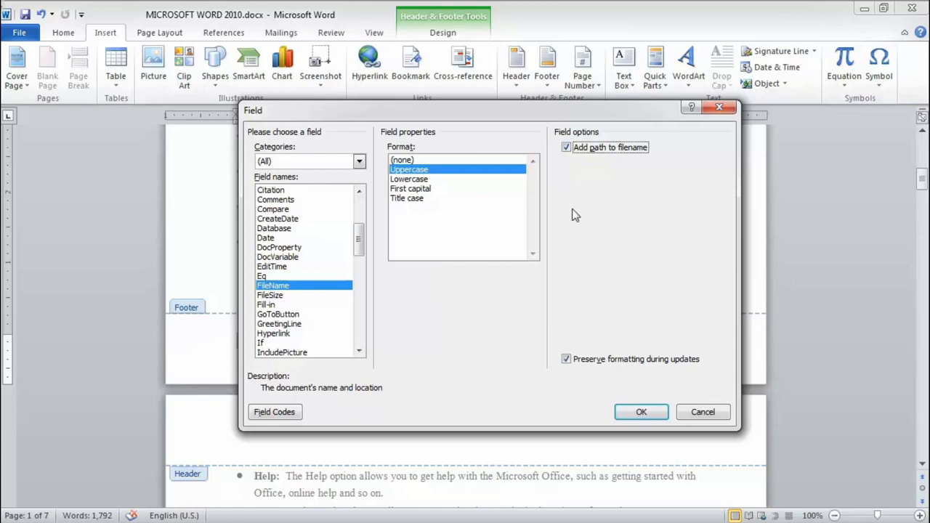
left_click(642, 413)
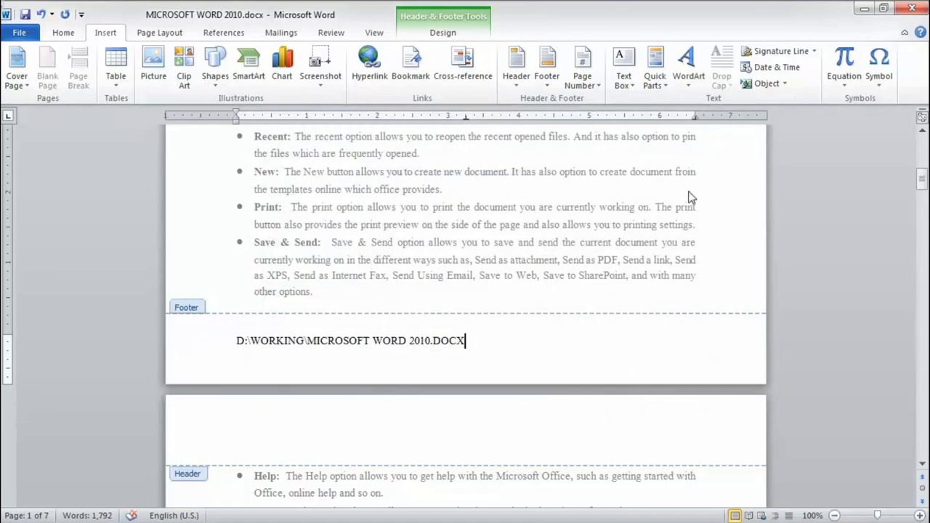
left_click(447, 29)
left_click(702, 69)
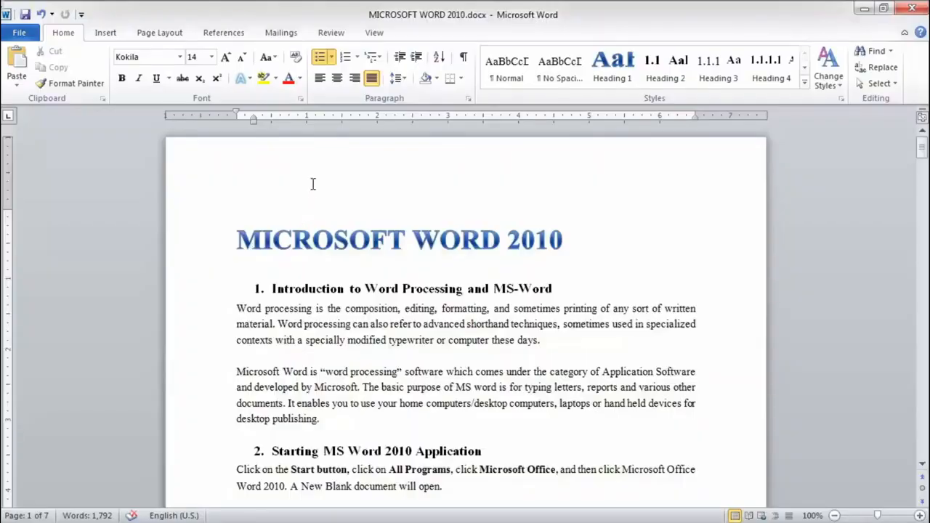
- Insert the Author document property into the first page's header and close header editing
double_click(312, 184)
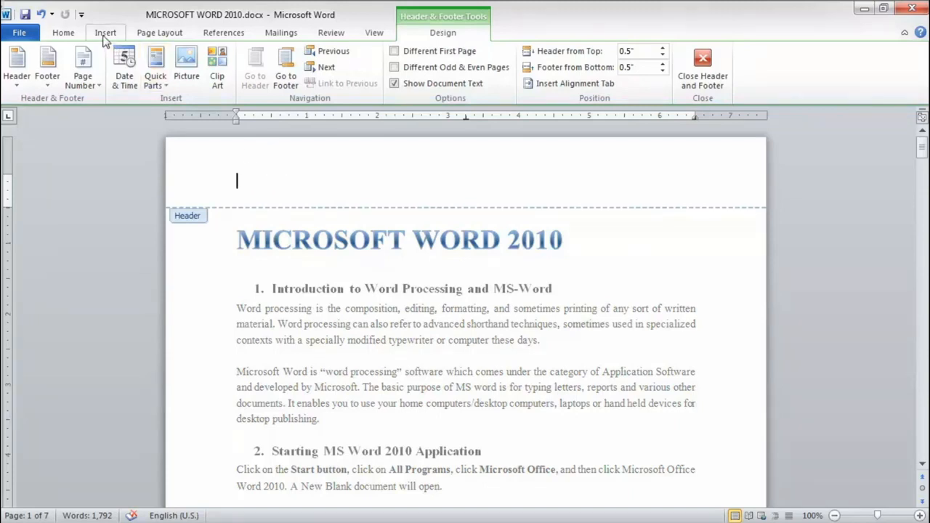
left_click(157, 82)
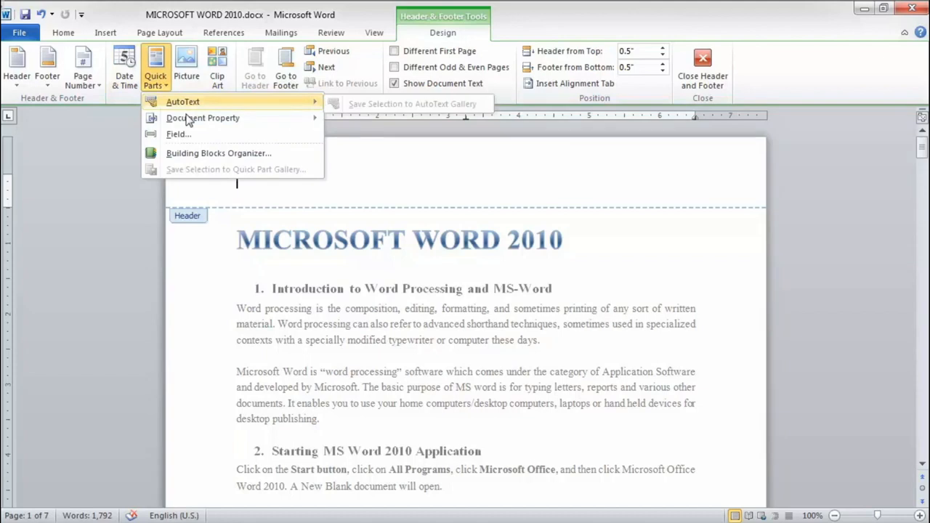
mouse_move(311, 122)
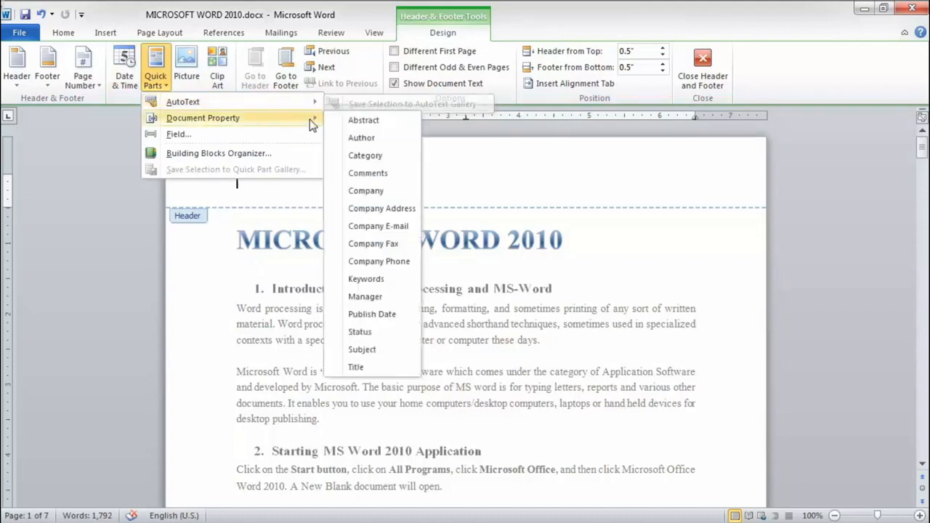
left_click(361, 137)
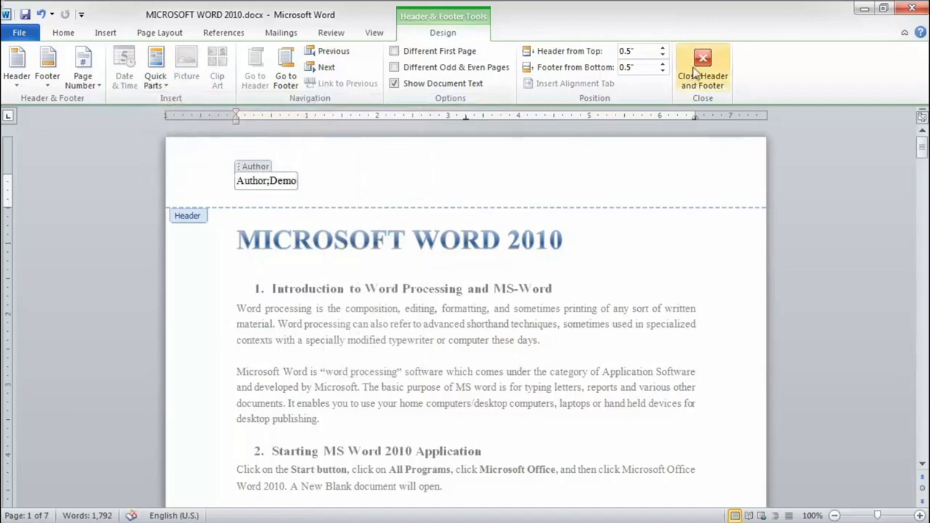
left_click(696, 73)
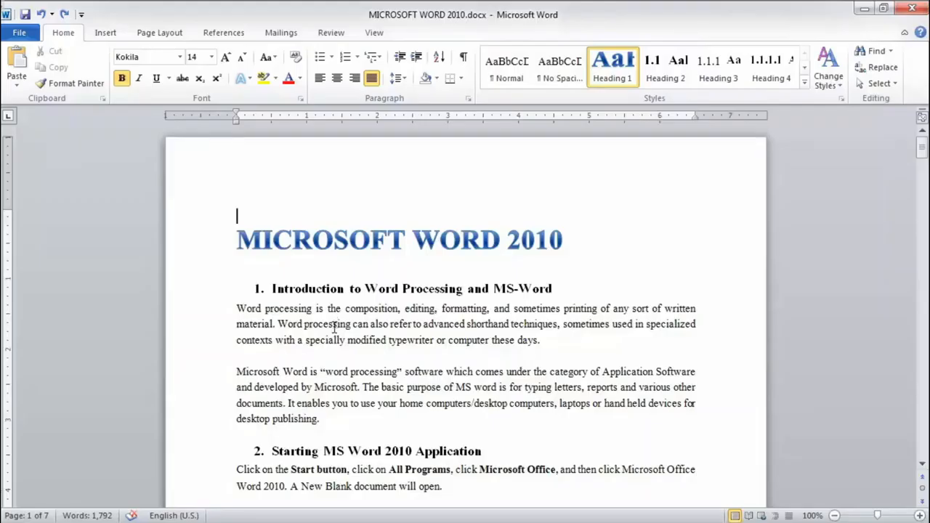
- Insert the date into the header in the Saturday, April 23, 2016 format, and close header editing
double_click(270, 187)
key("Tab")
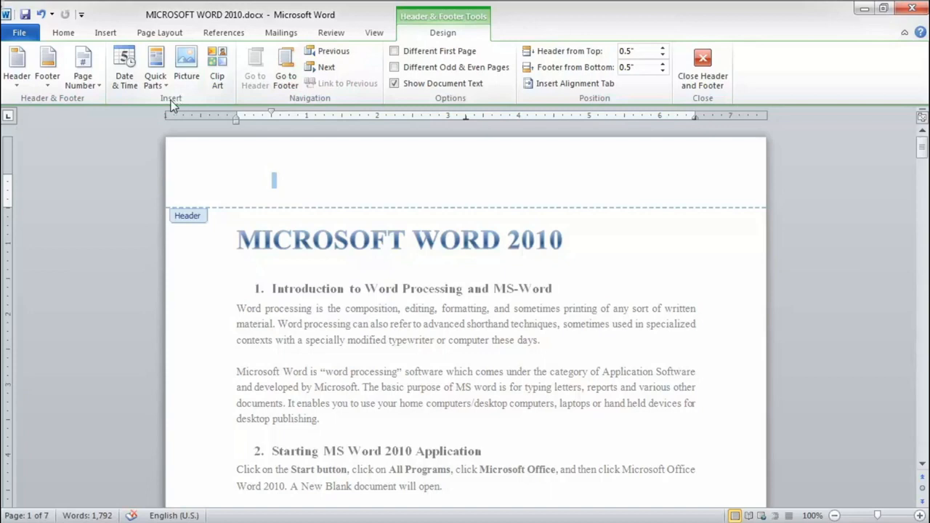
left_click(125, 73)
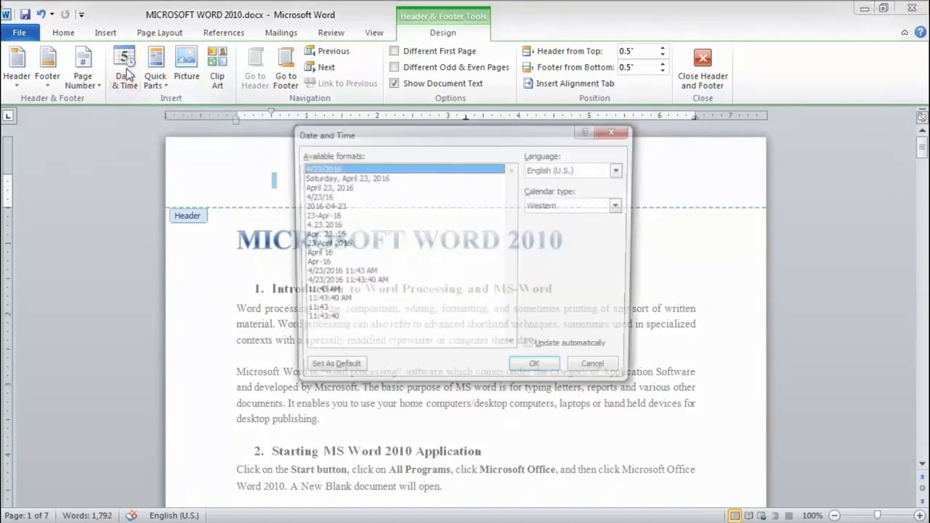
left_click(323, 178)
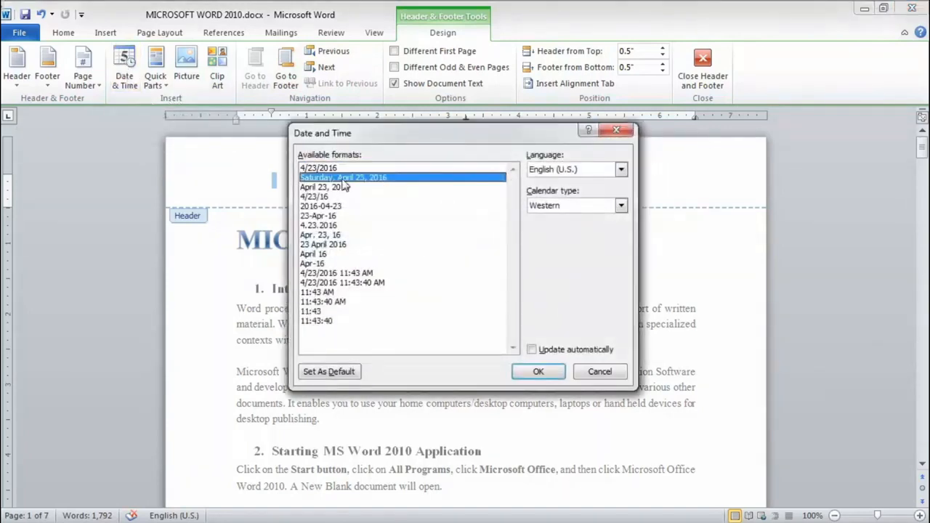
left_click(536, 373)
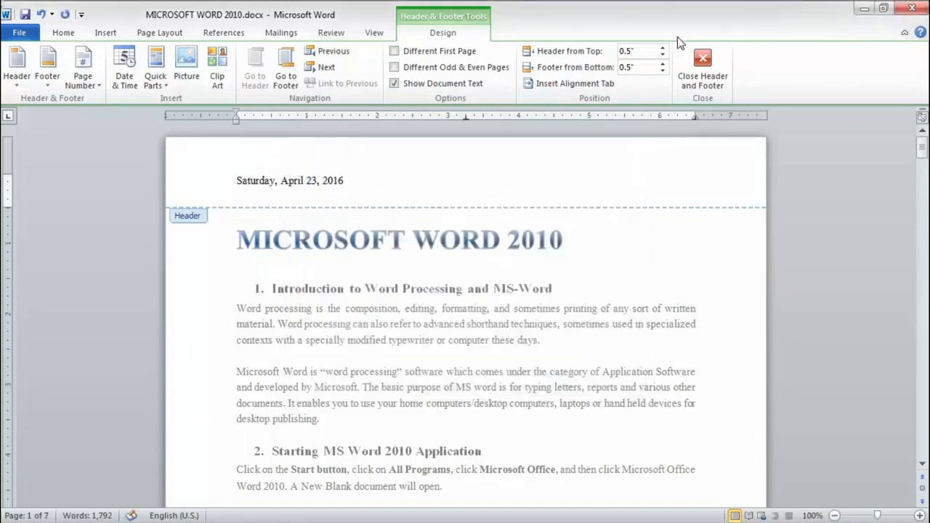
left_click(702, 69)
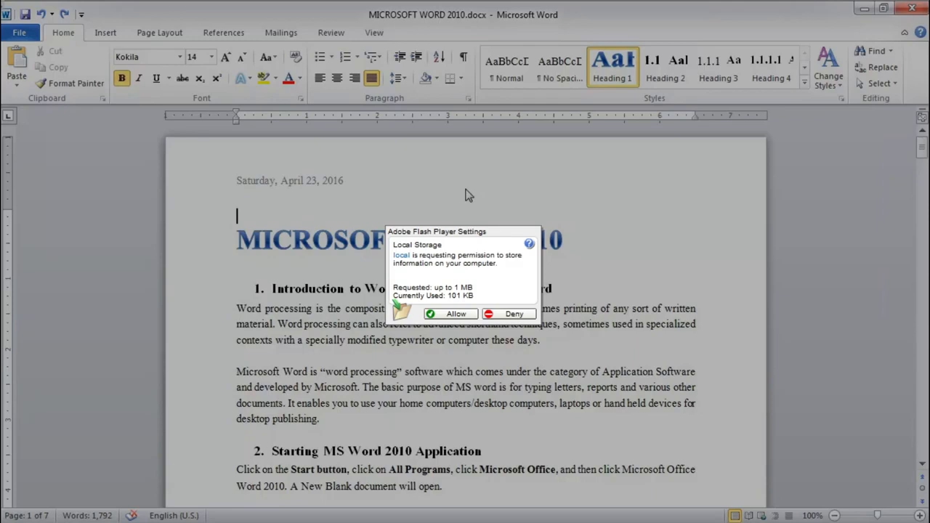
- Deny the Flash Player local storage request and remove the header from the document
left_click(508, 313)
left_click(586, 245)
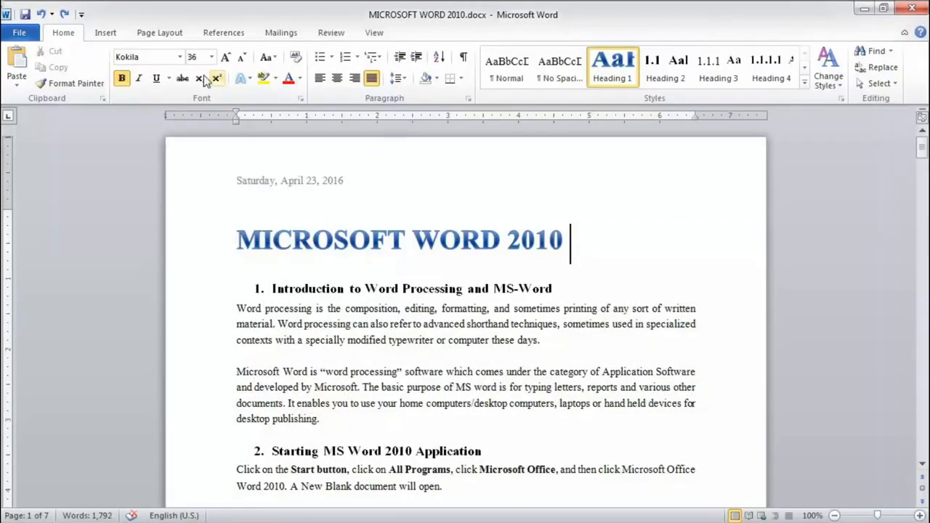
left_click(105, 32)
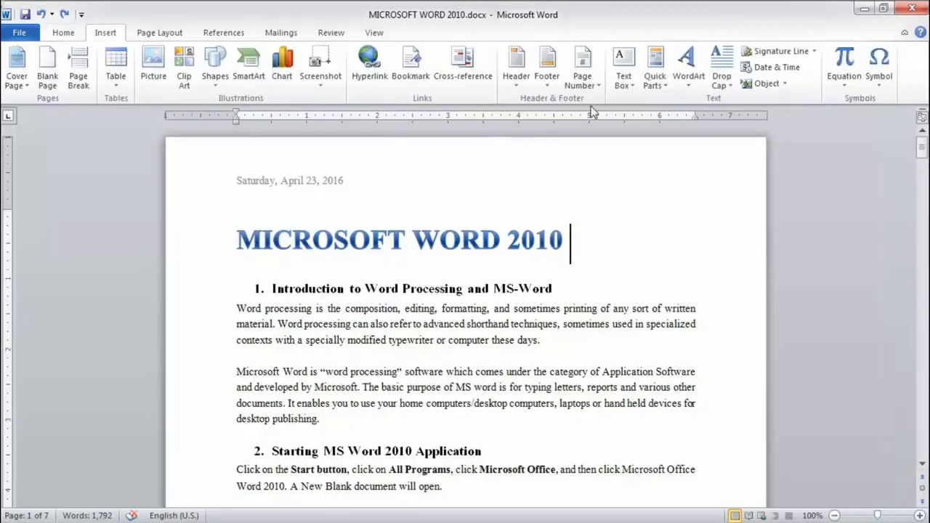
left_click(521, 93)
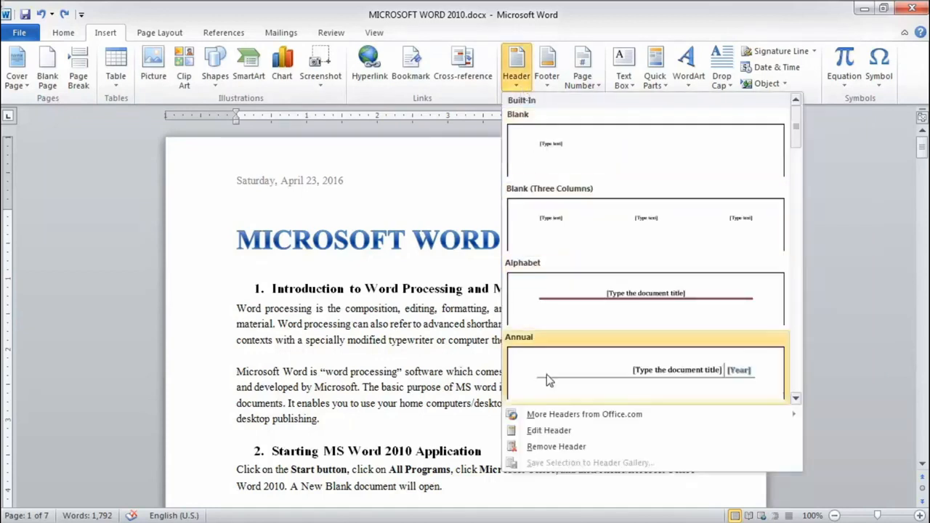
left_click(555, 447)
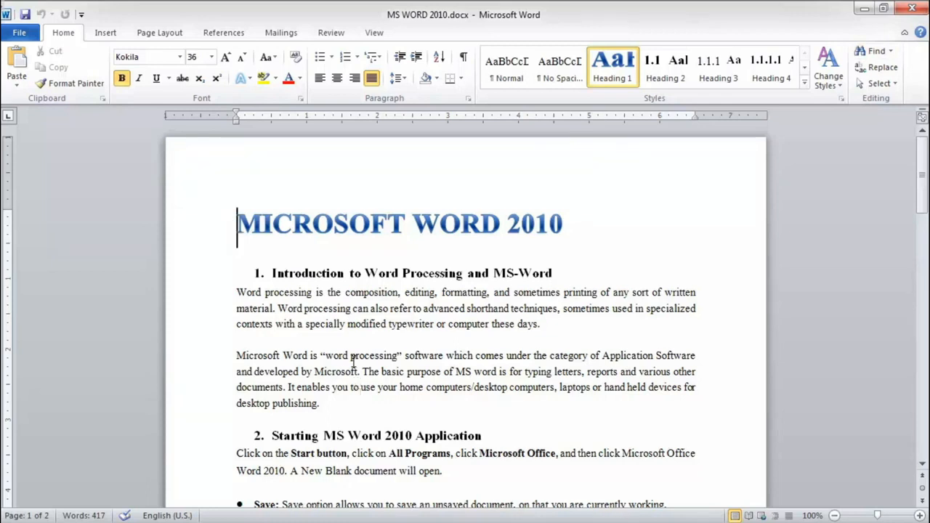
- Add a bookmark named First_Heading to the word MICROSOFT in the title of MS WORD 2010.docx
left_click_drag(233, 215, 401, 226)
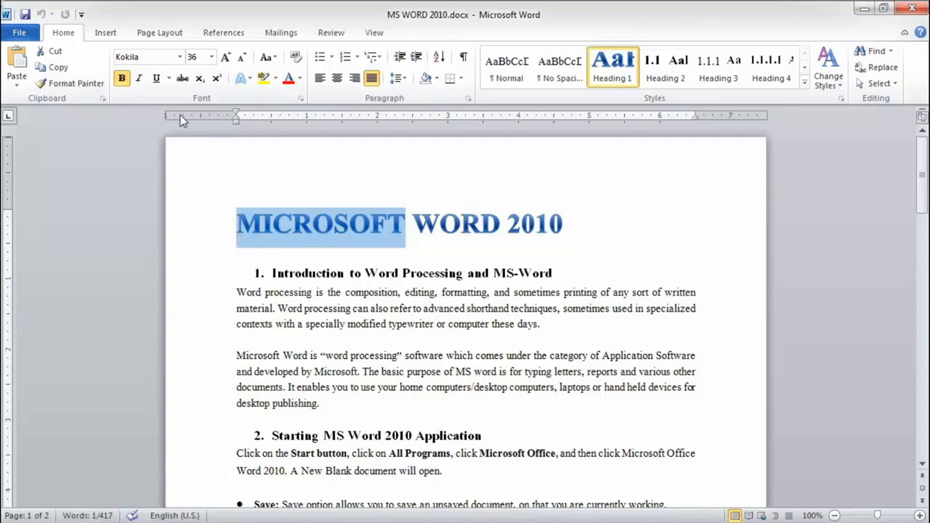
left_click(111, 33)
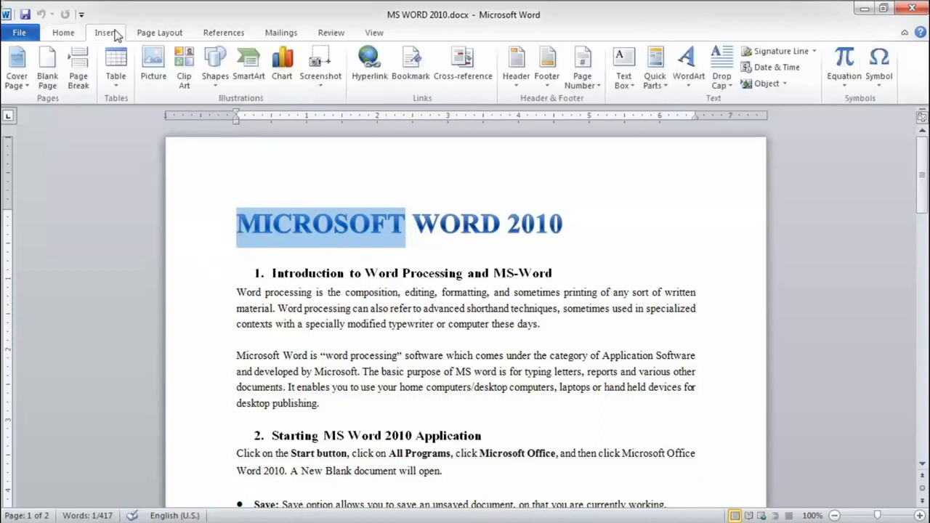
left_click(419, 75)
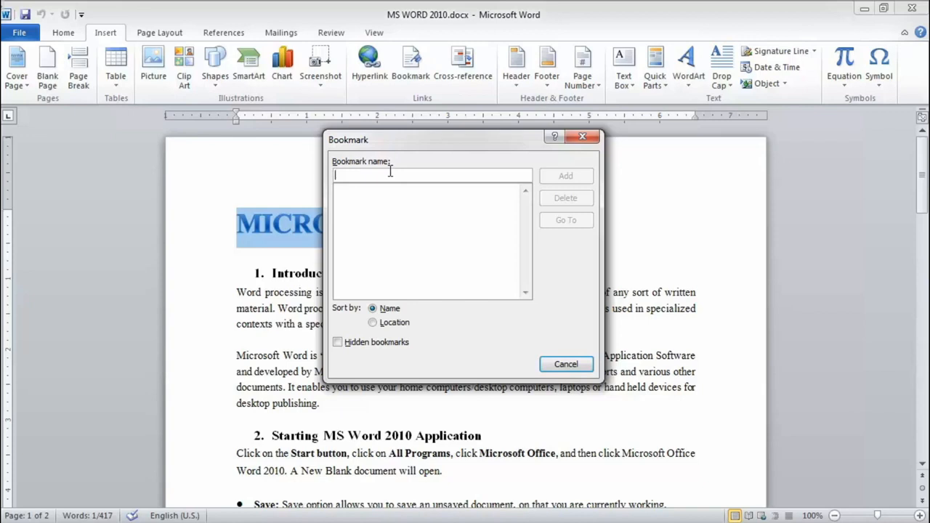
type("Fir")
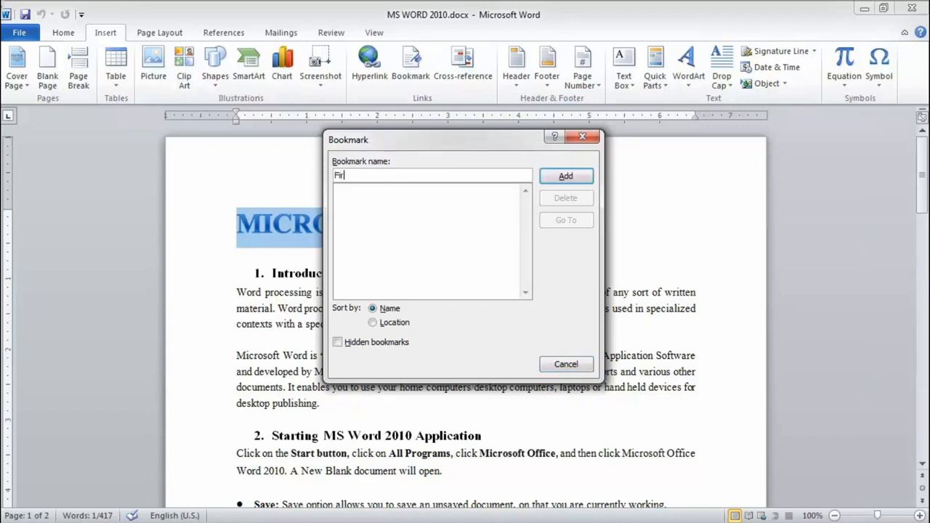
type("st_Heading")
left_click(565, 176)
left_click(576, 262)
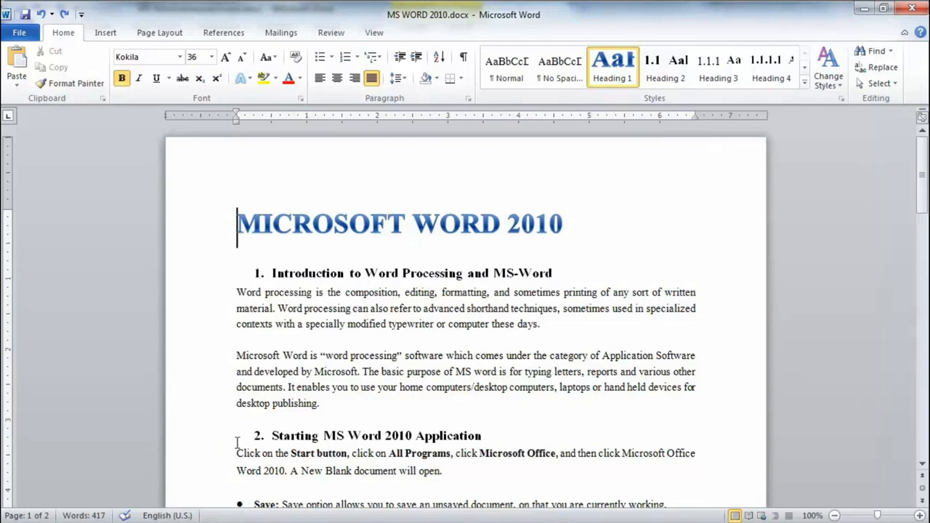
- Hyperlink the heading Starting MS Word 2010 Application to the First_Heading bookmark in this document
left_click_drag(274, 435, 486, 435)
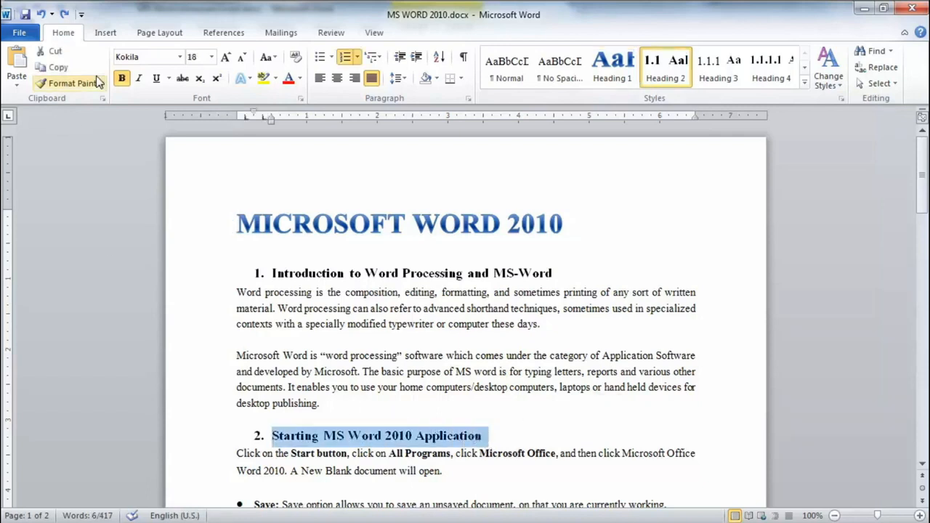
left_click(104, 33)
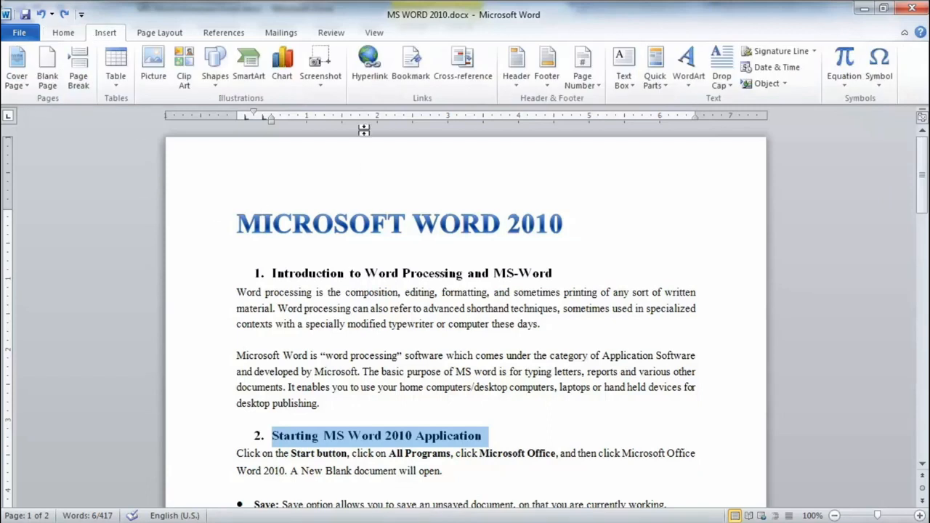
left_click(368, 84)
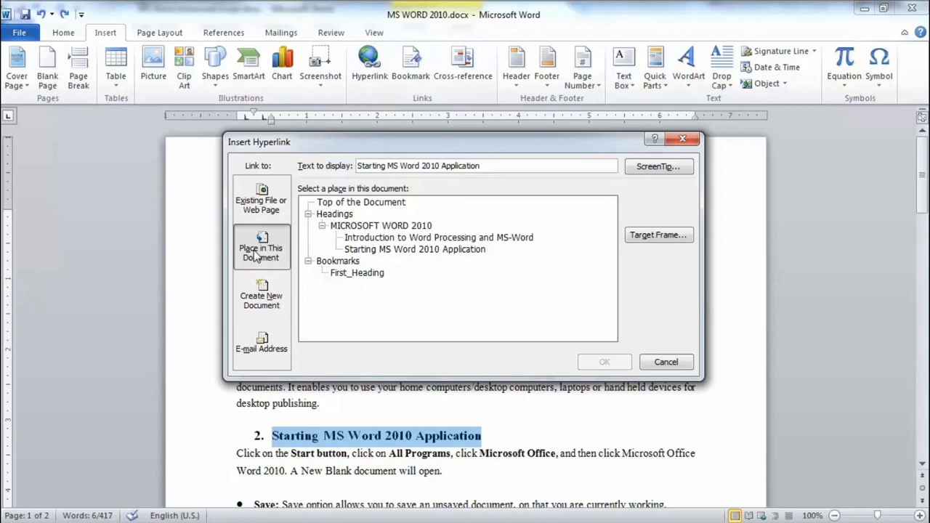
left_click(346, 276)
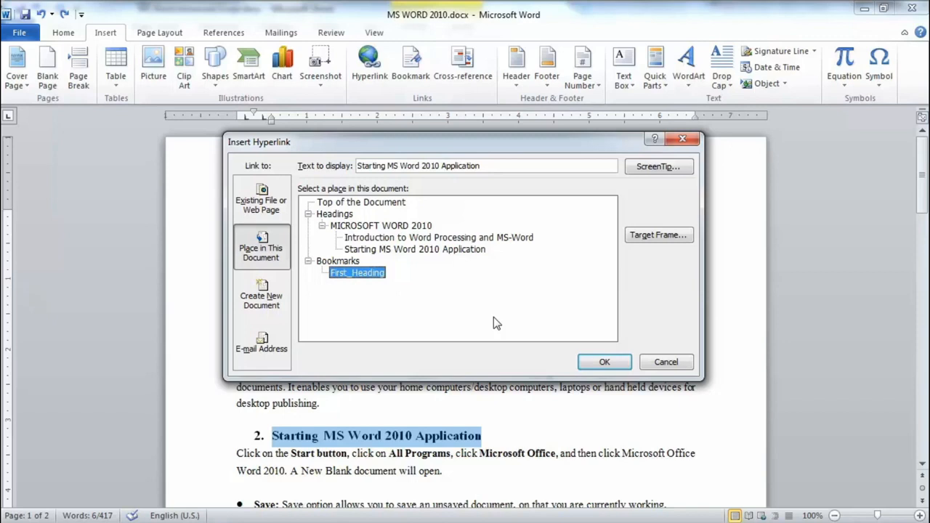
left_click(589, 363)
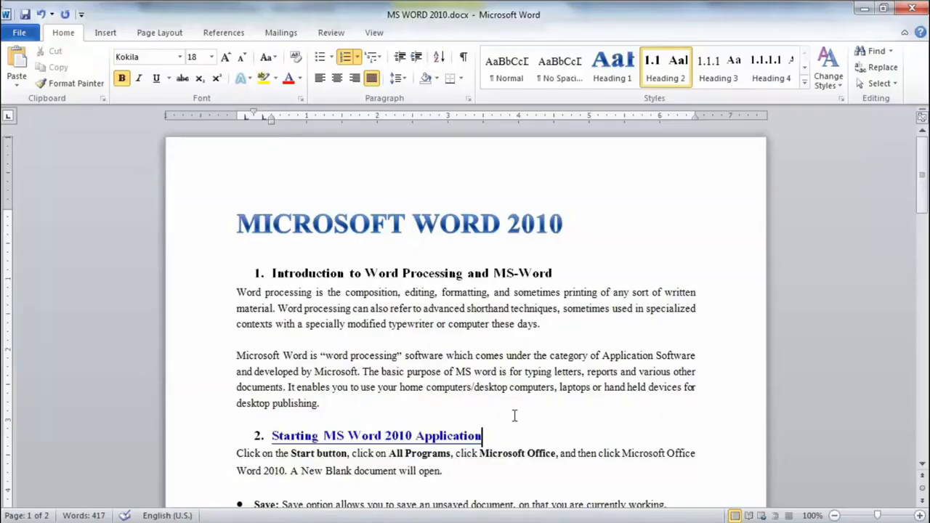
- Delete the First_Heading bookmark from the document, keeping the bookmark list sorted by name, and close the dialog
left_click(105, 33)
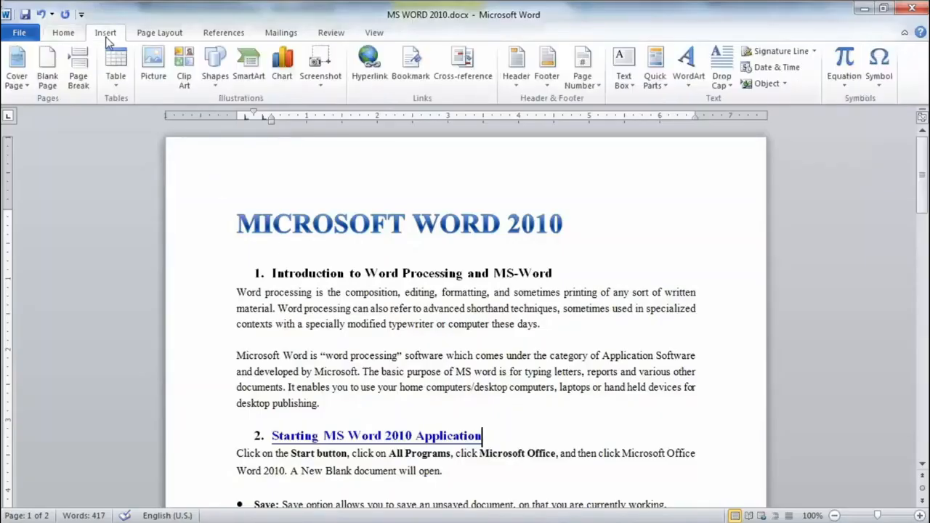
left_click(411, 75)
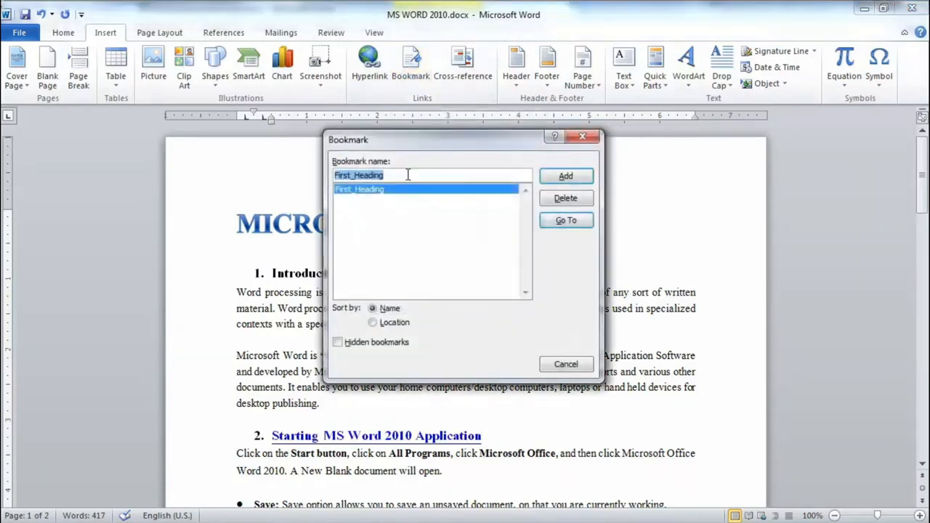
left_click(379, 324)
left_click(378, 310)
left_click(371, 191)
left_click(566, 201)
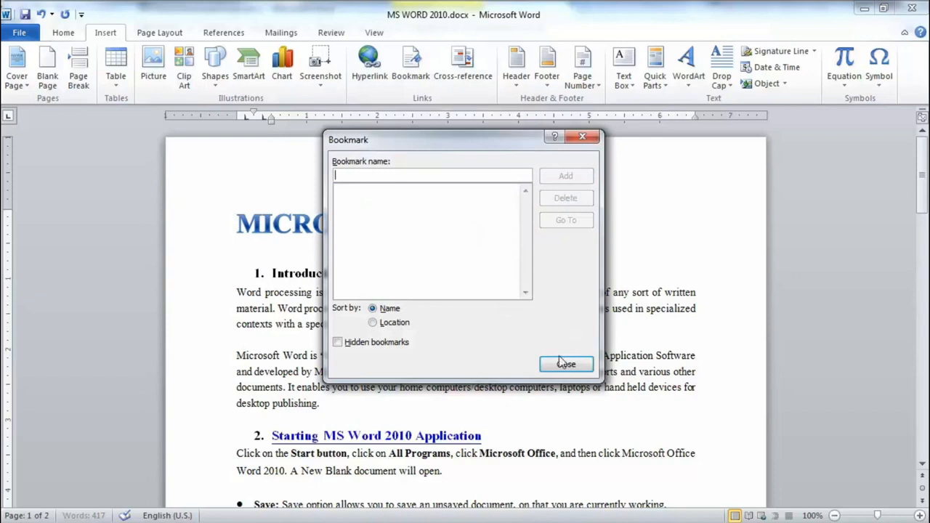
left_click(565, 364)
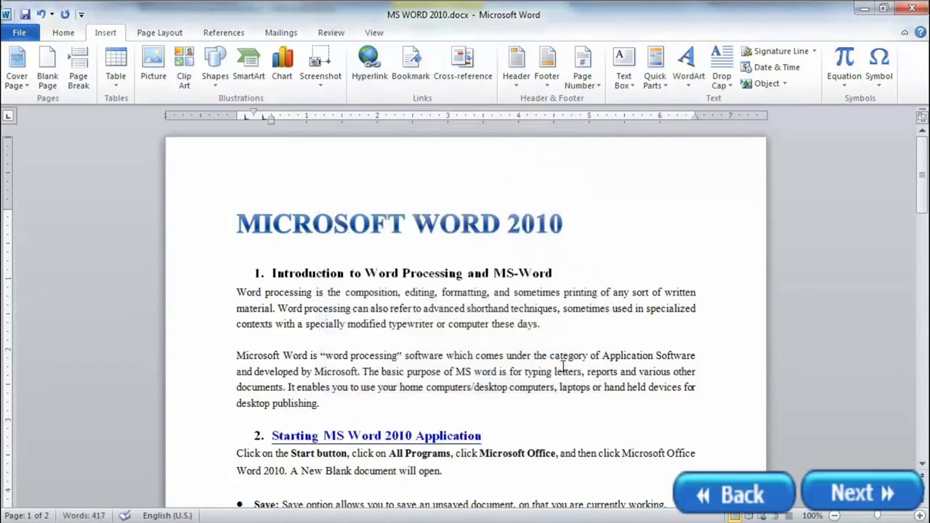